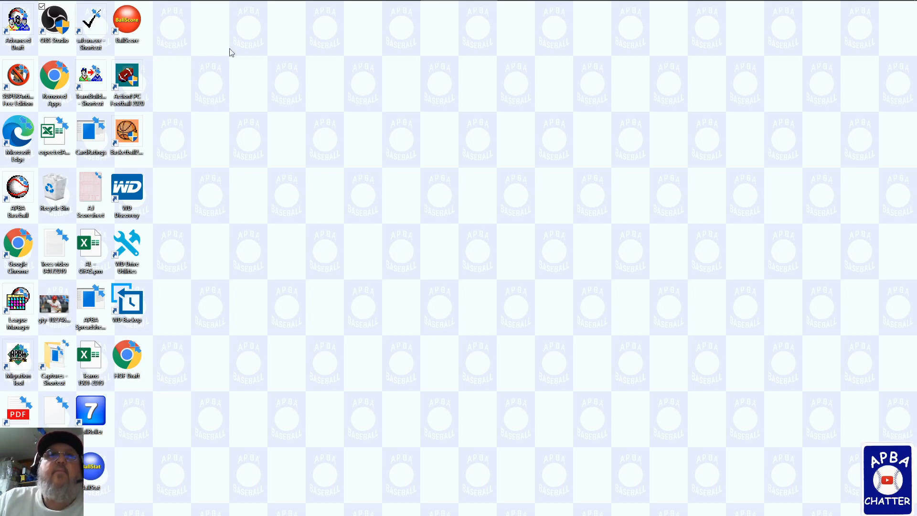
- Switch to Excel and open the iScore BallScore Template workbook in a maximized window
mouse_move(270, 2)
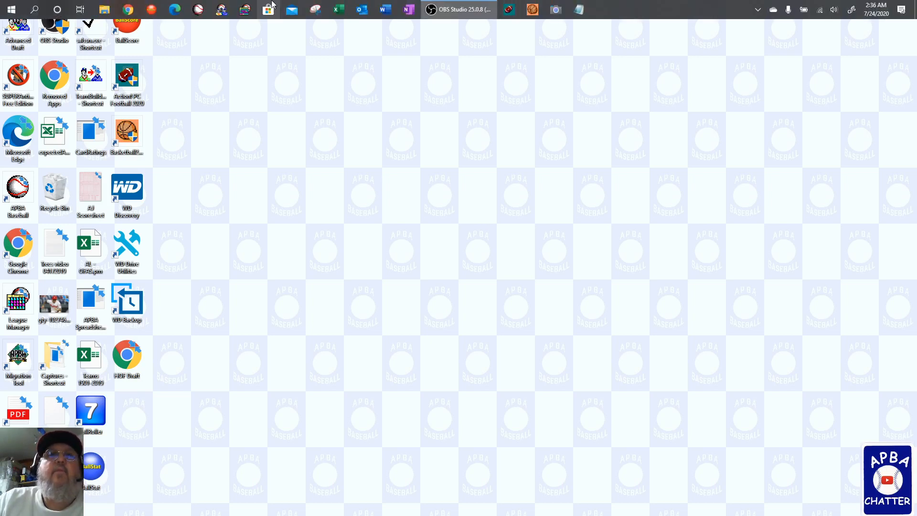
left_click(338, 10)
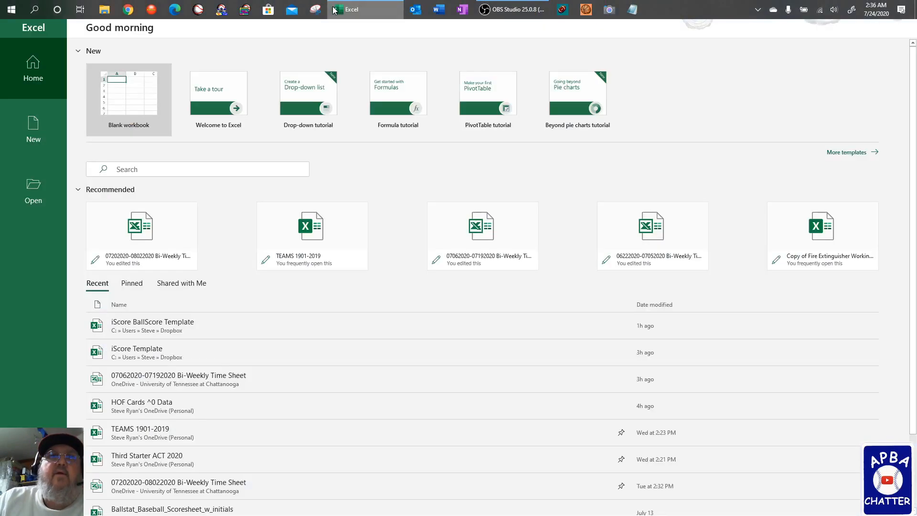
left_click(154, 325)
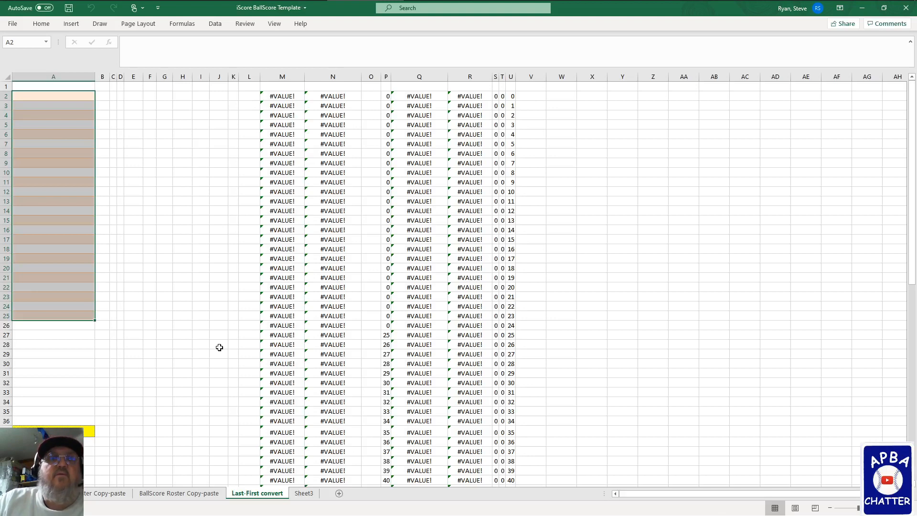
left_click(884, 7)
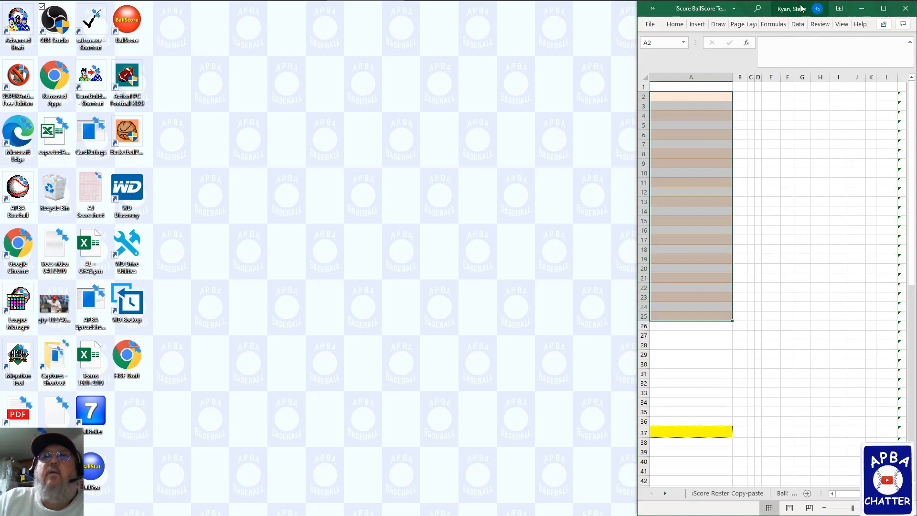
left_click_drag(784, 9, 150, 6)
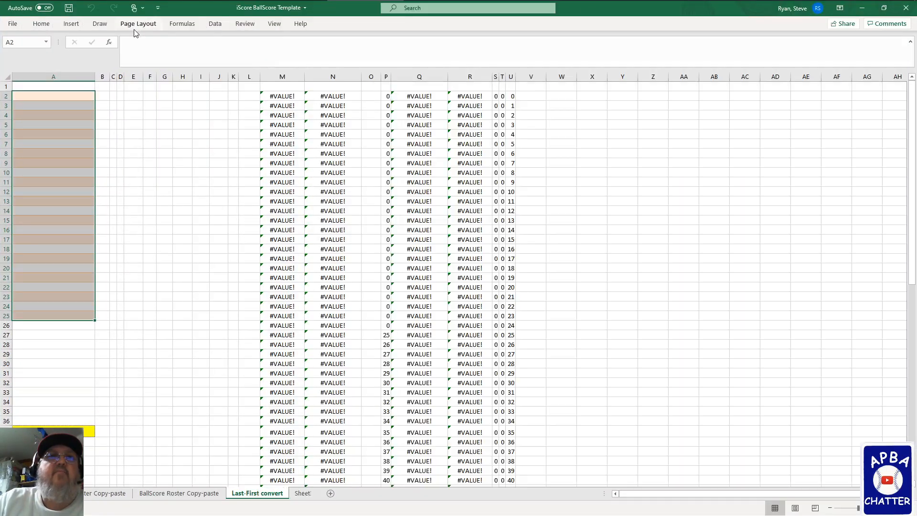
- Open the recent workbook HOF Cards ^0 Data, enabling its content and making it a trusted document
left_click(14, 23)
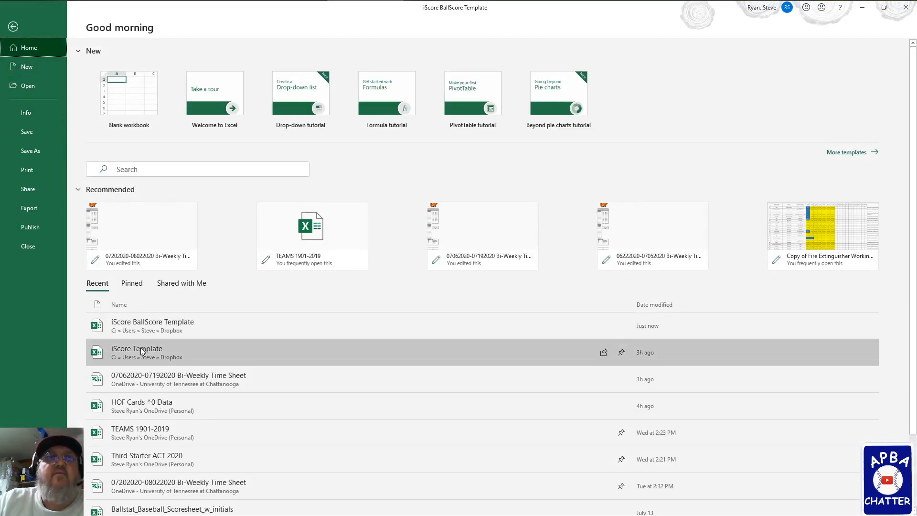
left_click(136, 406)
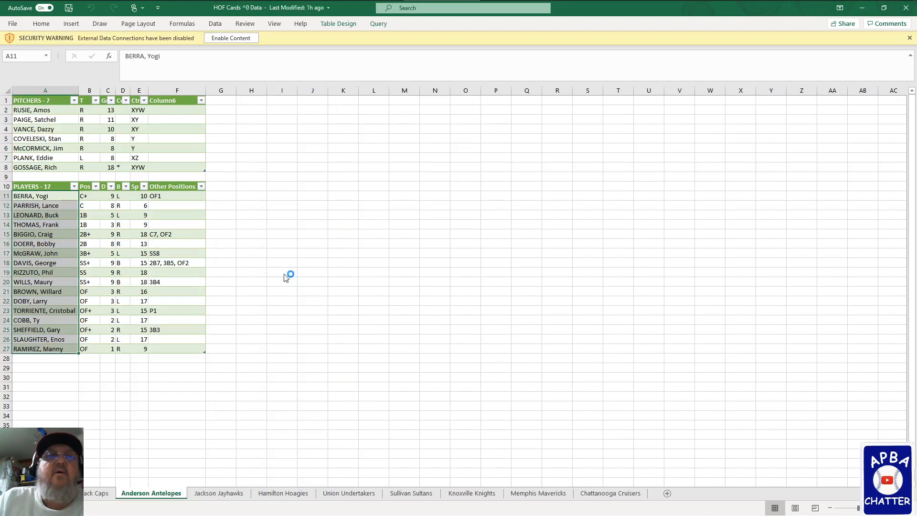
left_click(234, 38)
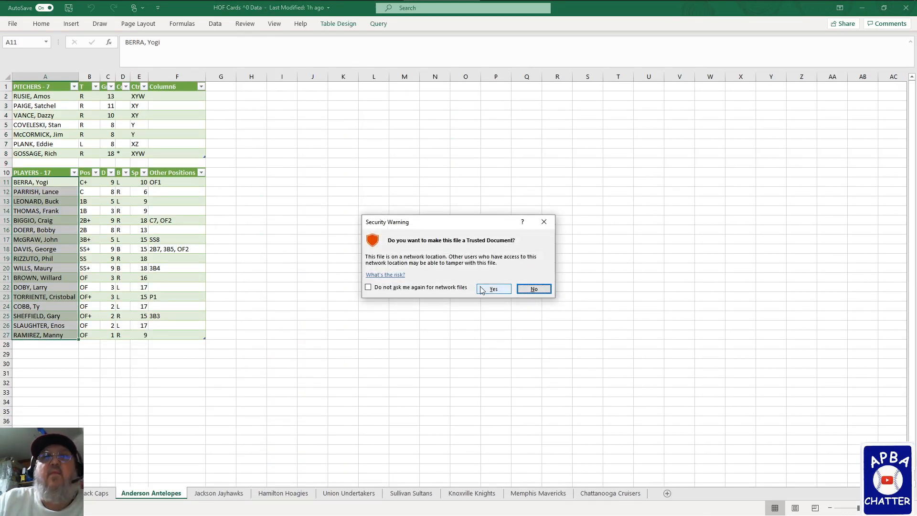
left_click(488, 288)
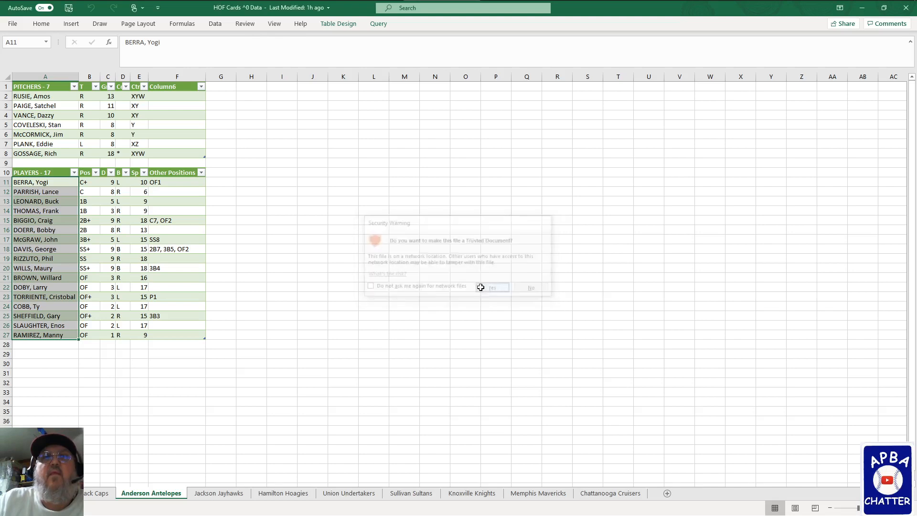
- Arrange both workbooks vertically side by side, narrowing HOF Cards ^0 Data and widening iScore BallScore Template to fill the freed space
left_click(275, 23)
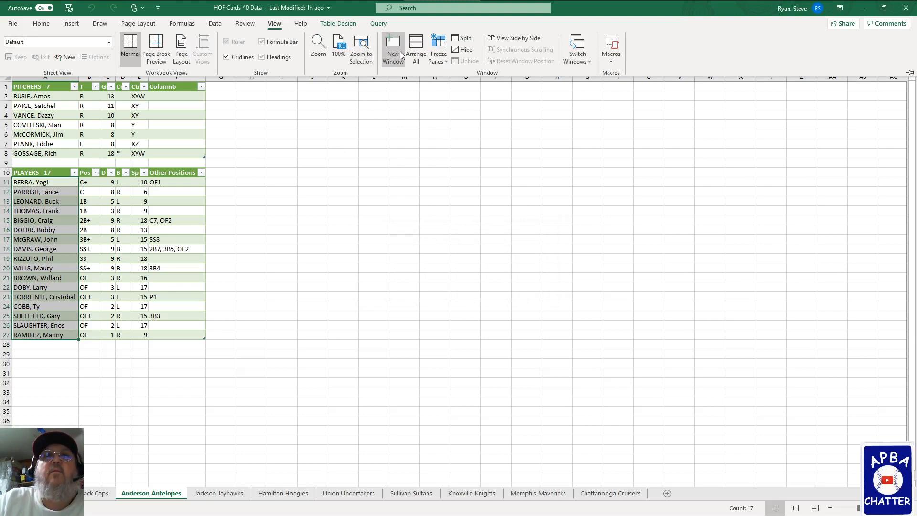
left_click(409, 61)
left_click(213, 235)
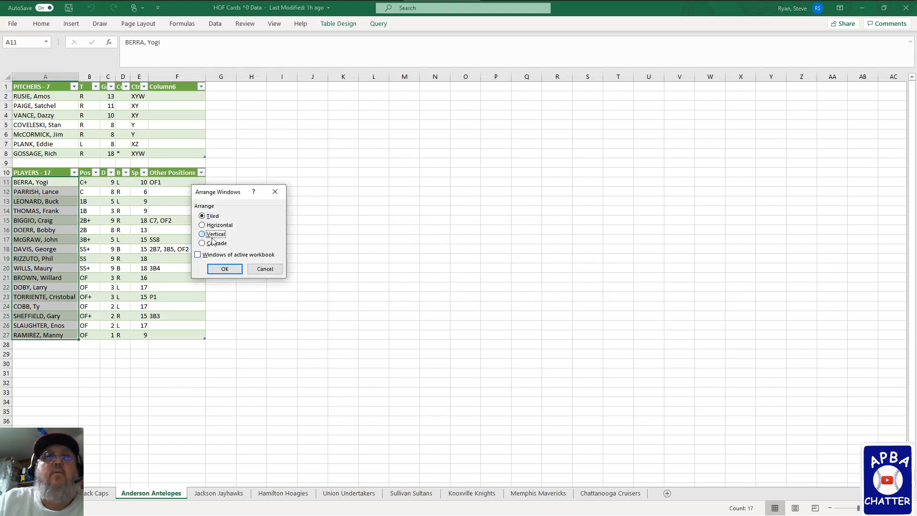
left_click(224, 269)
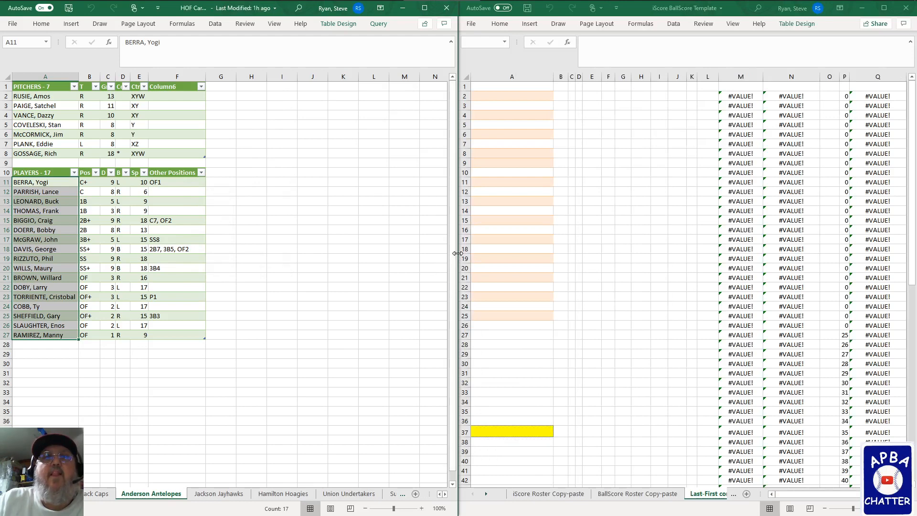
left_click_drag(457, 253, 244, 248)
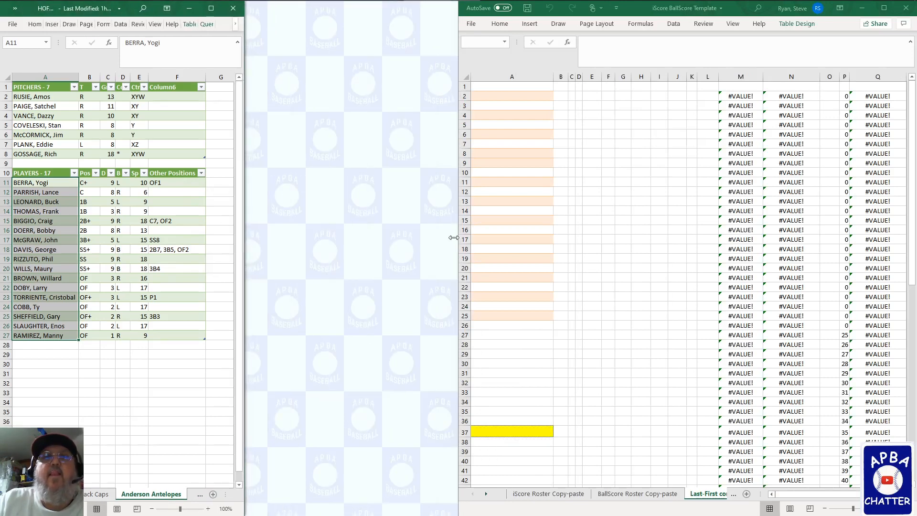
left_click_drag(458, 237, 245, 245)
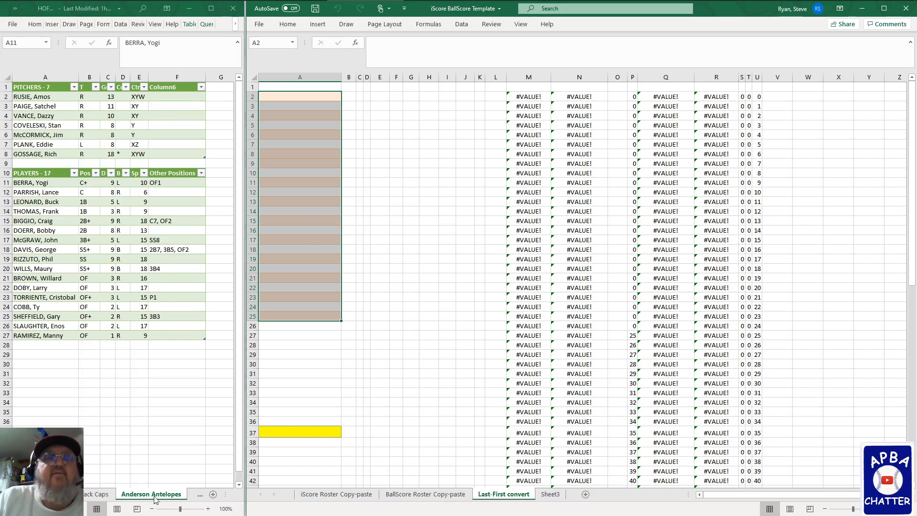
- Copy the pitcher names in A2:A8 of the Jackson Jayhawks sheet into the template's Last-First convert sheet, starting at A2
left_click(200, 494)
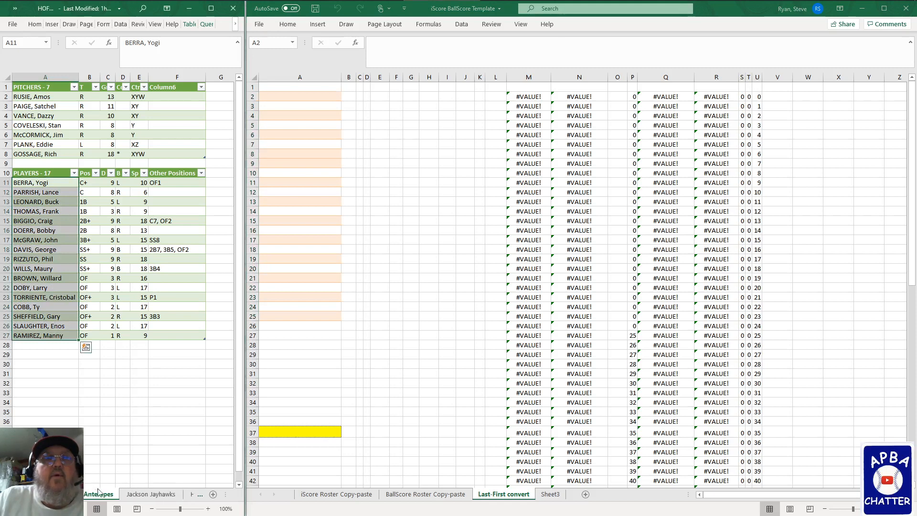
left_click(138, 495)
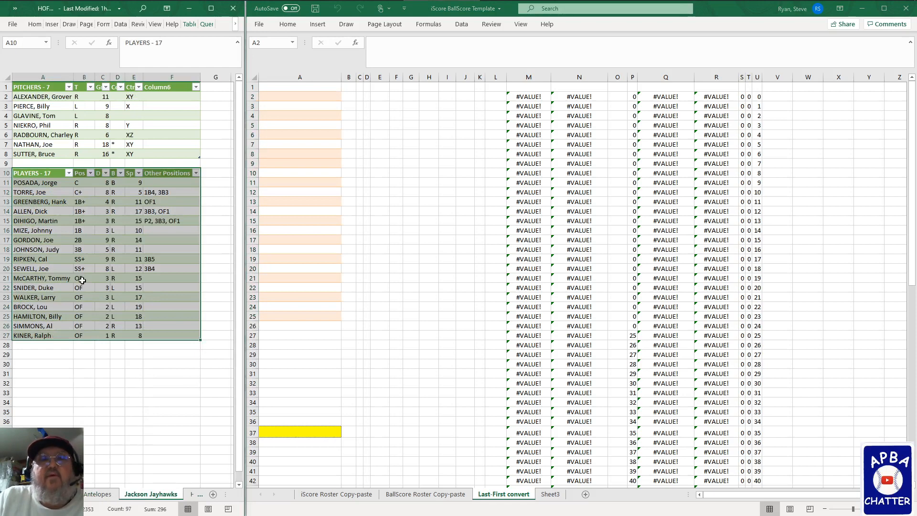
left_click(39, 134)
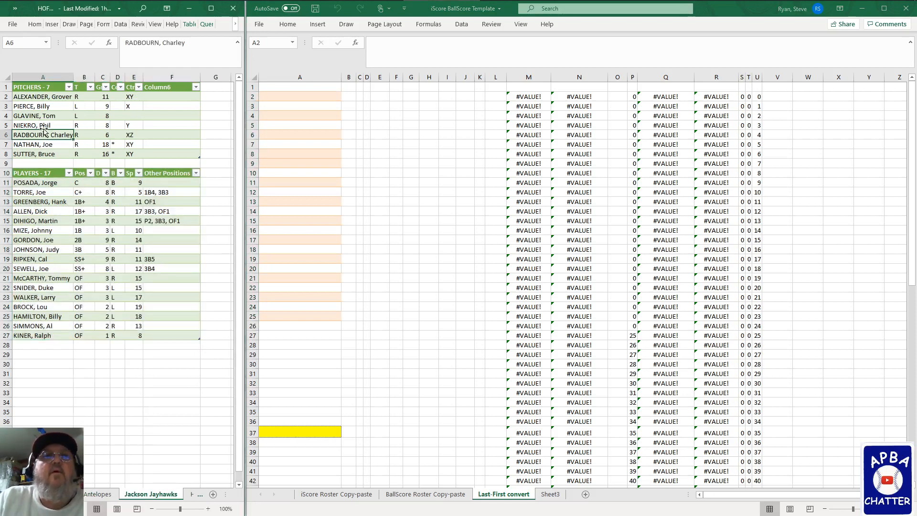
left_click(32, 97)
left_click_drag(32, 97, 28, 155)
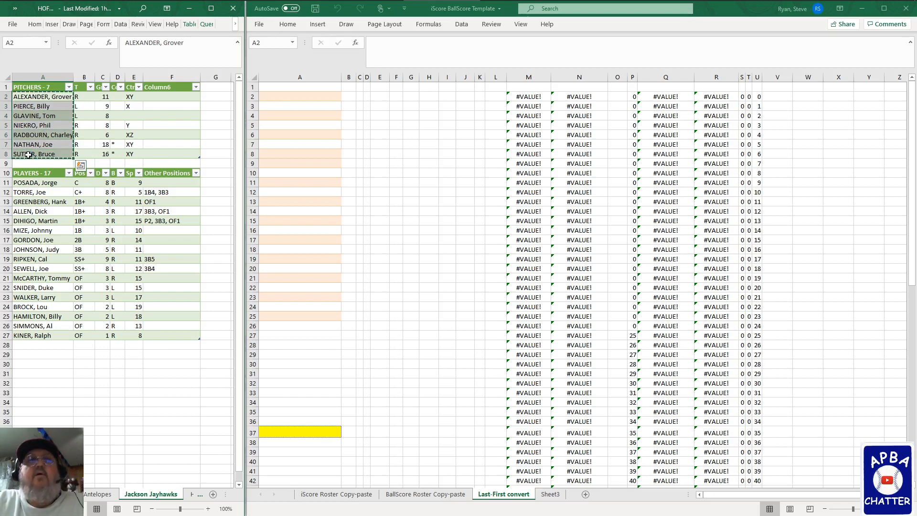
key("ctrl+c")
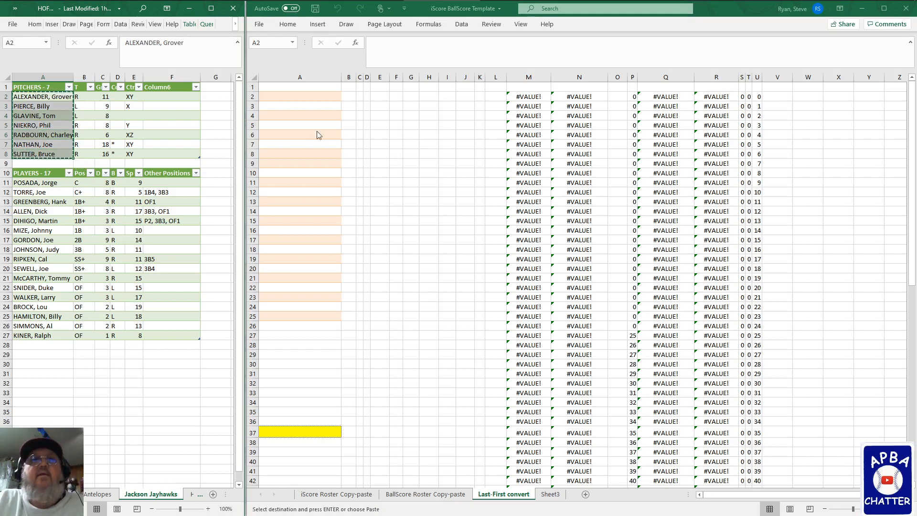
left_click(273, 88)
left_click(269, 94)
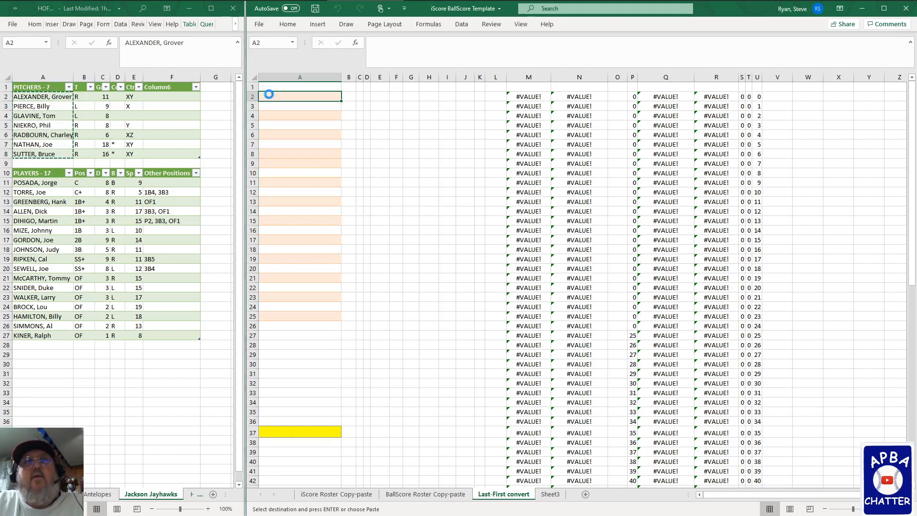
key("ctrl+v")
- Copy the player names in A11:A27 of the Jackson Jayhawks sheet below the pitchers in Last-First convert, starting at A9
left_click(38, 187)
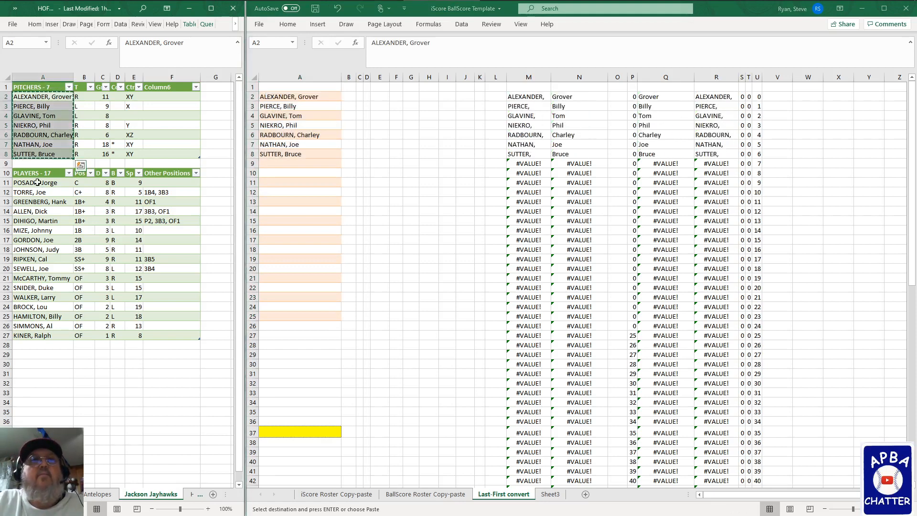
left_click_drag(38, 183, 31, 333)
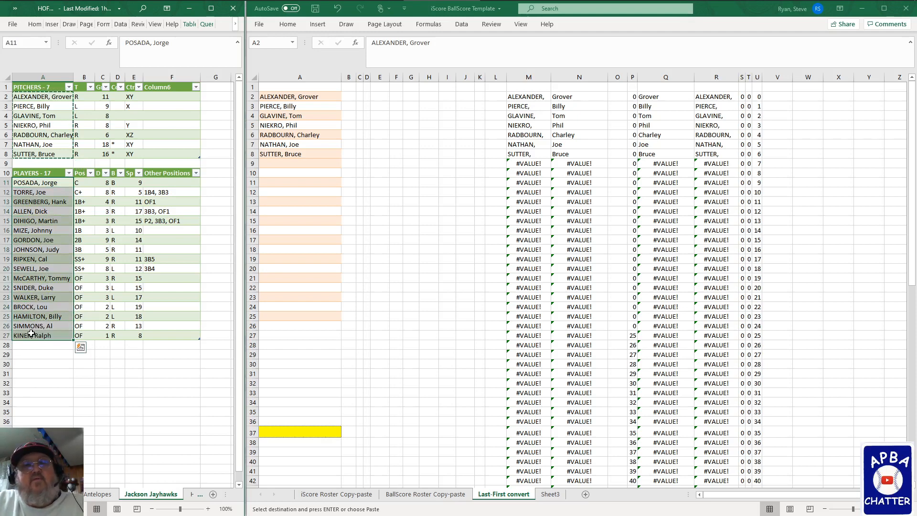
key("ctrl+c")
key("ctrl+q")
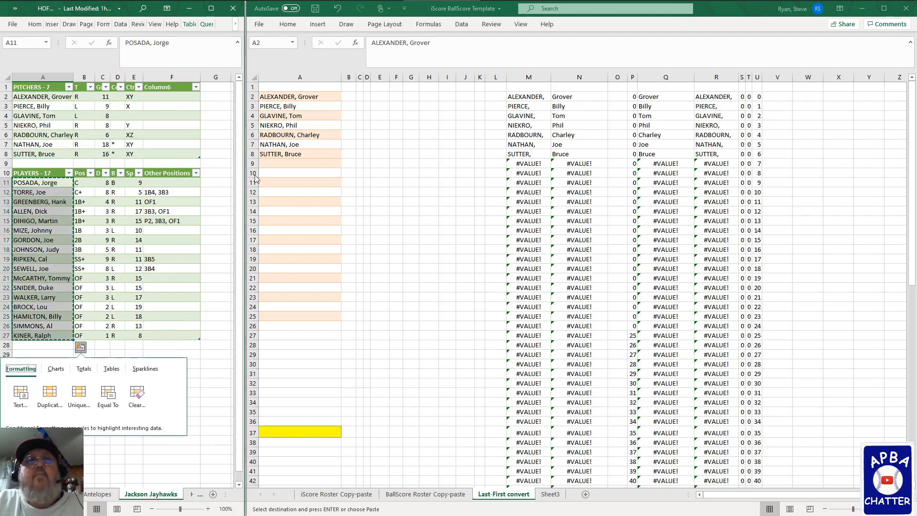
left_click(271, 165)
left_click(271, 165)
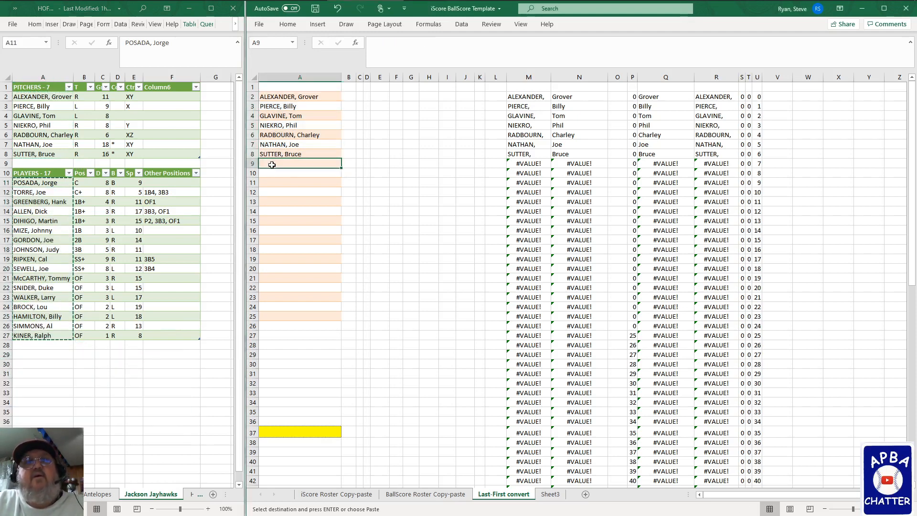
key("ctrl+v")
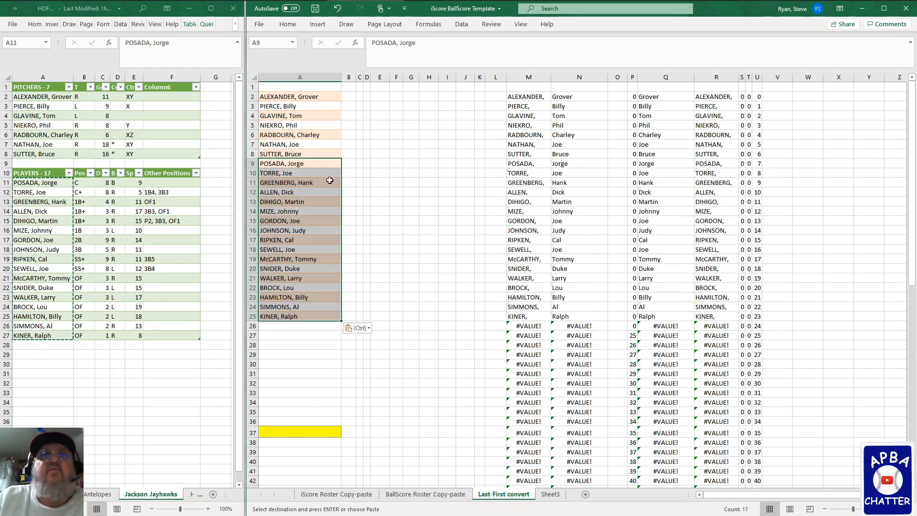
left_click(387, 174)
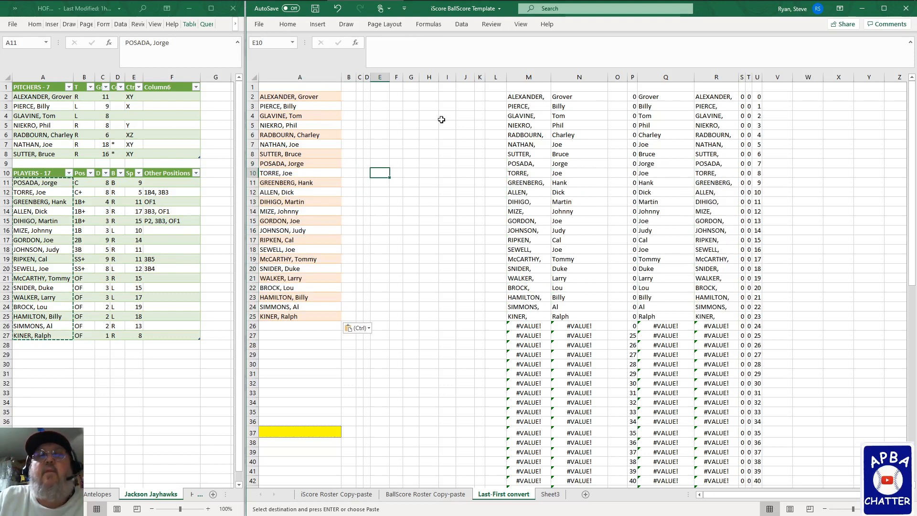
- Copy the split names in Q2:R25 of Last-First convert and paste them as values over A1:B24 of BallScore Roster Copy-paste
left_click_drag(650, 98, 707, 317)
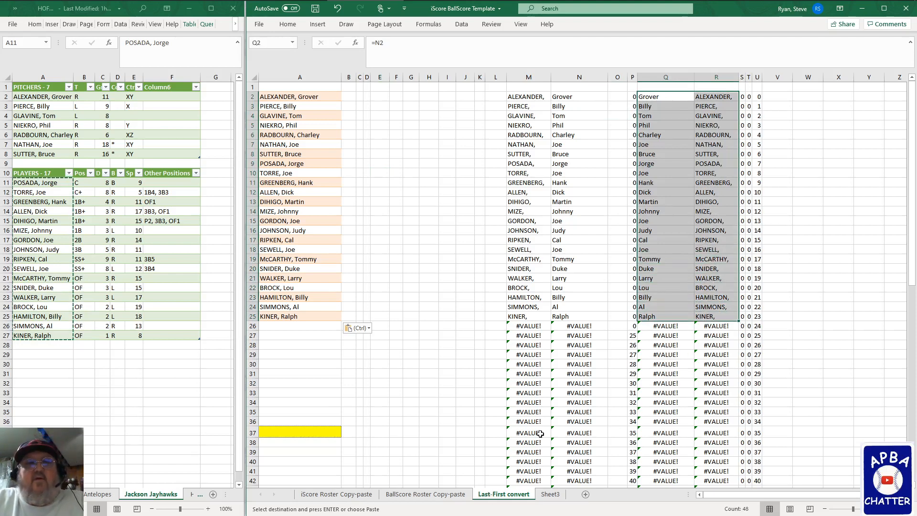
key("ctrl+c")
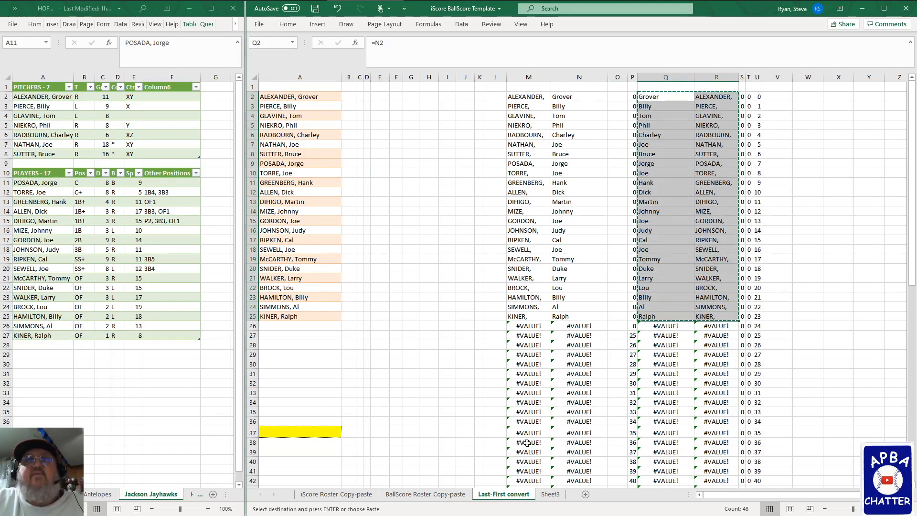
left_click(404, 495)
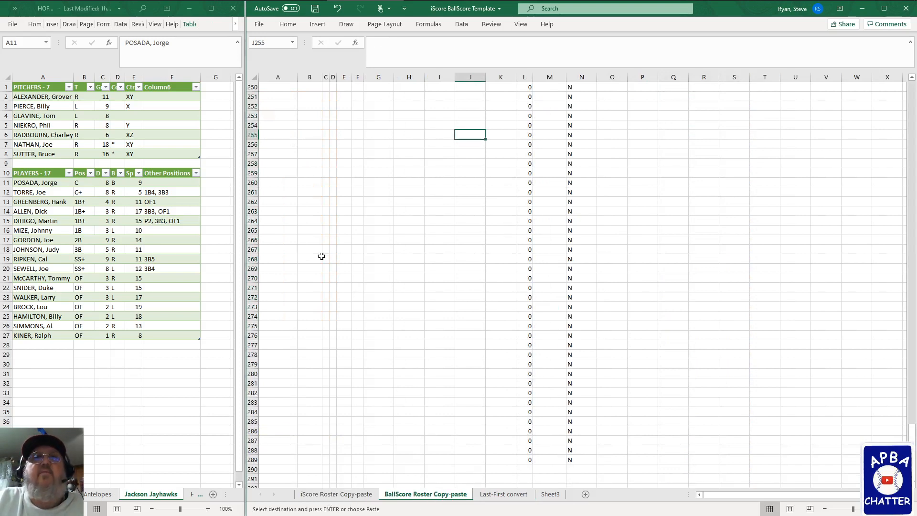
scroll(277, 127, "up", 7)
scroll(389, 112, "up", 6)
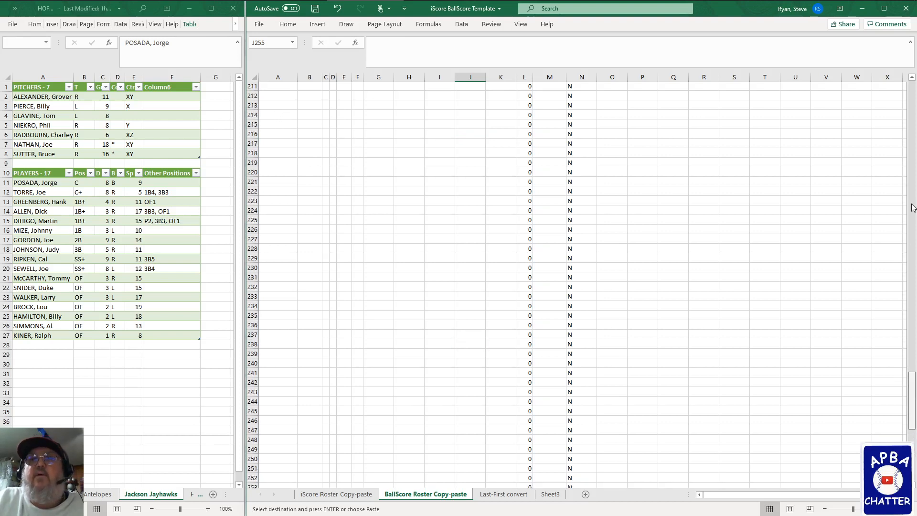
left_click_drag(912, 123, 913, 101)
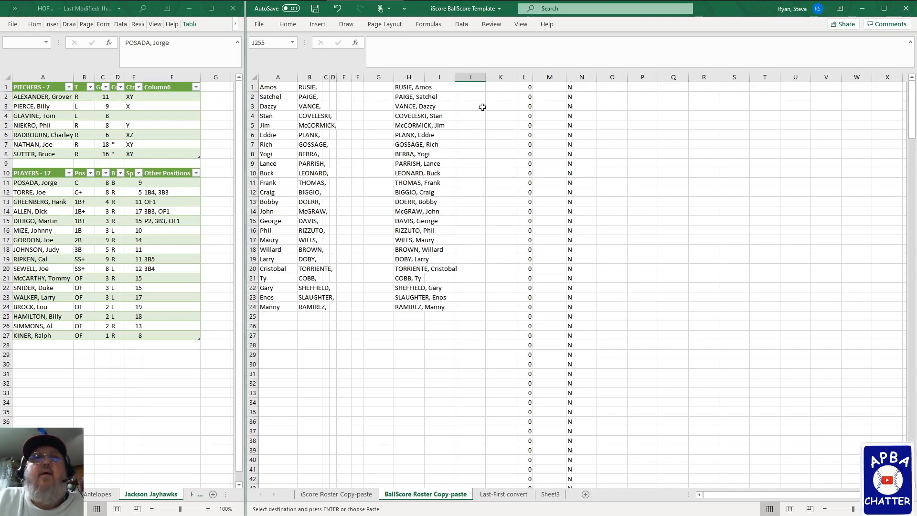
left_click(272, 85)
left_click_drag(272, 85, 307, 304)
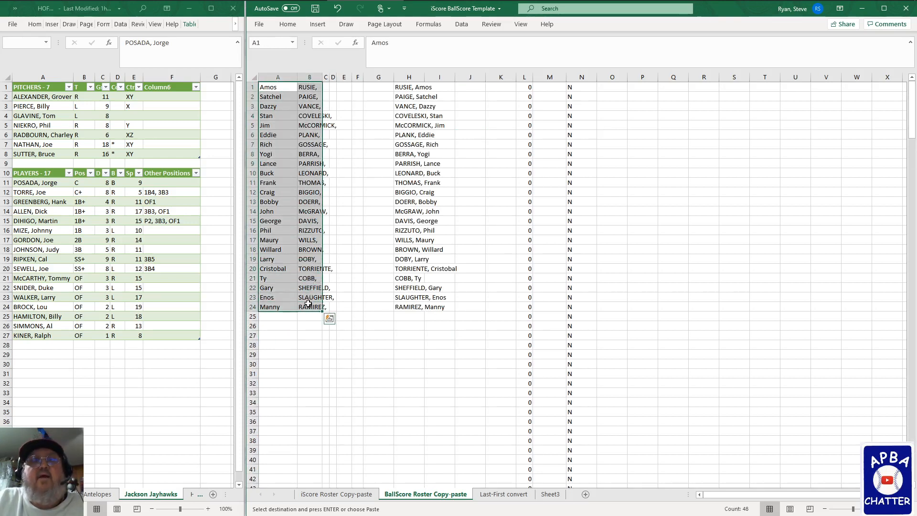
key("ctrl+v")
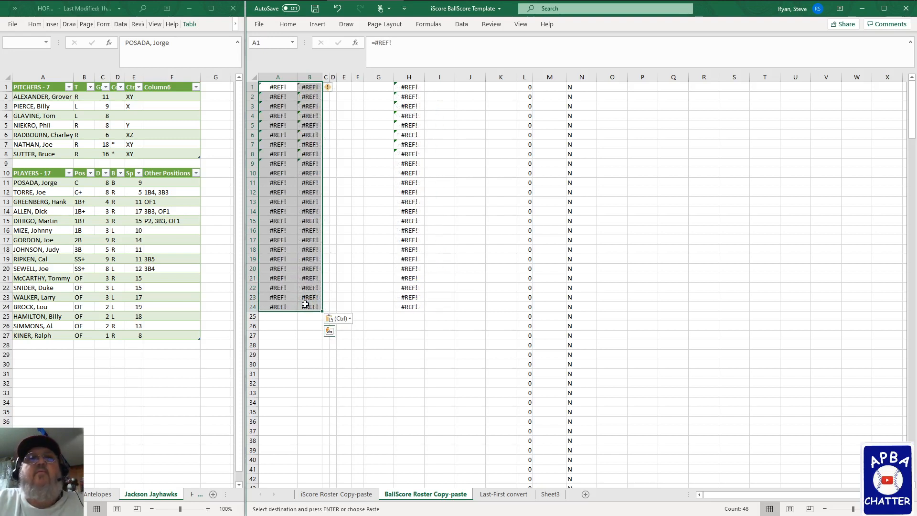
right_click(267, 92)
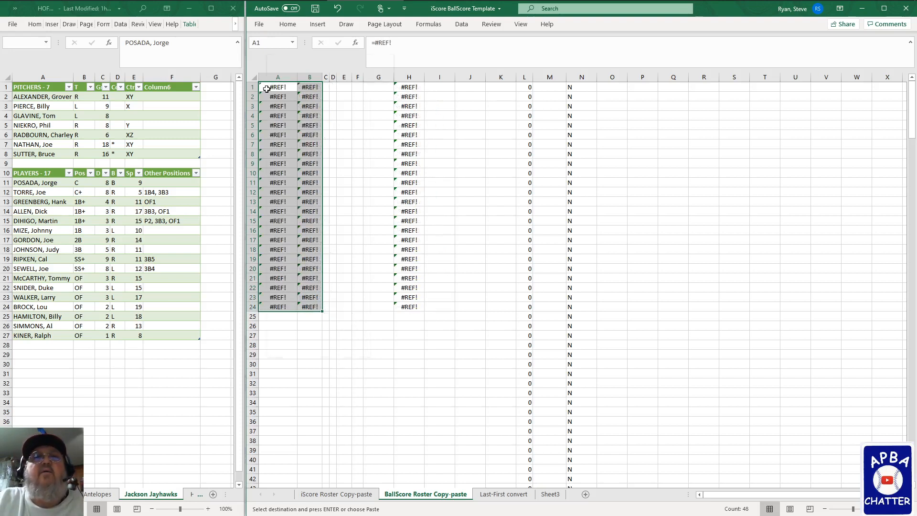
left_click(305, 139)
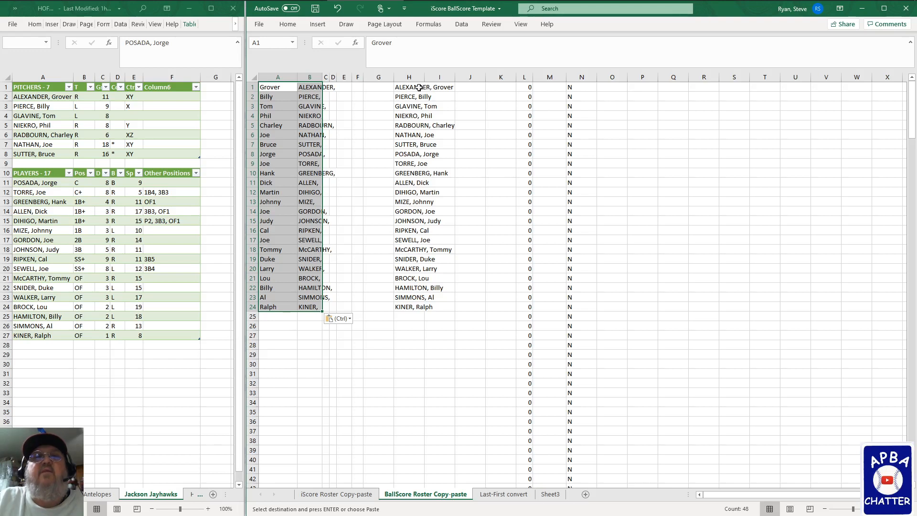
- Copy the combined names in H1:H24 of BallScore Roster Copy-paste into a blank Notepad file below a first line reading Jackson Jayhawks
left_click_drag(418, 88, 405, 306)
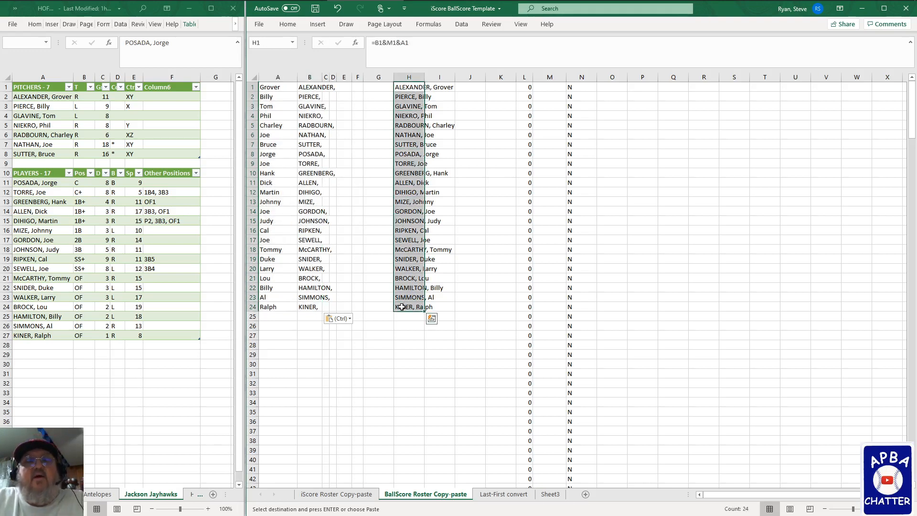
key("ctrl+c")
mouse_move(398, 11)
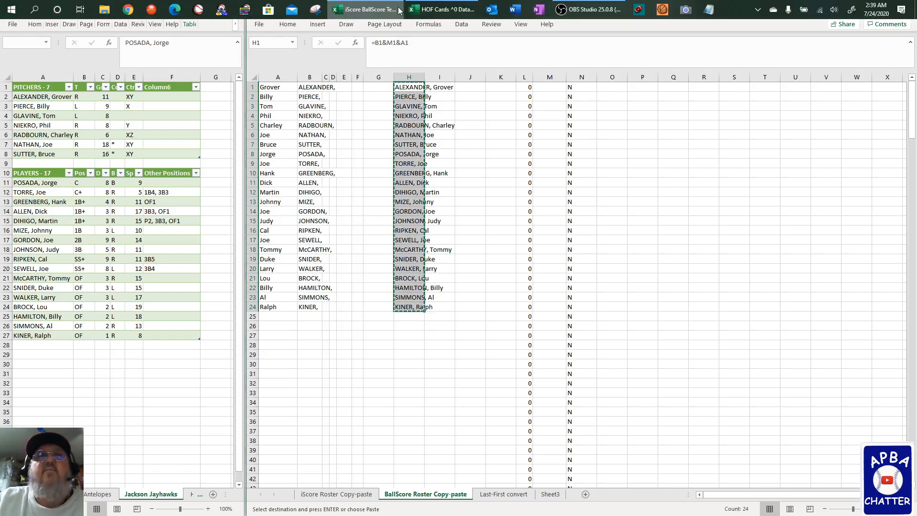
left_click(708, 9)
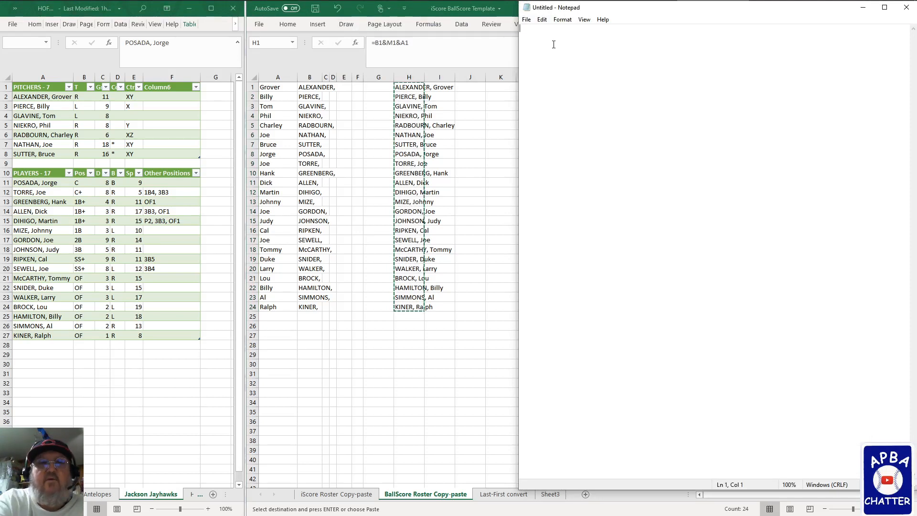
type("Jackson")
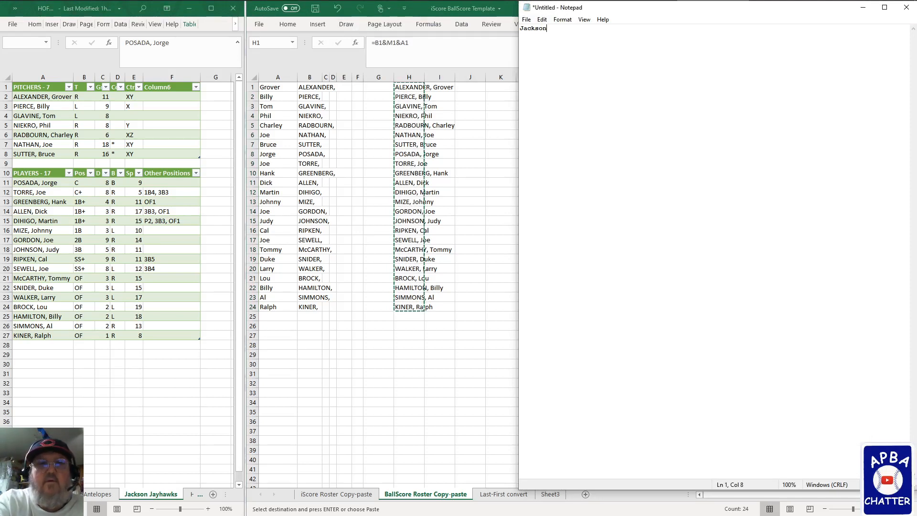
type(" Jayhawks")
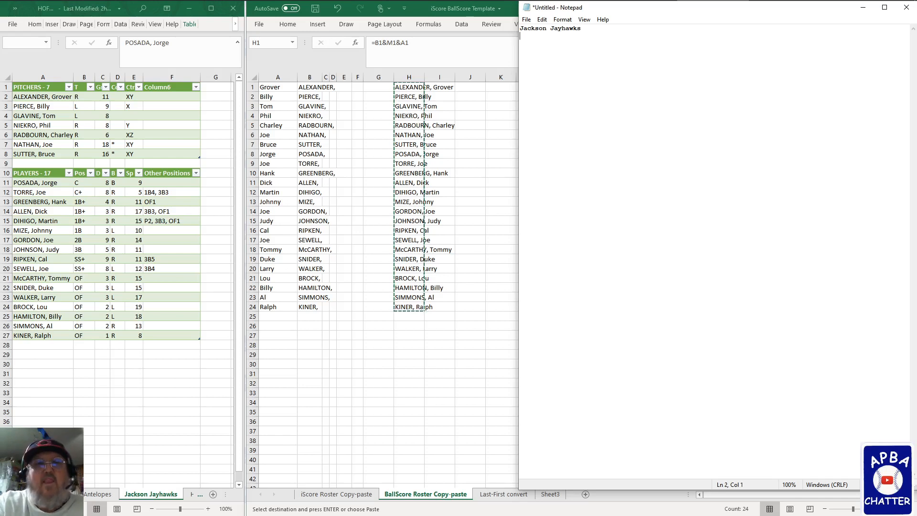
key("ctrl+v")
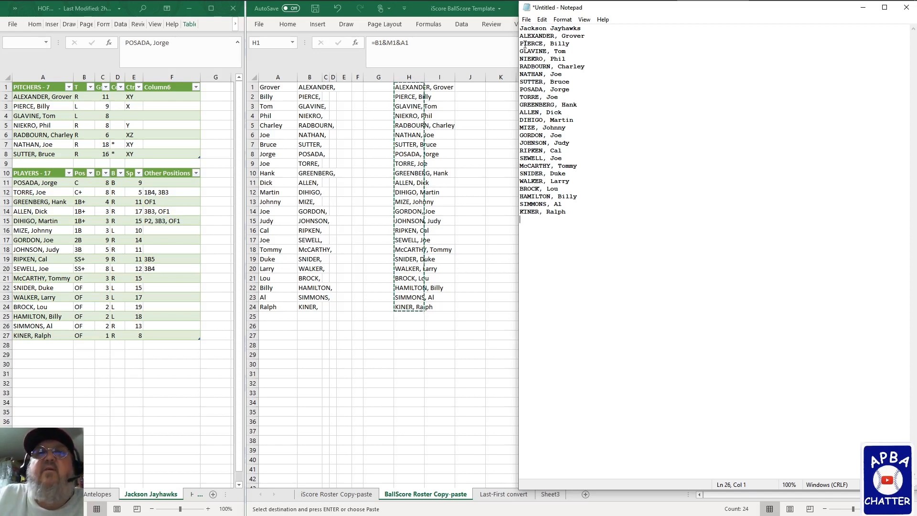
- Save the Notepad roster list as a text file named JJ in the HOF folder
left_click(526, 20)
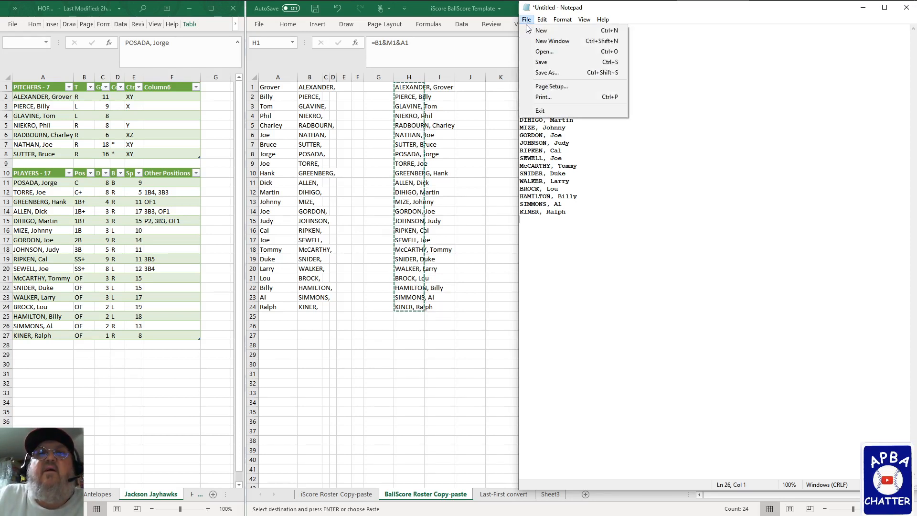
left_click(527, 72)
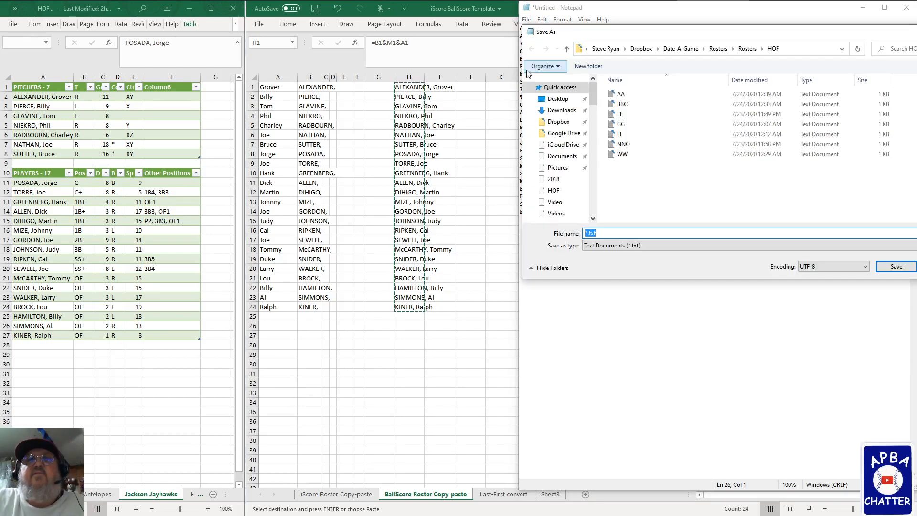
left_click(552, 190)
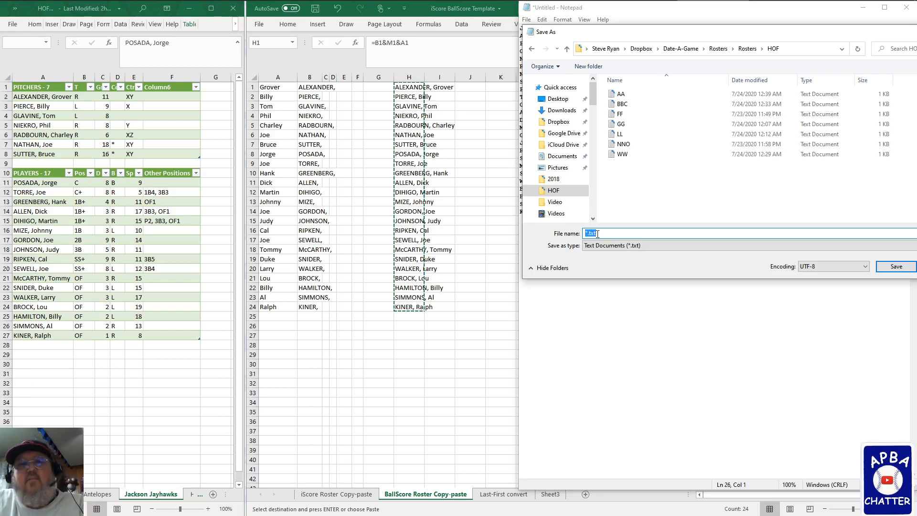
type("JJ")
key("Return")
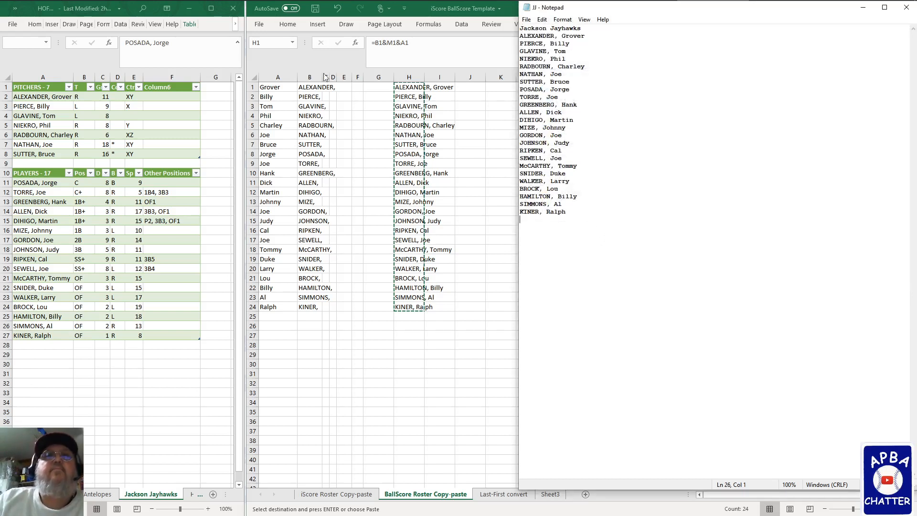
- Switch to BallScore and open the Create Roster form
mouse_move(270, 4)
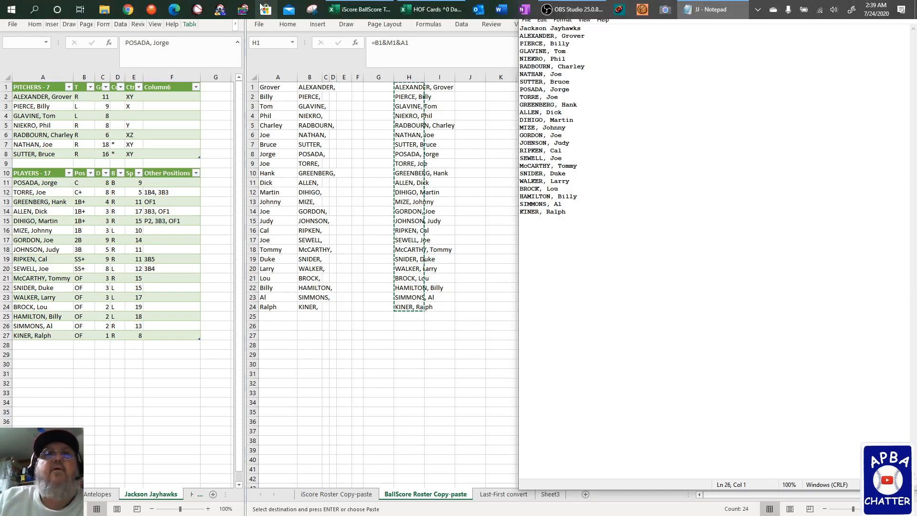
left_click(150, 11)
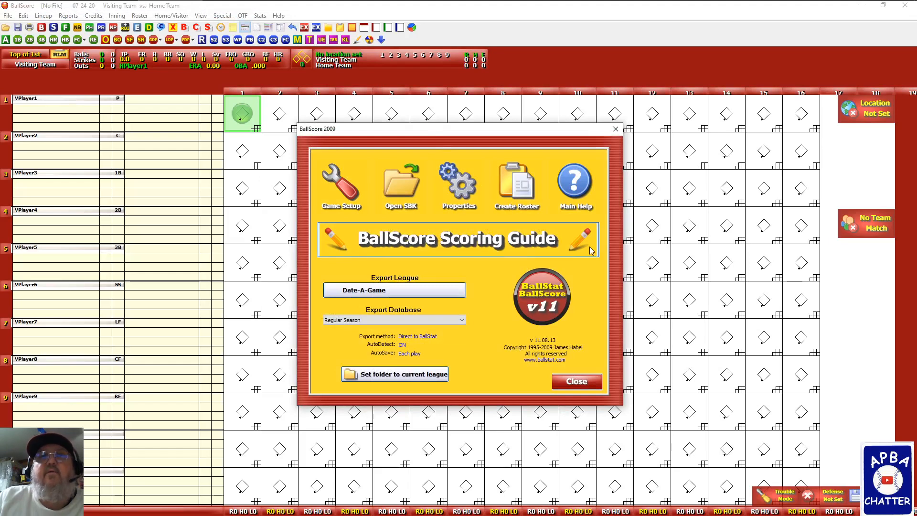
left_click(518, 183)
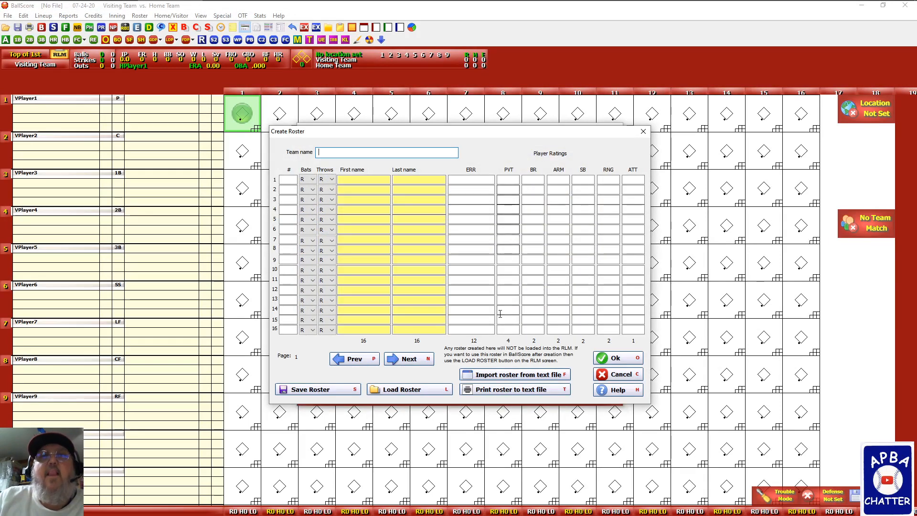
- Try to load the JJ text file from the HOF folder for roster import without marking the first line as a team name
left_click(485, 376)
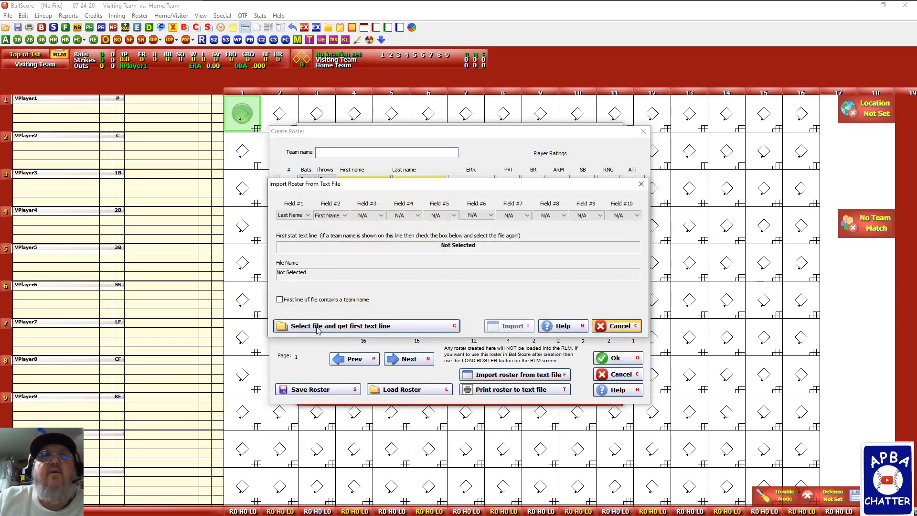
left_click(317, 327)
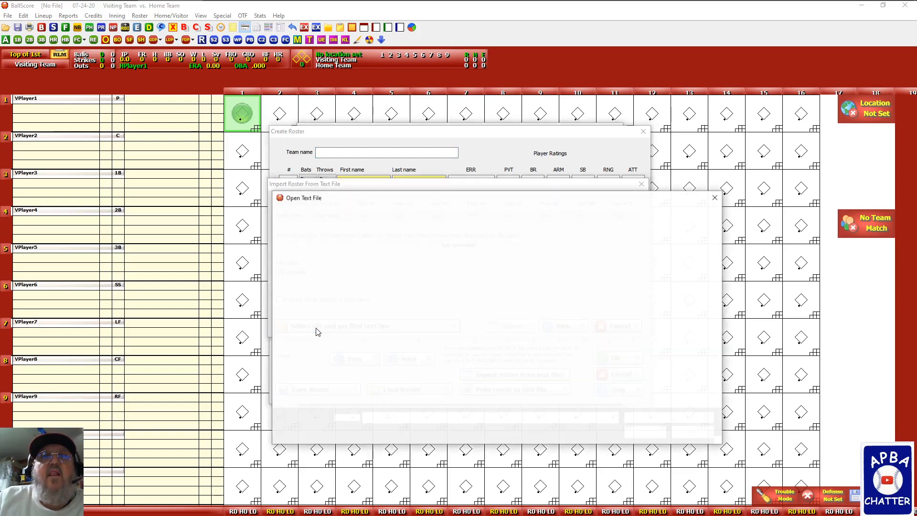
left_click(302, 356)
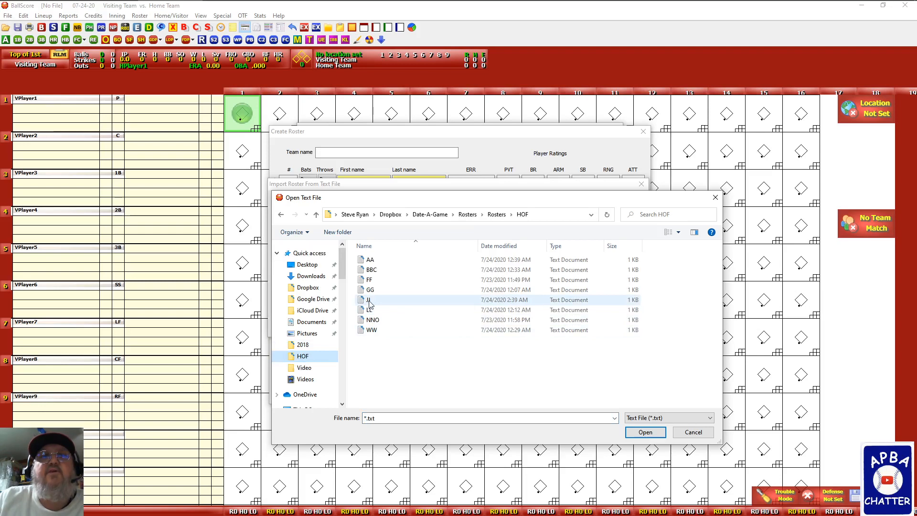
double_click(369, 301)
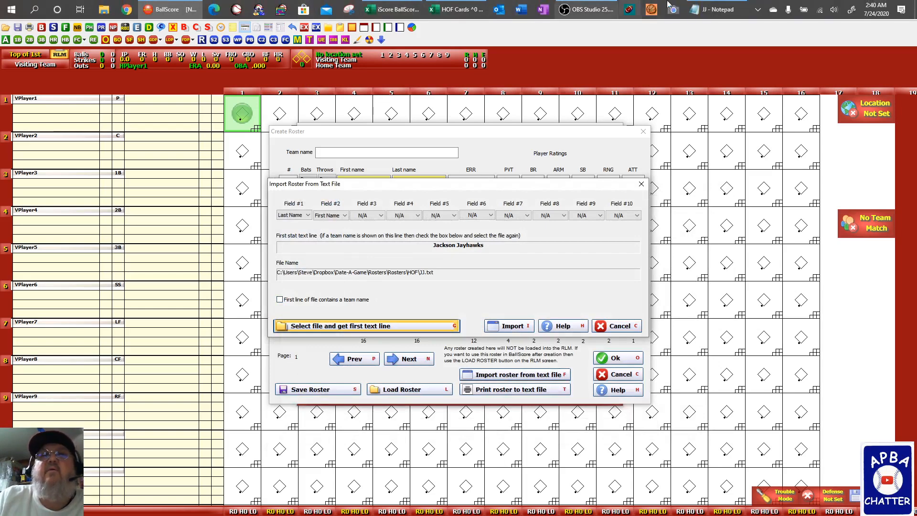
left_click(714, 10)
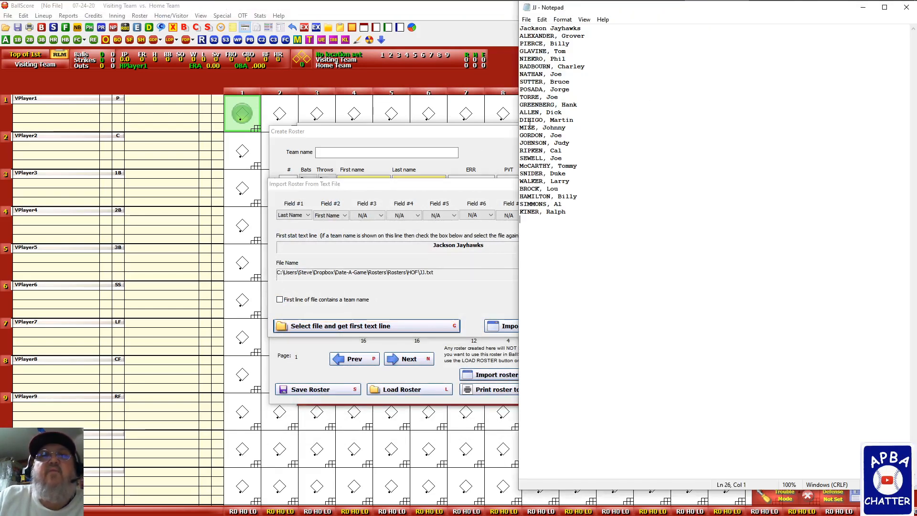
left_click(427, 143)
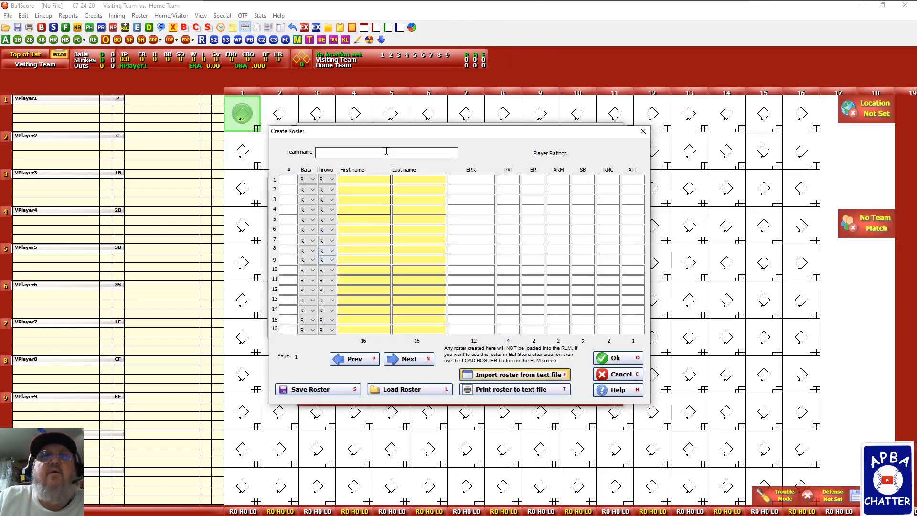
mouse_move(407, 4)
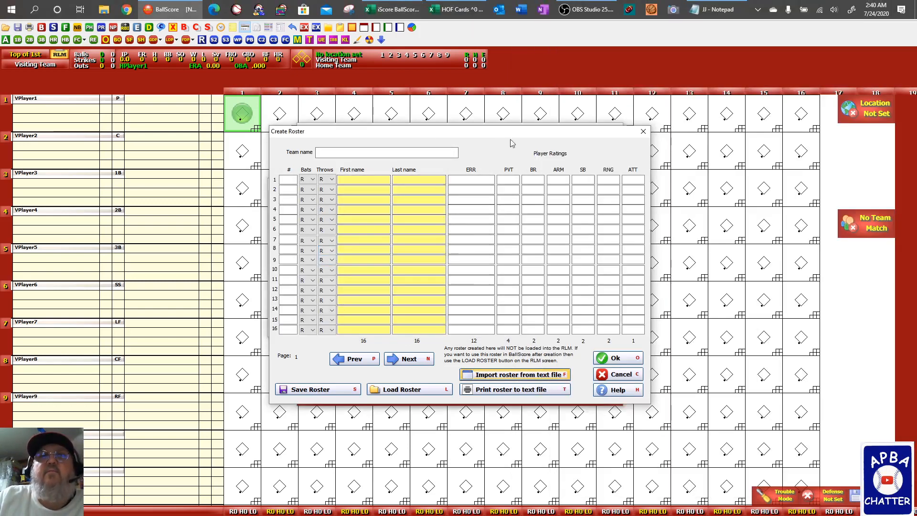
left_click_drag(517, 137, 508, 164)
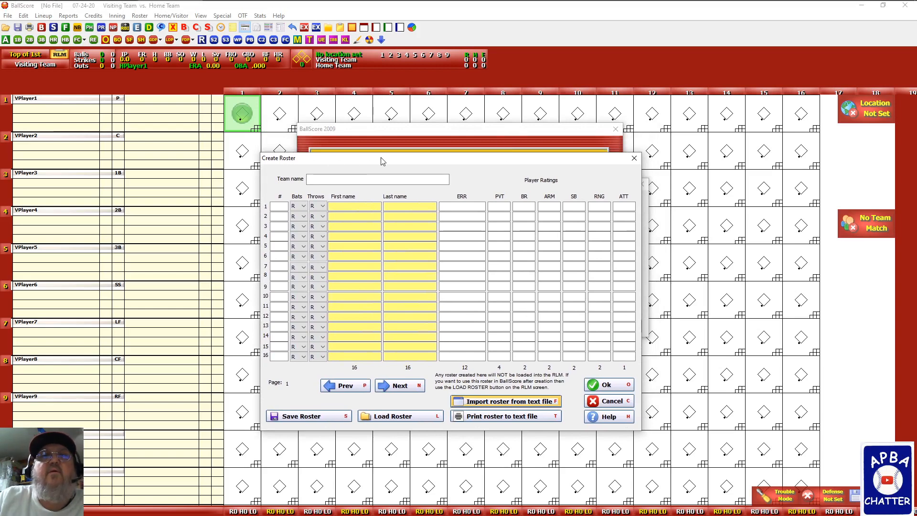
left_click_drag(382, 160, 409, 113)
mouse_move(305, 7)
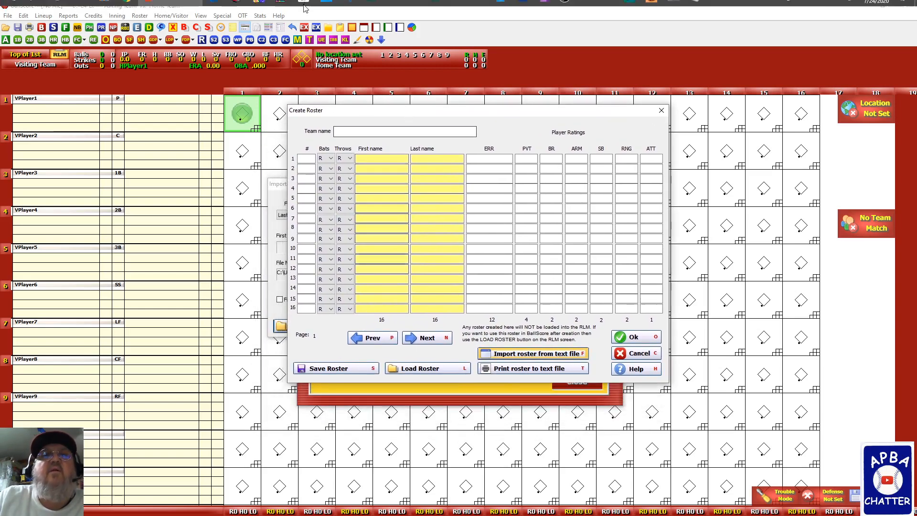
mouse_move(190, 10)
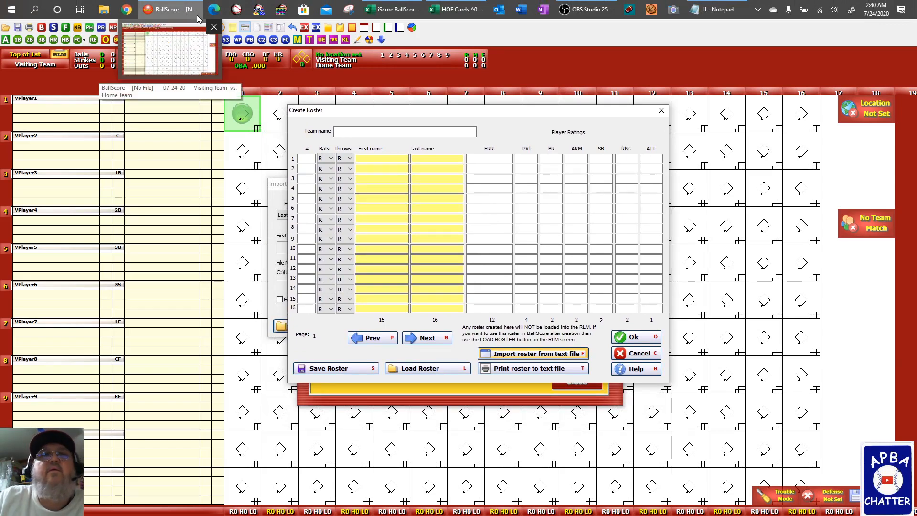
- Import the roster from the JJ text file in the HOF folder, with its first line treated as the team name
left_click(502, 356)
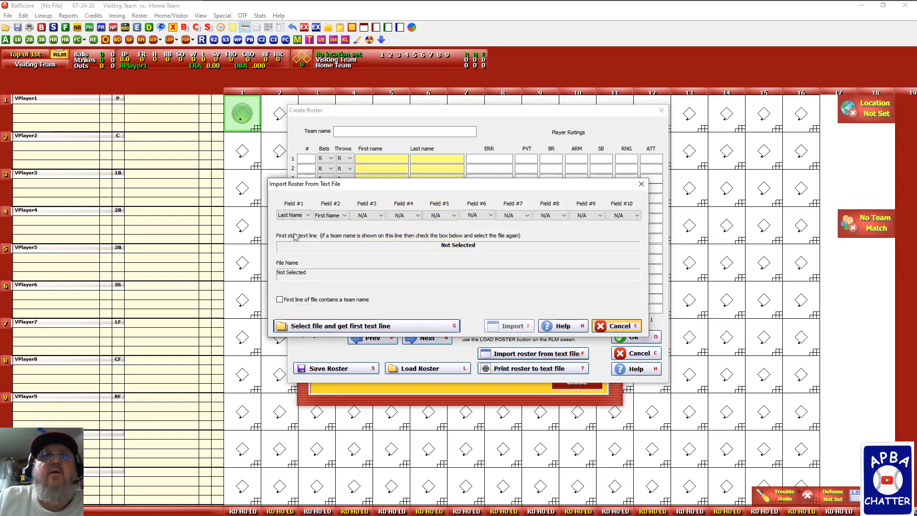
left_click(280, 300)
left_click(345, 327)
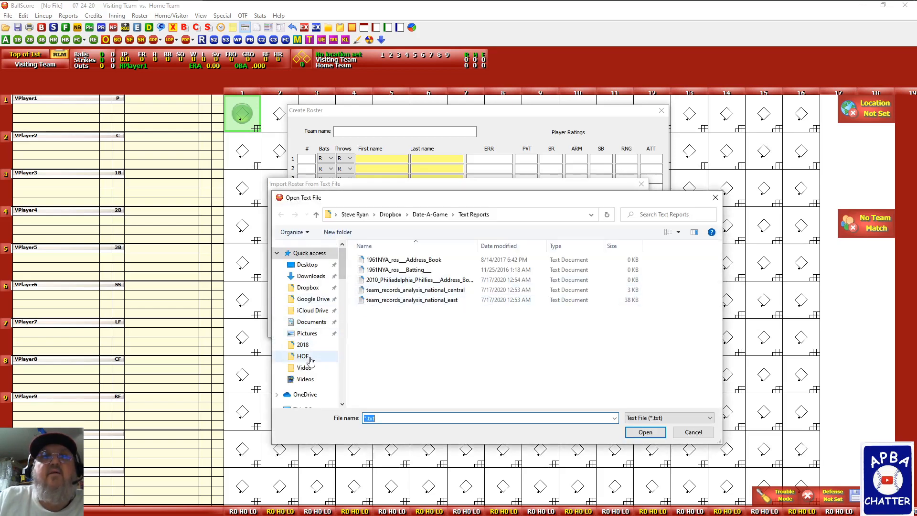
left_click(304, 357)
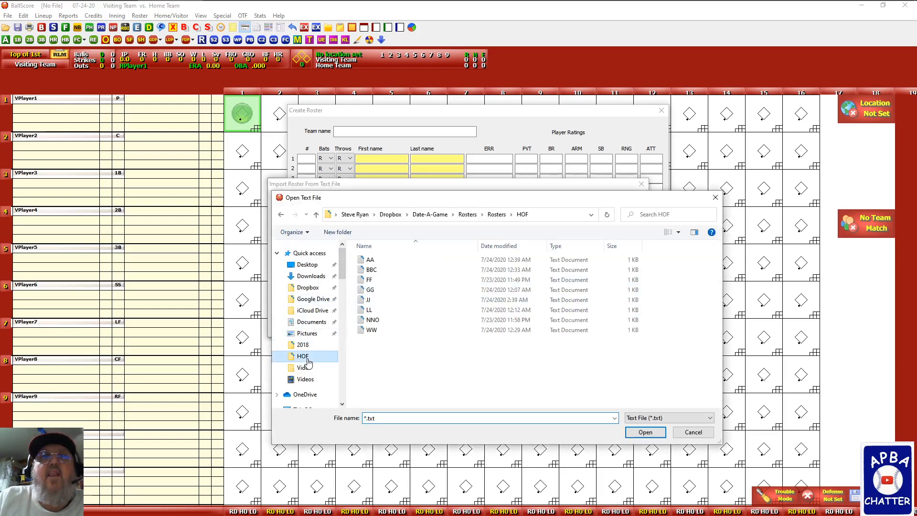
double_click(366, 300)
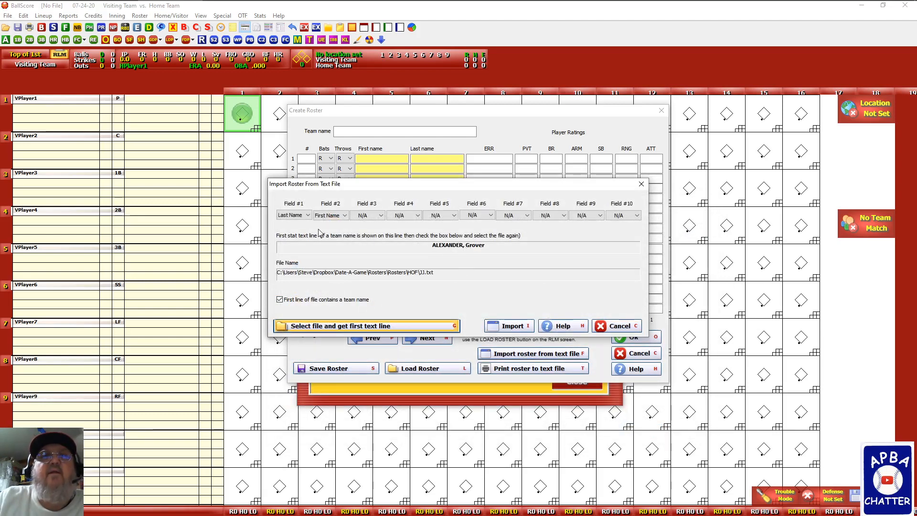
left_click(511, 326)
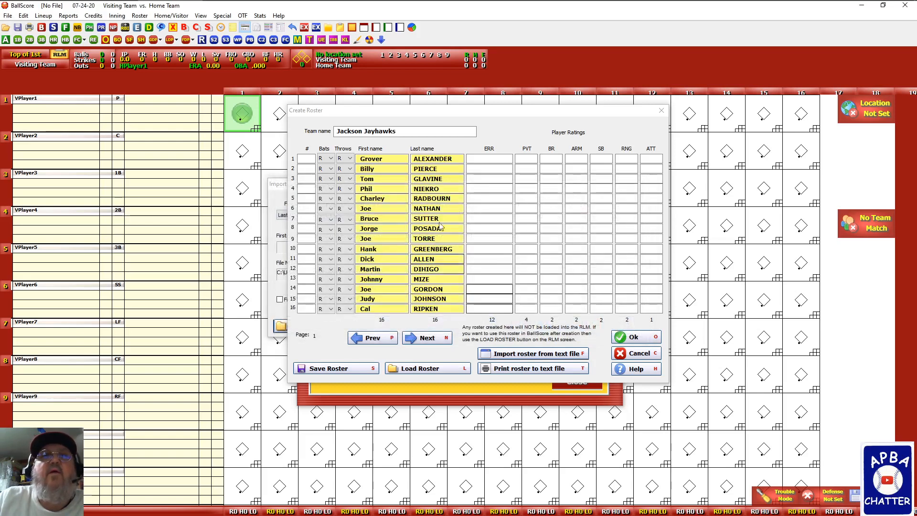
- Close the Create Roster form and save the roster as JJ in the HOF folder in Roster Files (*.ros) format
left_click(639, 337)
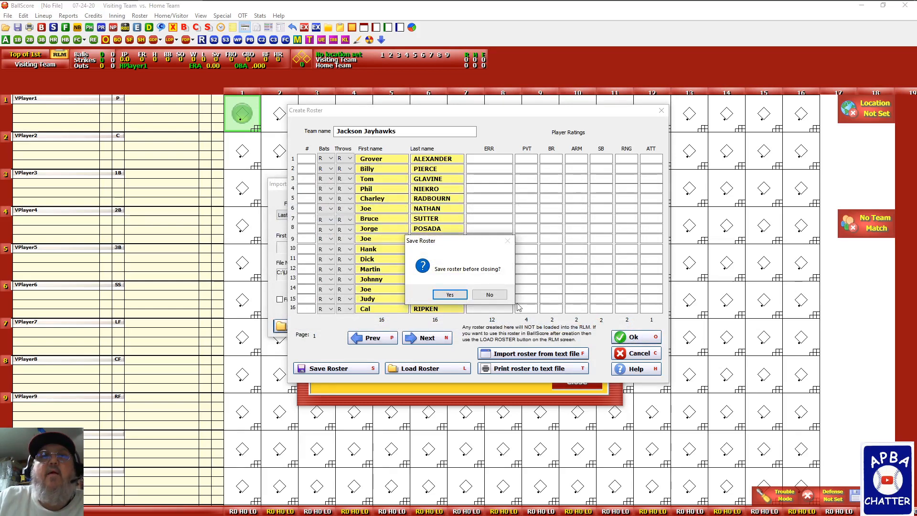
left_click(457, 296)
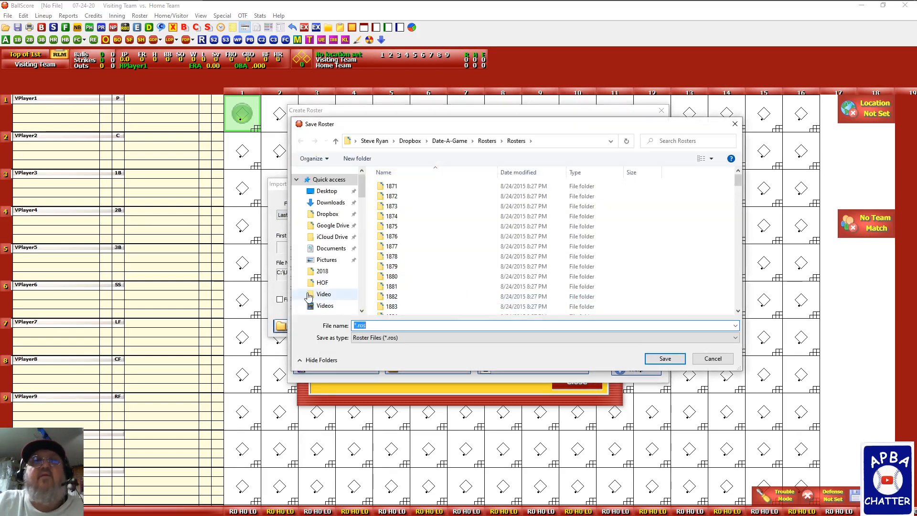
left_click(322, 284)
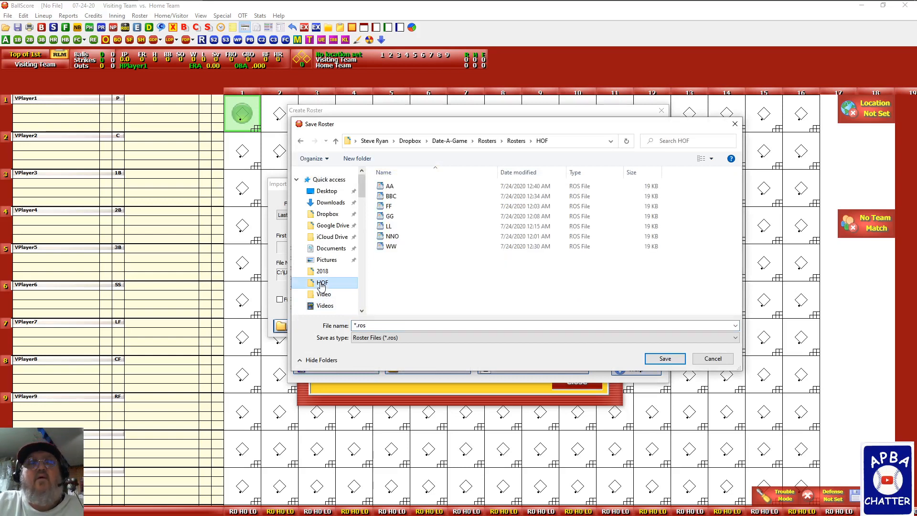
left_click(378, 325)
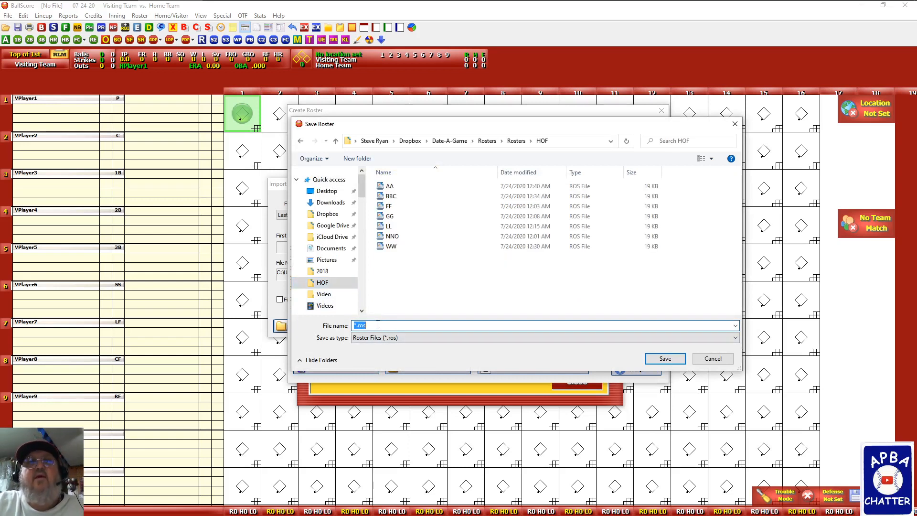
type("JJ")
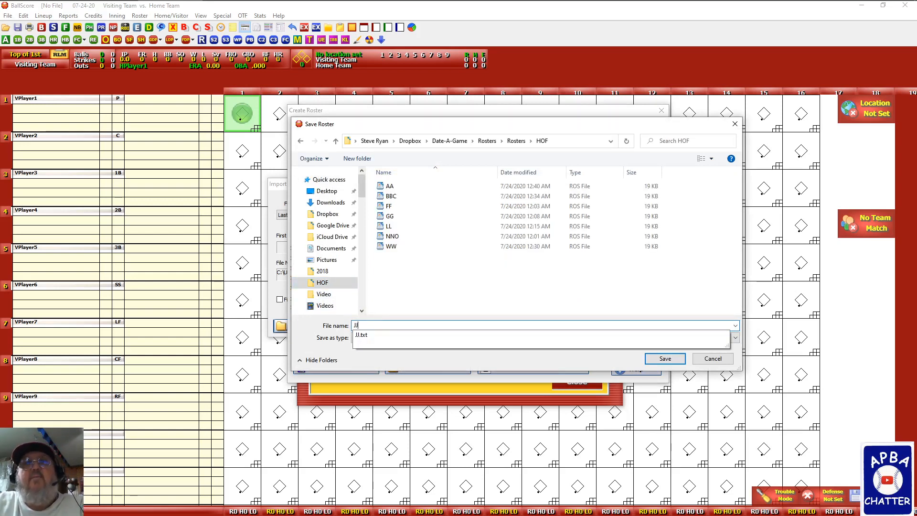
left_click(675, 359)
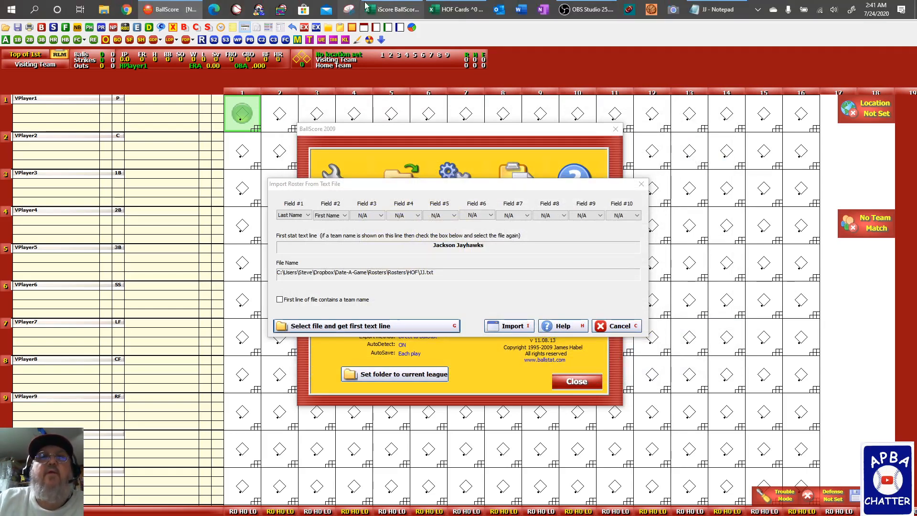
- Switch to the Excel workbooks and show the Hamilton Hoagies sheet of the HOF Cards workbook
left_click(403, 7)
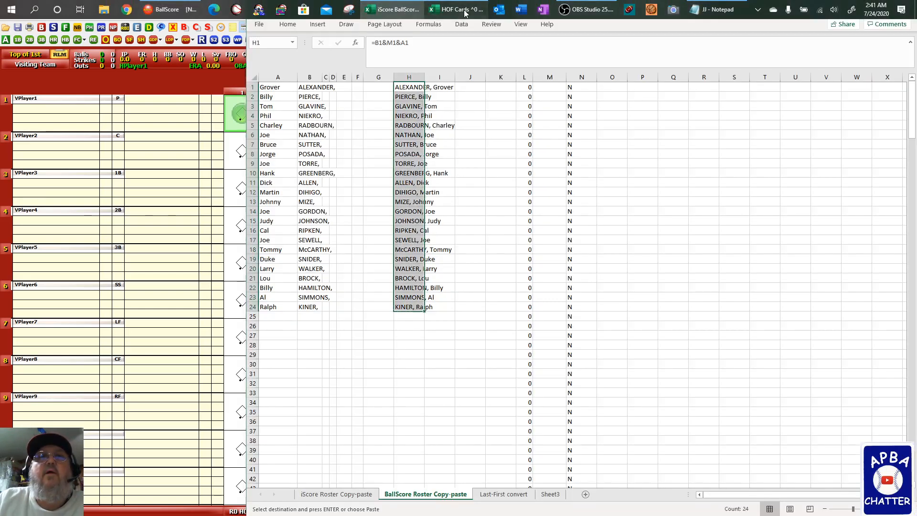
left_click(467, 9)
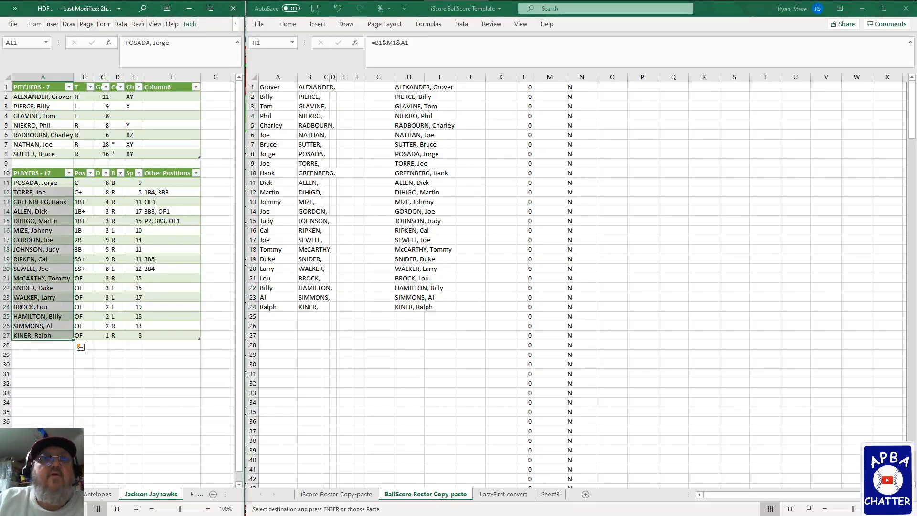
left_click(27, 494)
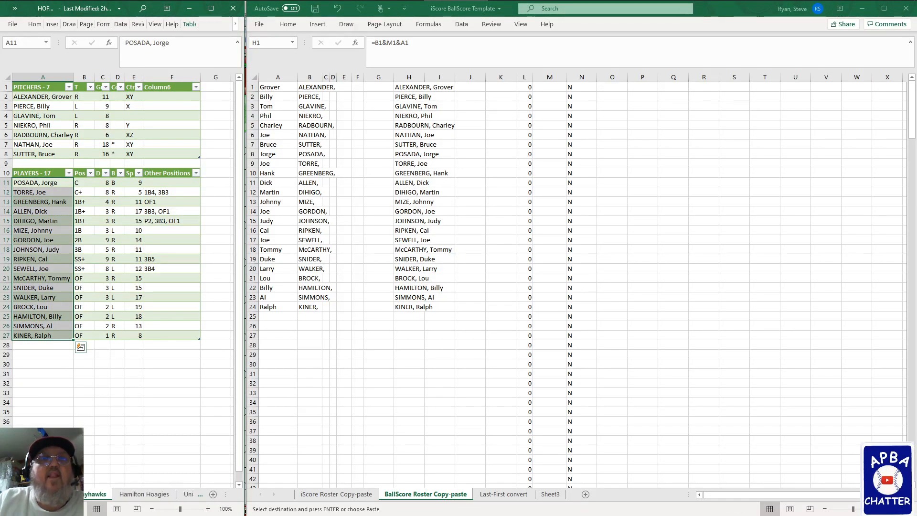
left_click(143, 497)
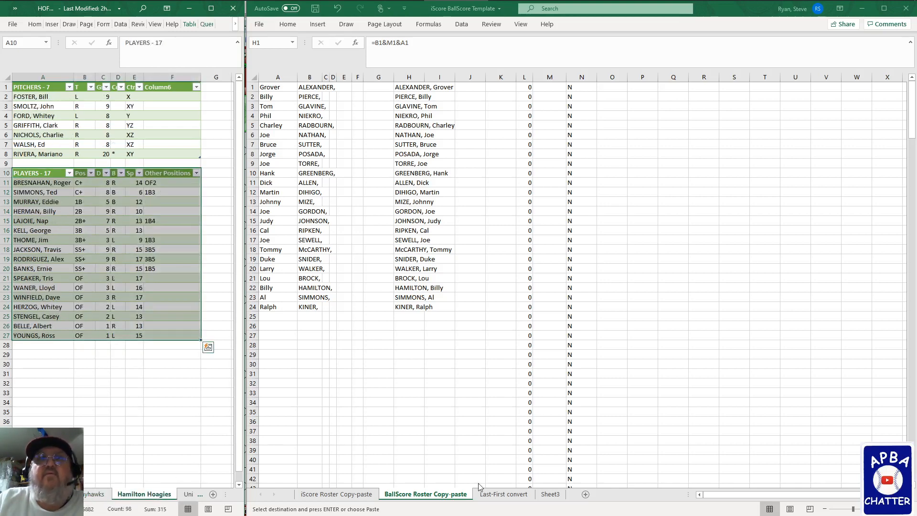
- Clear the previous team's names from A2:A25 on the template's Last-First convert sheet
left_click(497, 494)
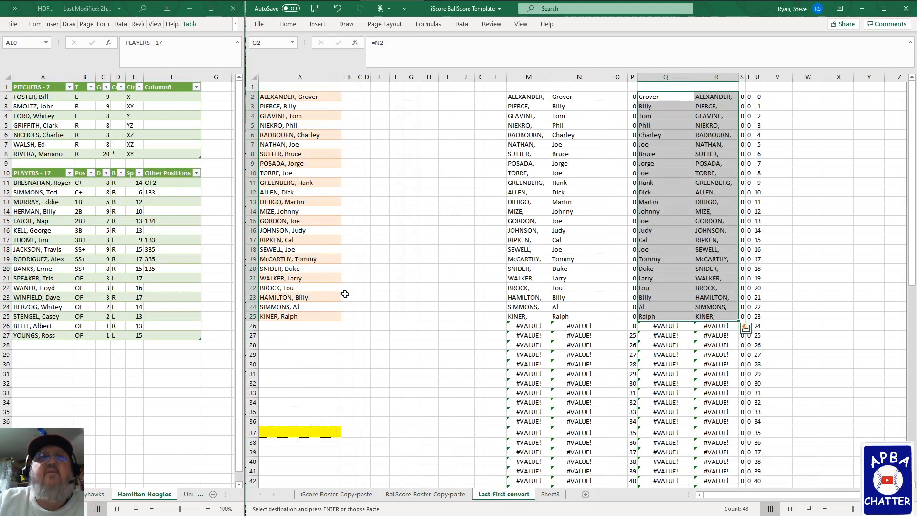
left_click_drag(286, 99, 283, 316)
key("Delete")
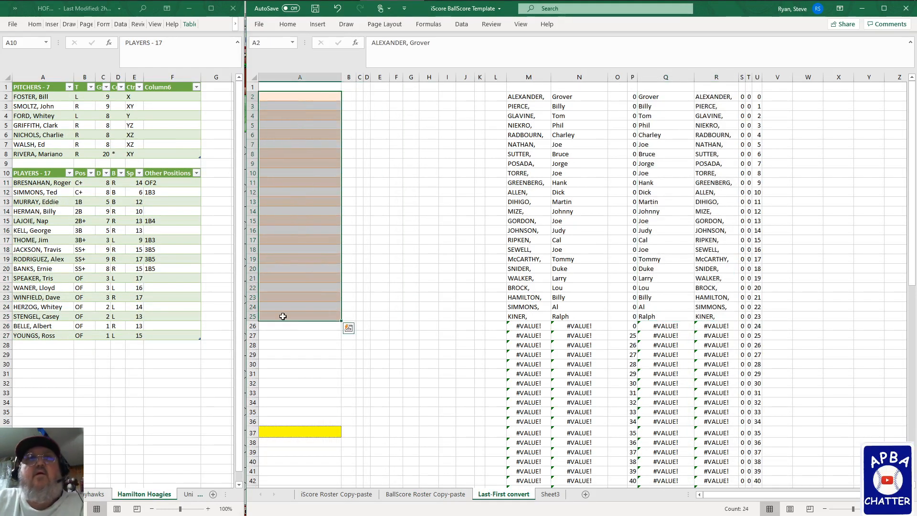
- Copy the Hamilton Hoagies pitcher names from A2:A8 into the Last-First convert sheet, starting at A2
left_click(41, 96)
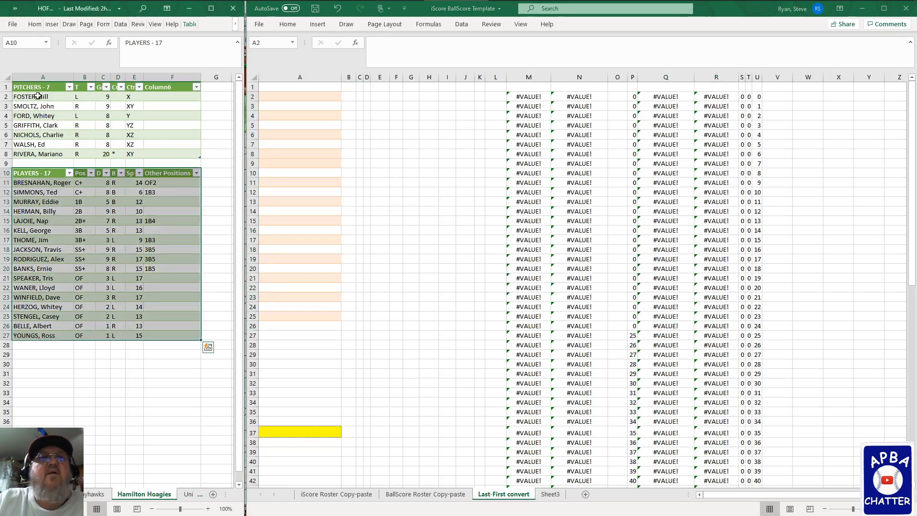
left_click_drag(42, 97, 34, 151)
key("ctrl+c")
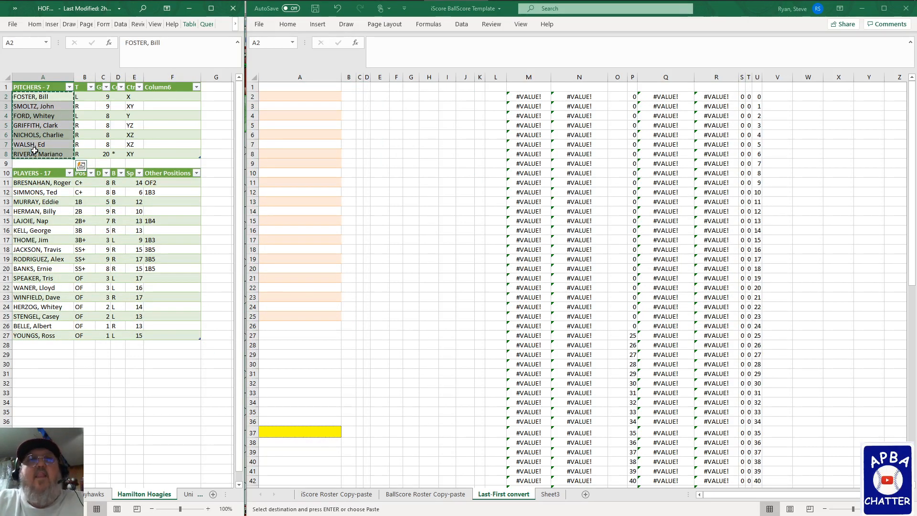
left_click(273, 95)
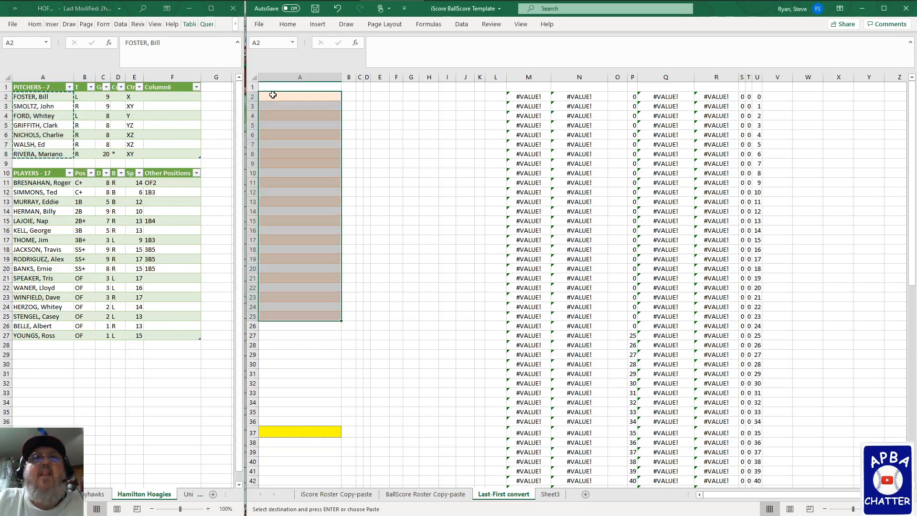
left_click(272, 95)
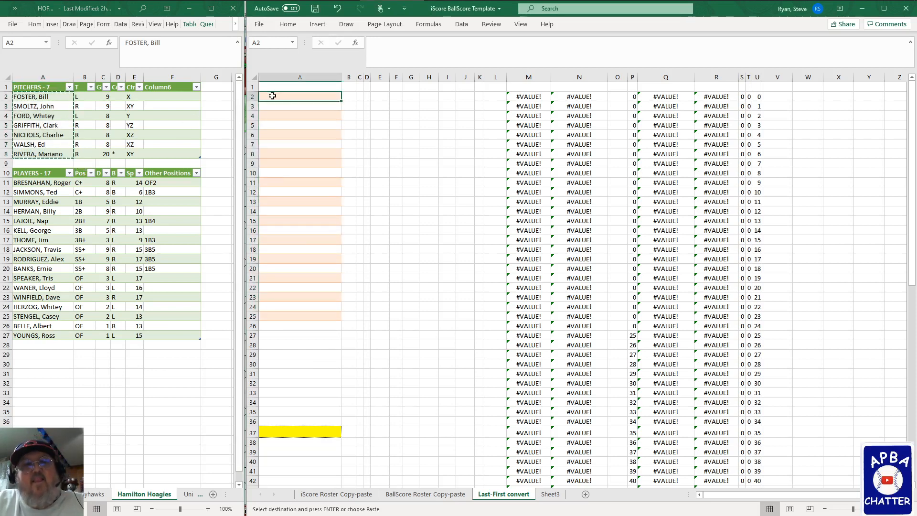
key("ctrl+v")
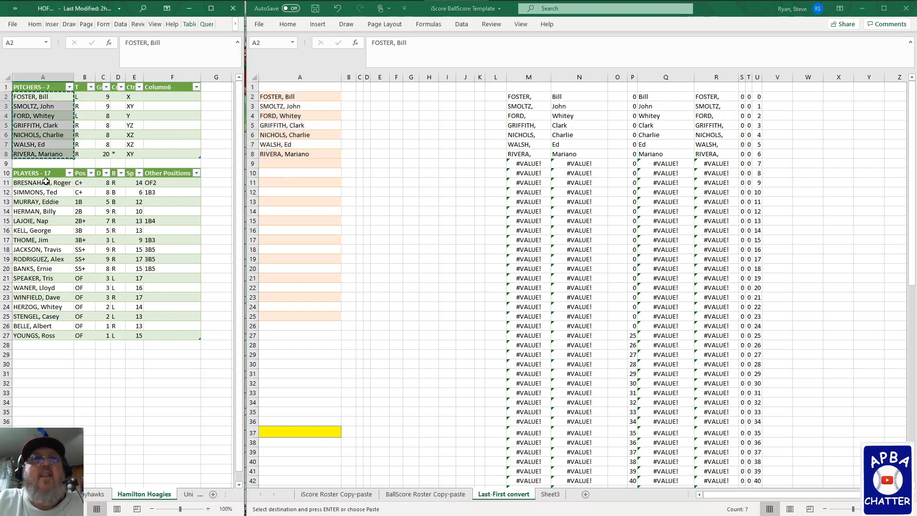
- Copy the Hamilton Hoagies player names from A11:A27 into the Last-First convert sheet, starting at A9
left_click_drag(46, 182, 42, 336)
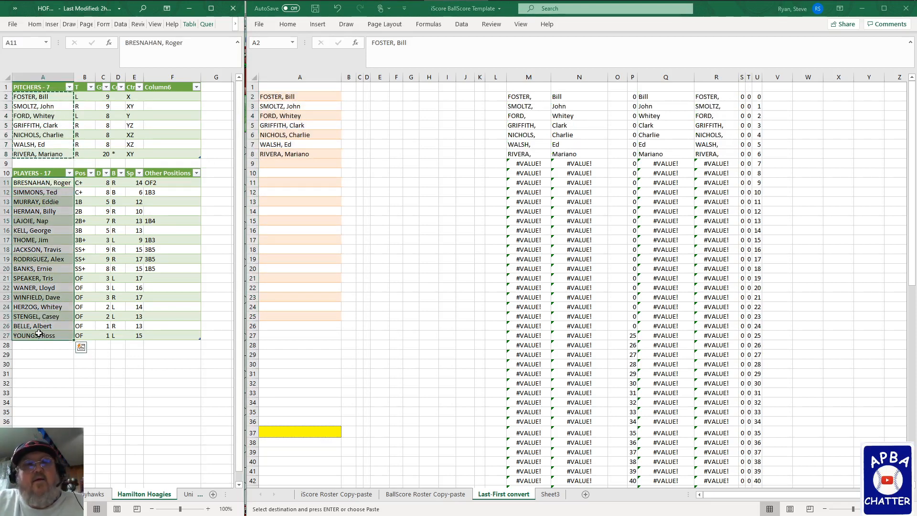
key("ctrl+c")
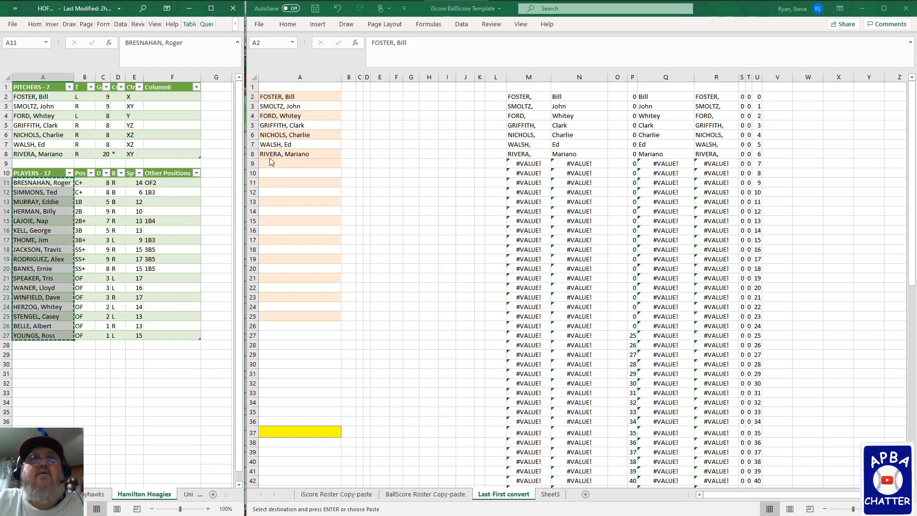
left_click(269, 163)
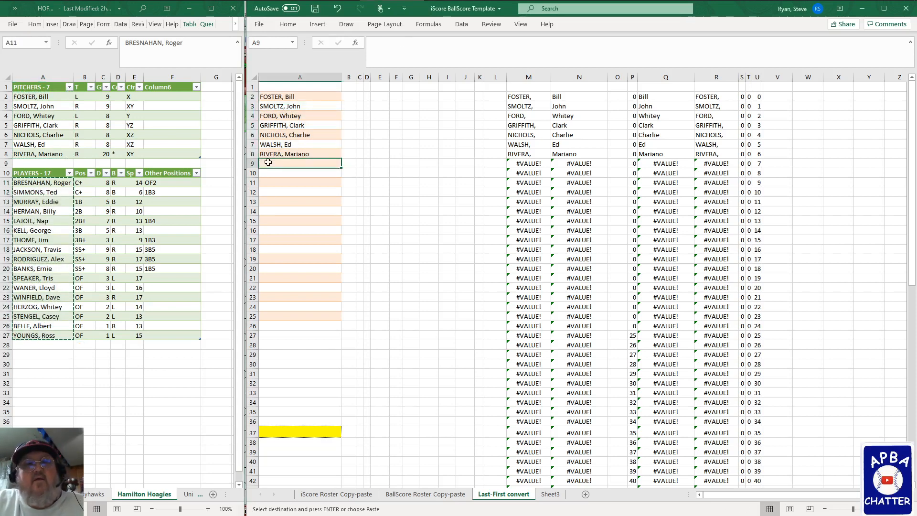
key("ctrl+v")
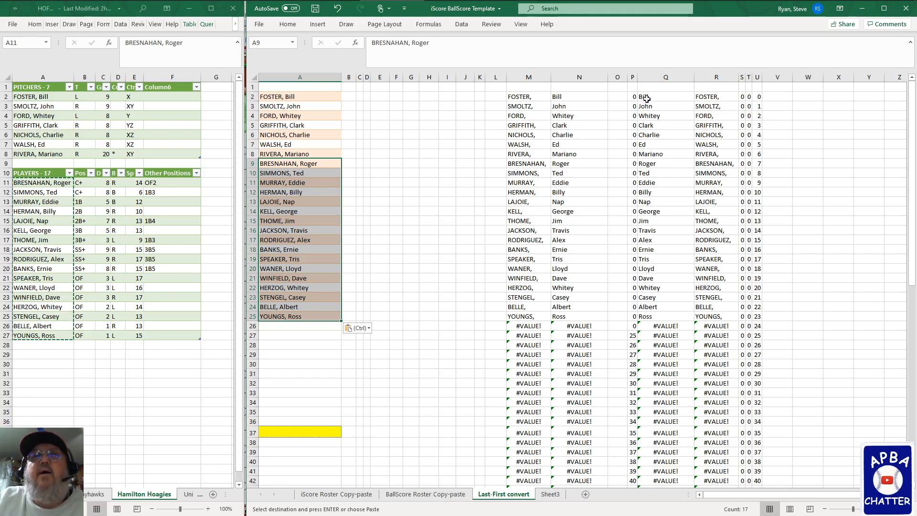
- Copy the split names in Q2:R25 and paste them as values at A1 of the BallScore Roster Copy-paste sheet
left_click_drag(646, 98, 709, 316)
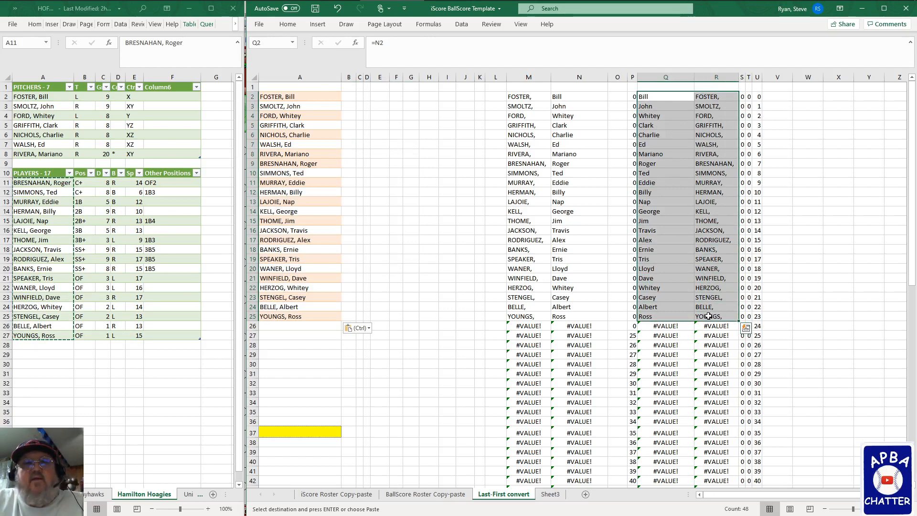
key("ctrl+c")
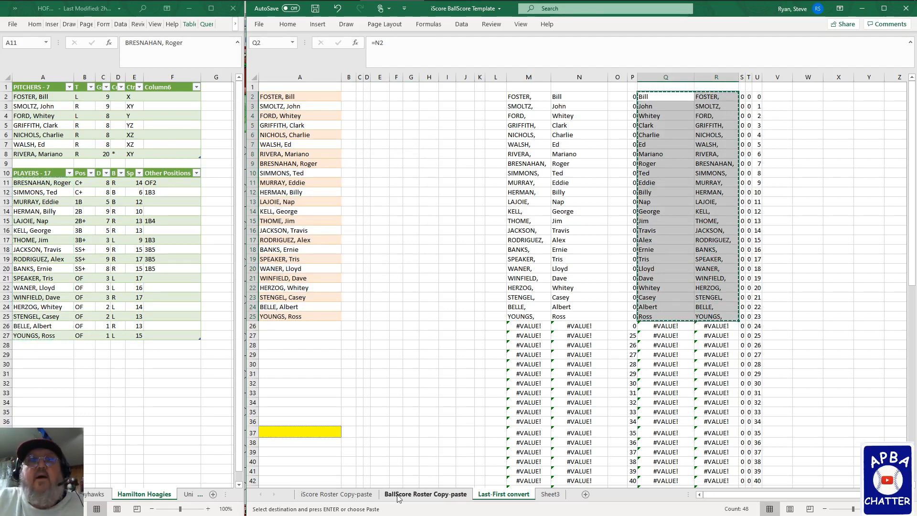
left_click(398, 495)
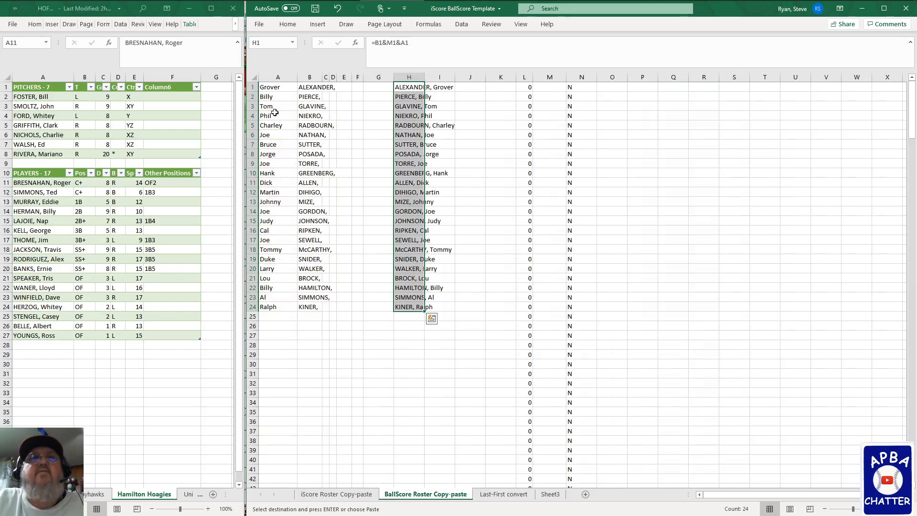
right_click(265, 88)
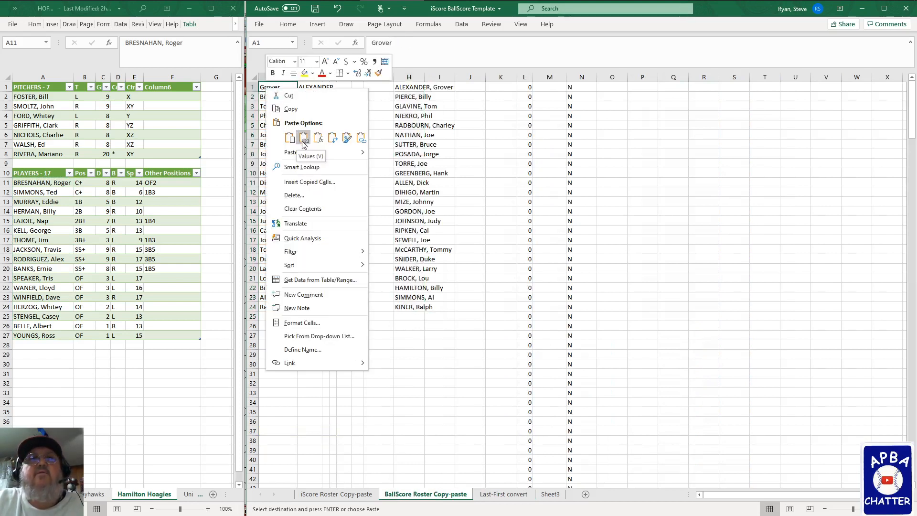
left_click(303, 138)
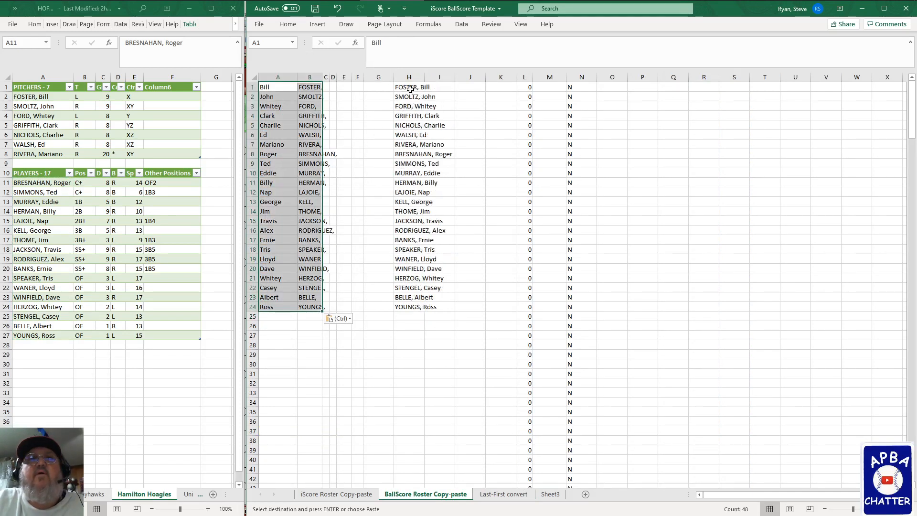
- Replace all text in the JJ Notepad file with the first line Hamilton Hoagies followed by the combined names copied from H1:H24
left_click_drag(410, 89, 405, 308)
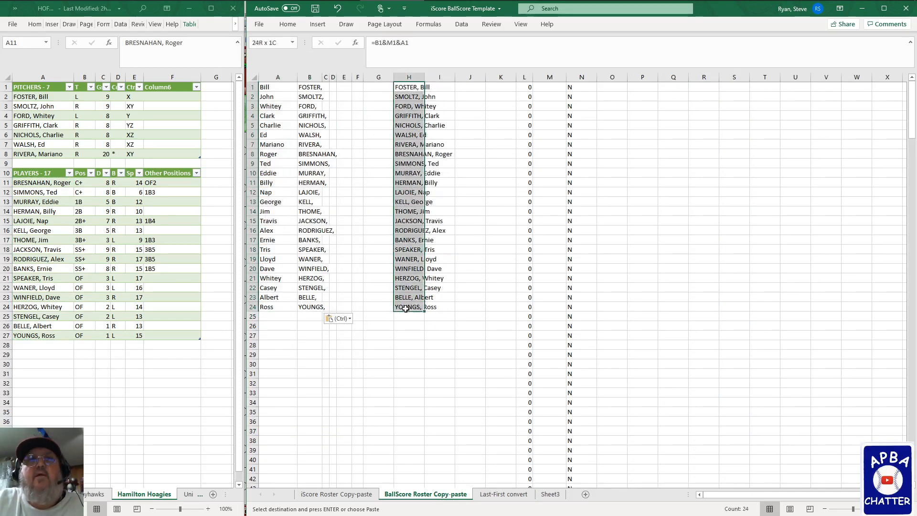
key("ctrl+c")
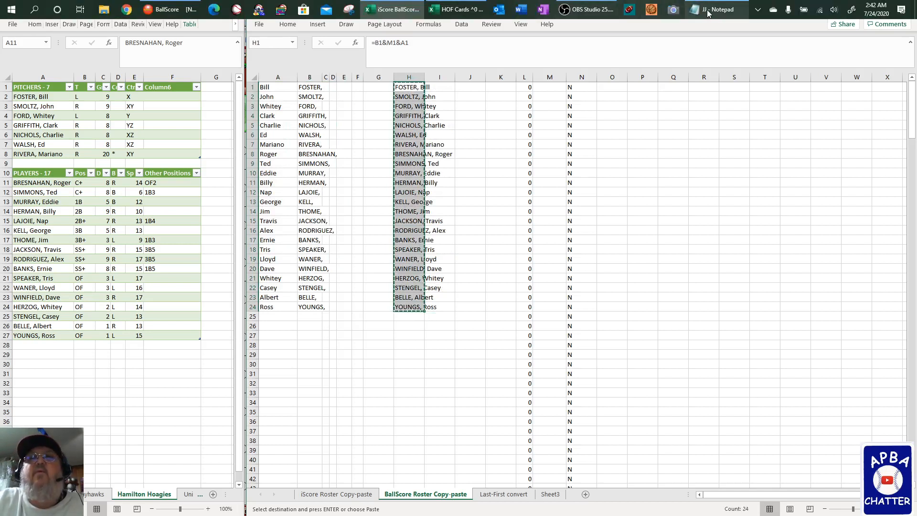
left_click(712, 10)
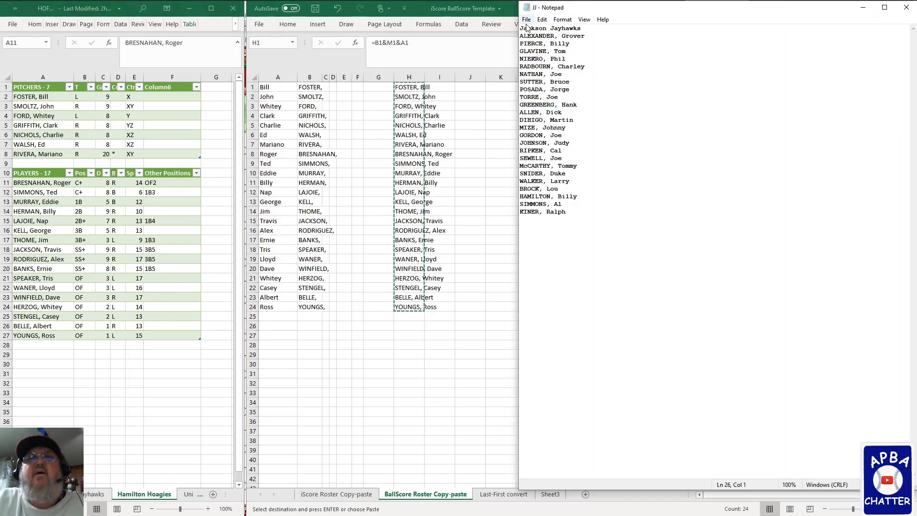
left_click_drag(574, 216, 488, 23)
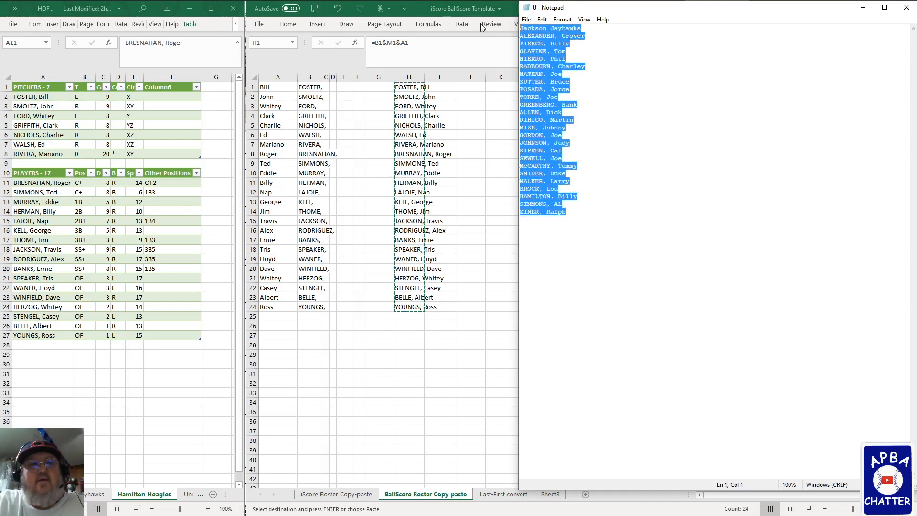
type("Hami")
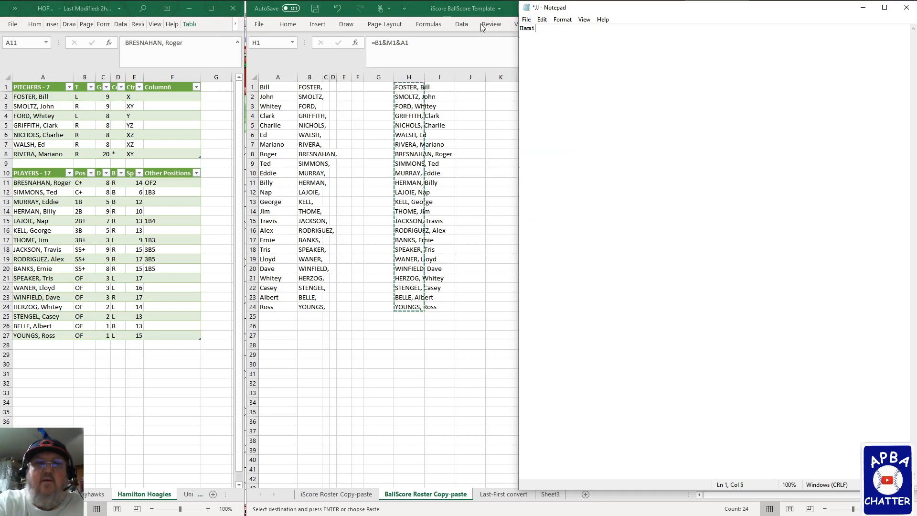
type("lton")
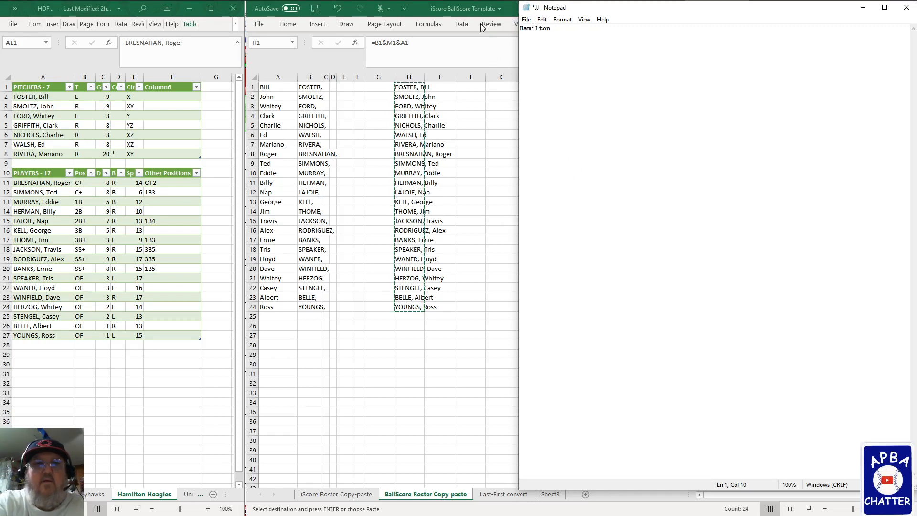
type(" Hoagies")
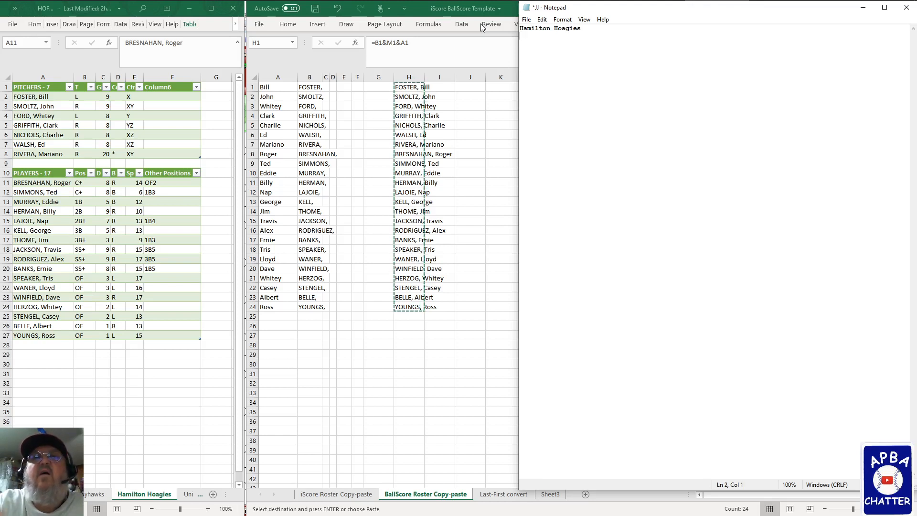
key("ctrl+v")
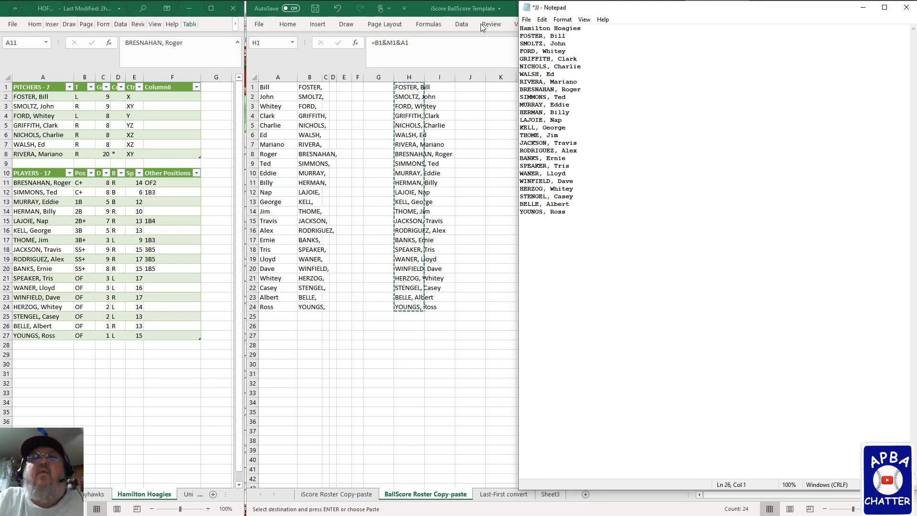
- Save the Notepad text as a new text file named HH in the HOF folder
left_click(528, 23)
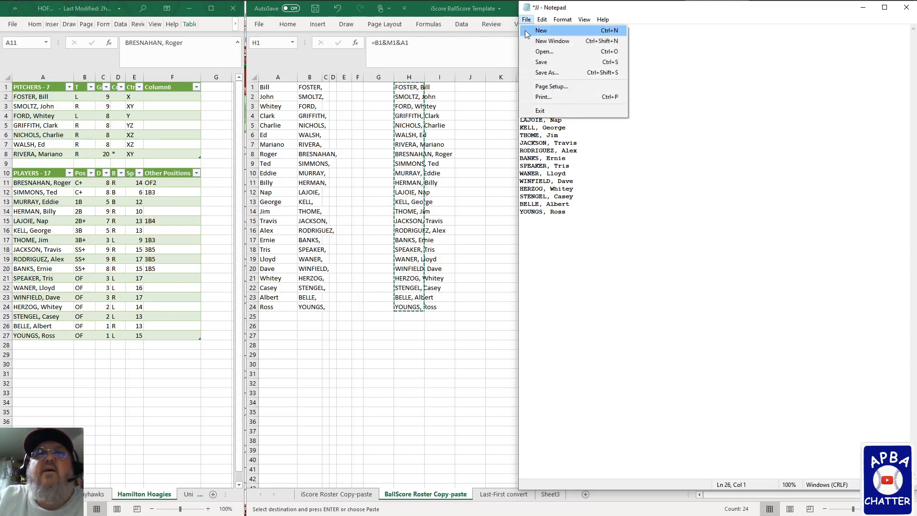
left_click(537, 74)
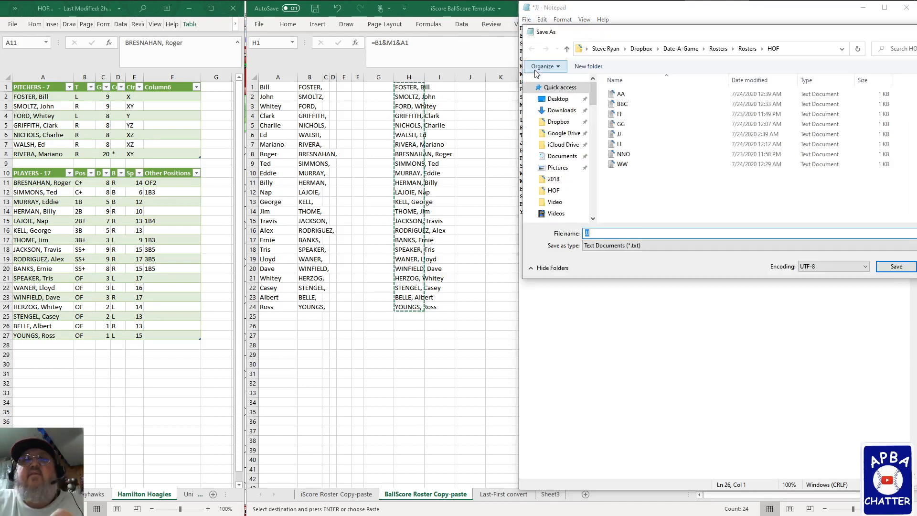
type("H")
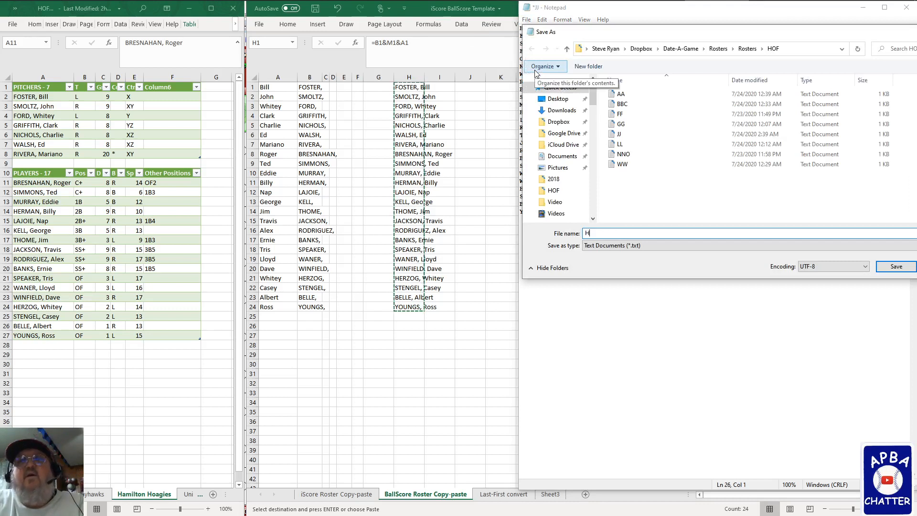
type("H")
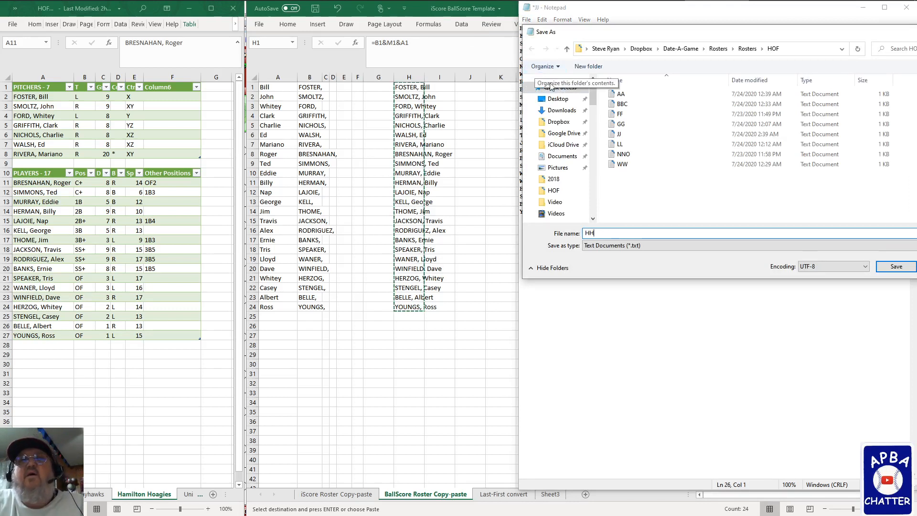
left_click(896, 266)
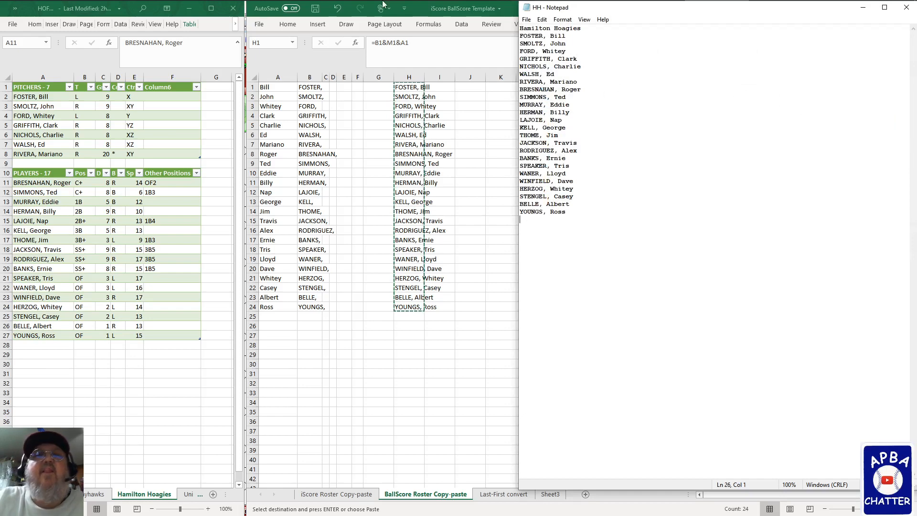
- Switch to BallScore and try to import the roster text file HH from the HOF folder, marking its first line as a team name
mouse_move(383, 1)
left_click(174, 11)
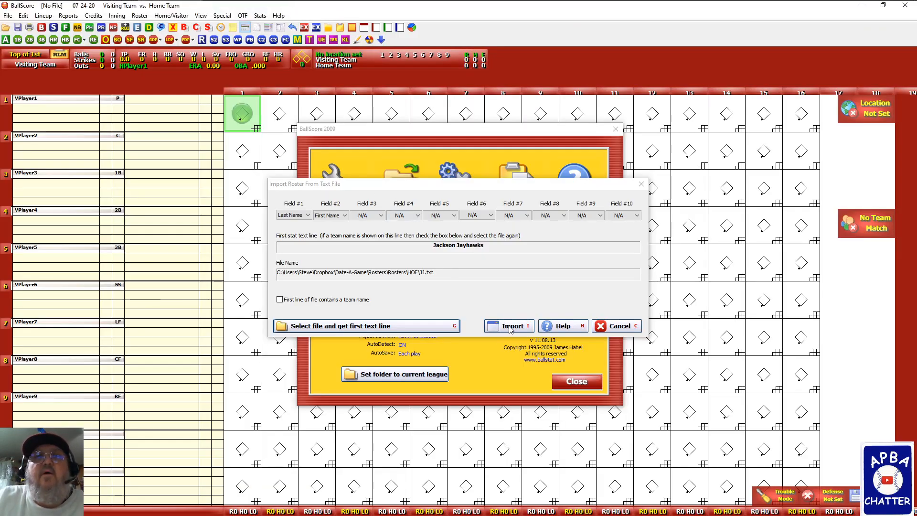
left_click(344, 326)
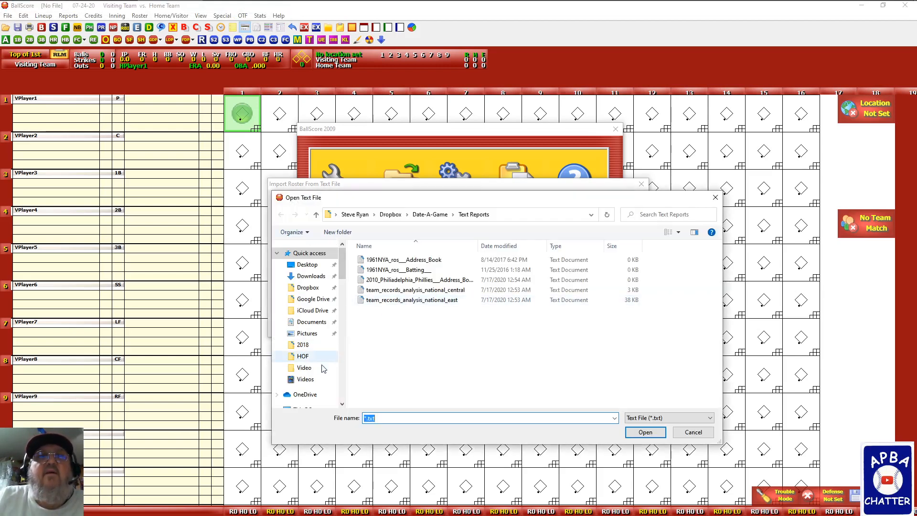
left_click(303, 355)
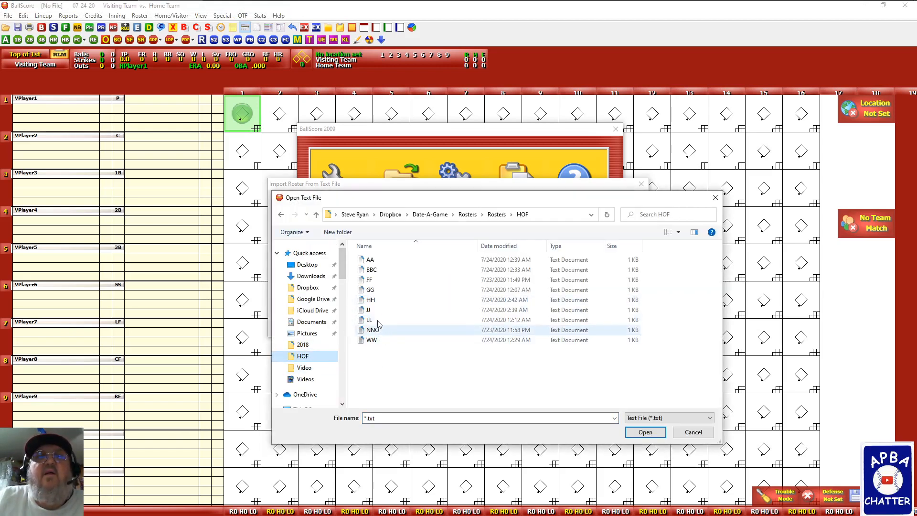
double_click(377, 301)
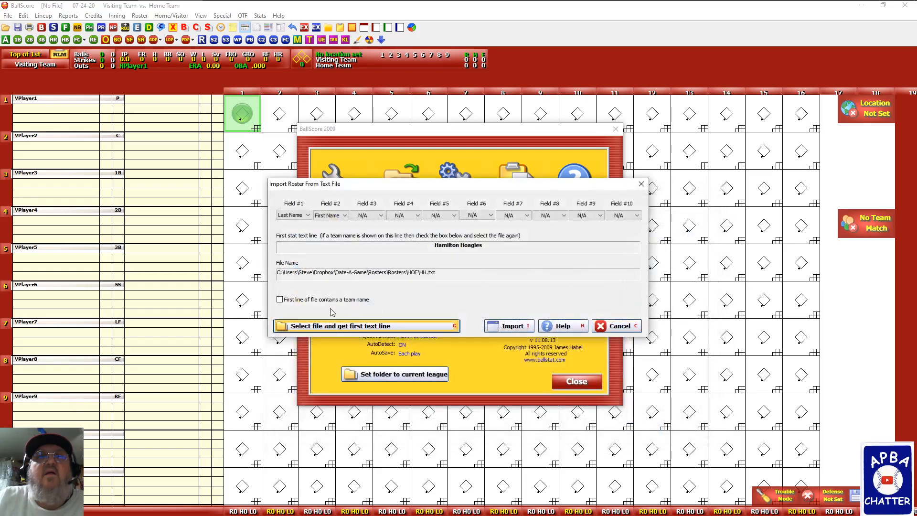
left_click(280, 300)
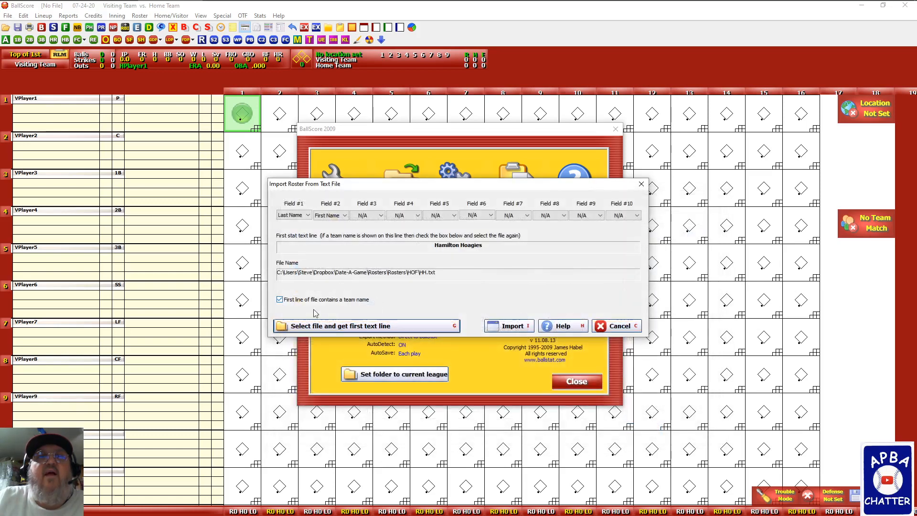
left_click(519, 329)
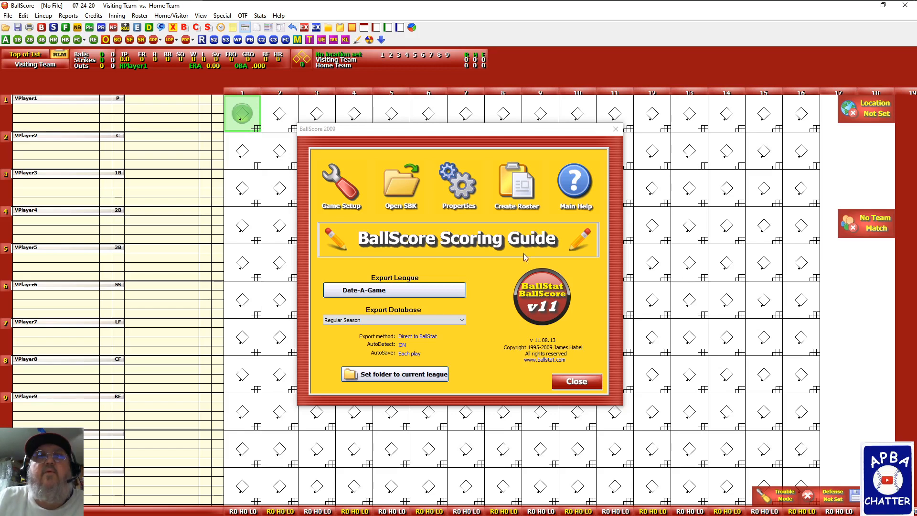
- Create a new roster by importing HH.txt from the HOF folder, with the first line set as the team name
left_click(519, 179)
left_click(518, 179)
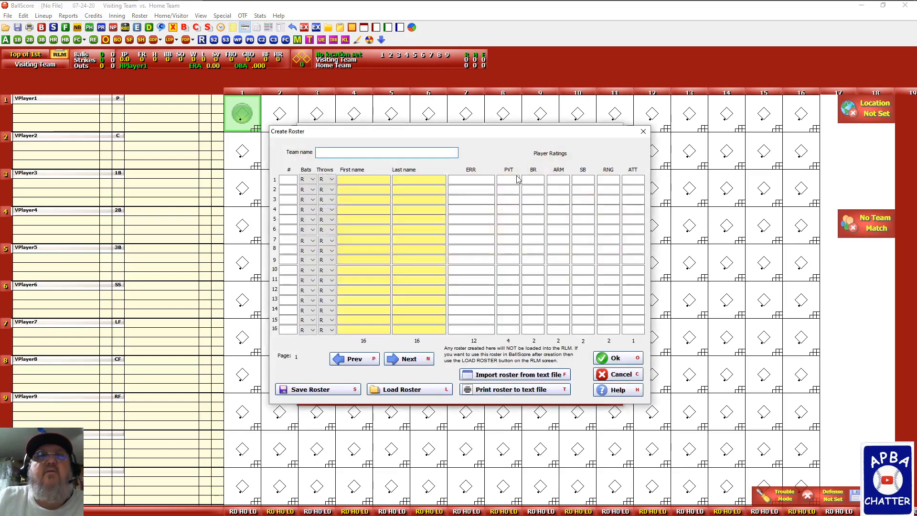
left_click(496, 376)
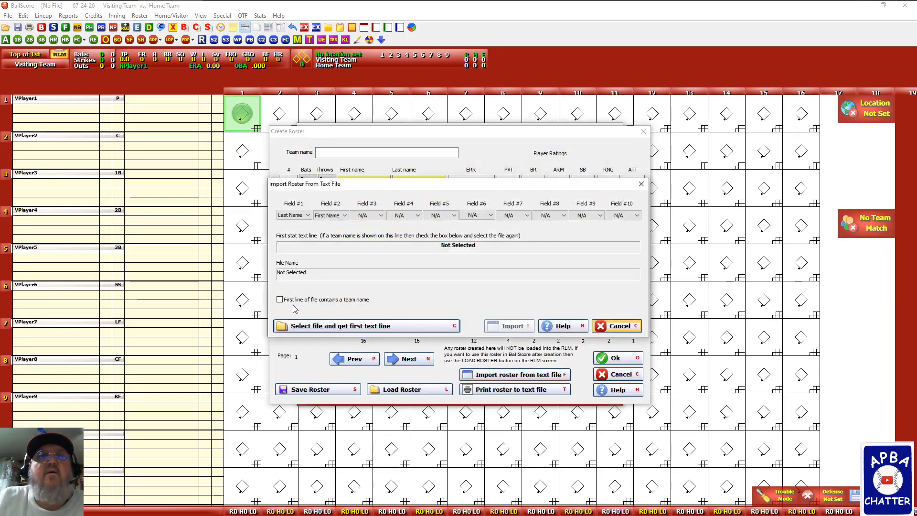
left_click(303, 331)
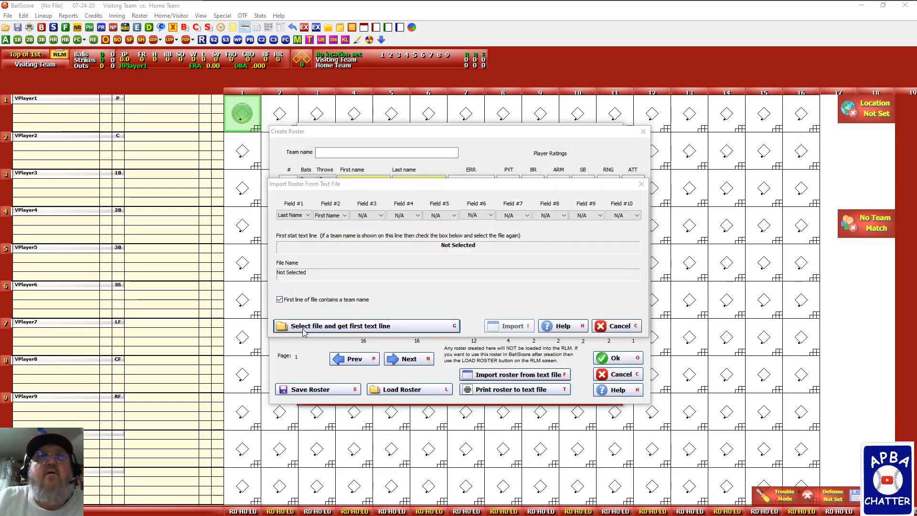
left_click(306, 357)
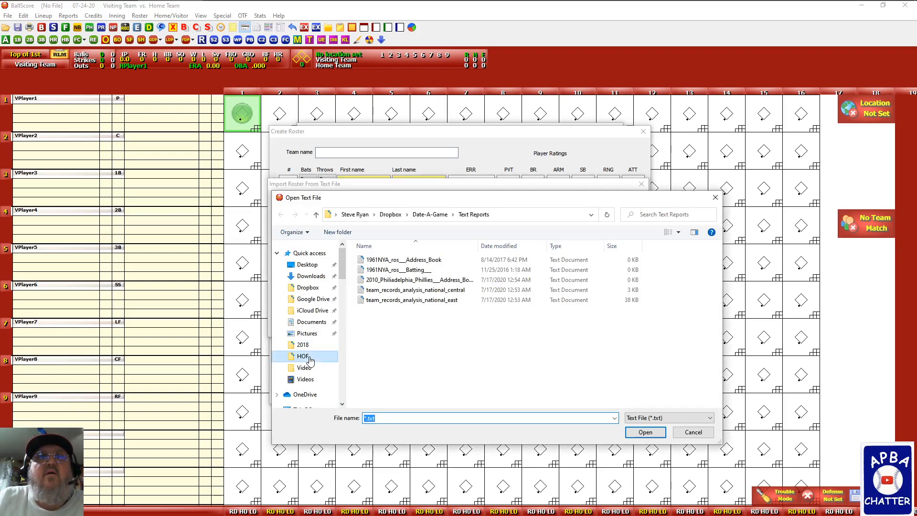
double_click(371, 300)
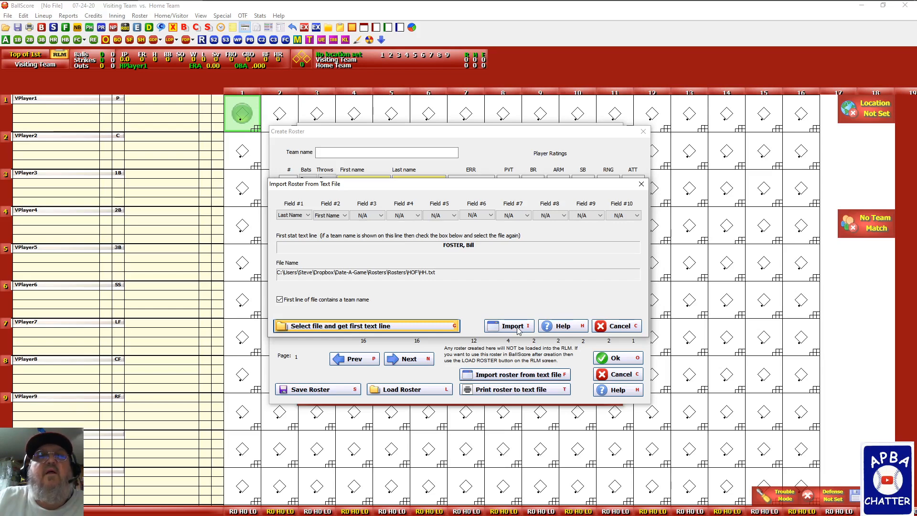
left_click(513, 327)
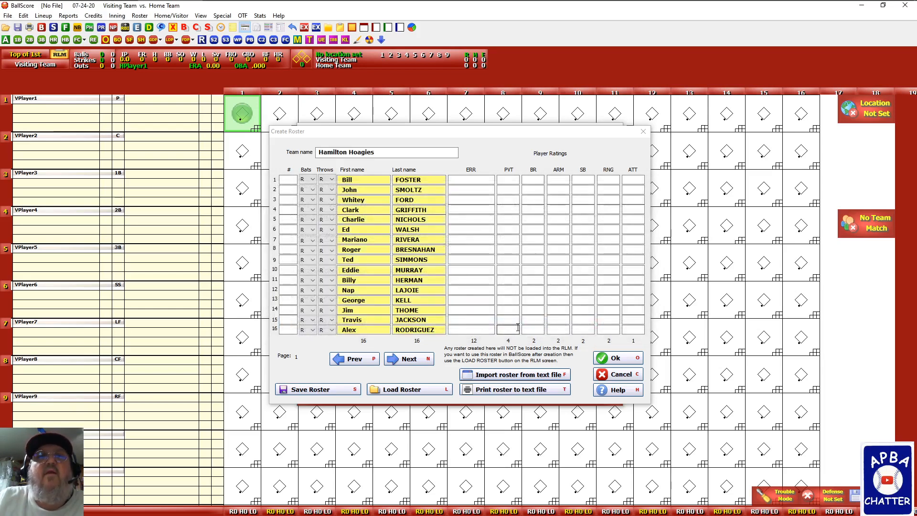
- Close the Hamilton Hoagies roster, saving it as roster file HH in the HOF folder
left_click(624, 362)
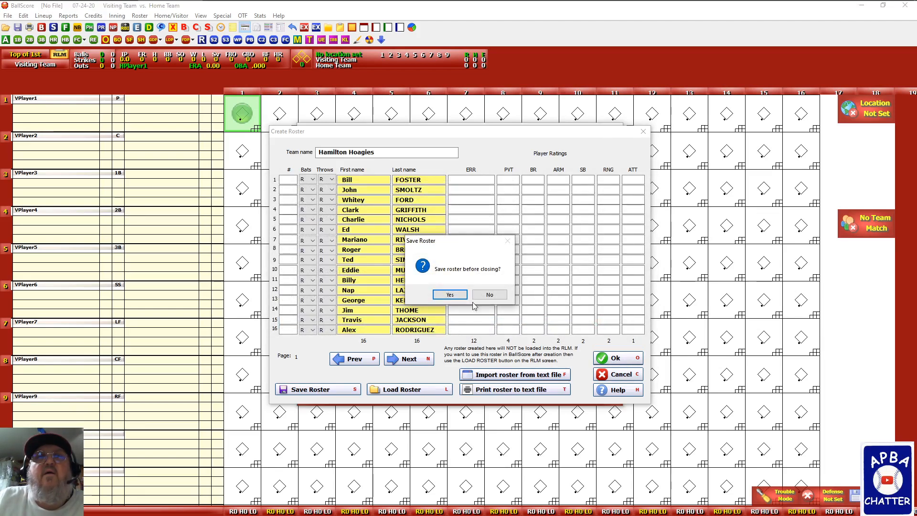
left_click(450, 294)
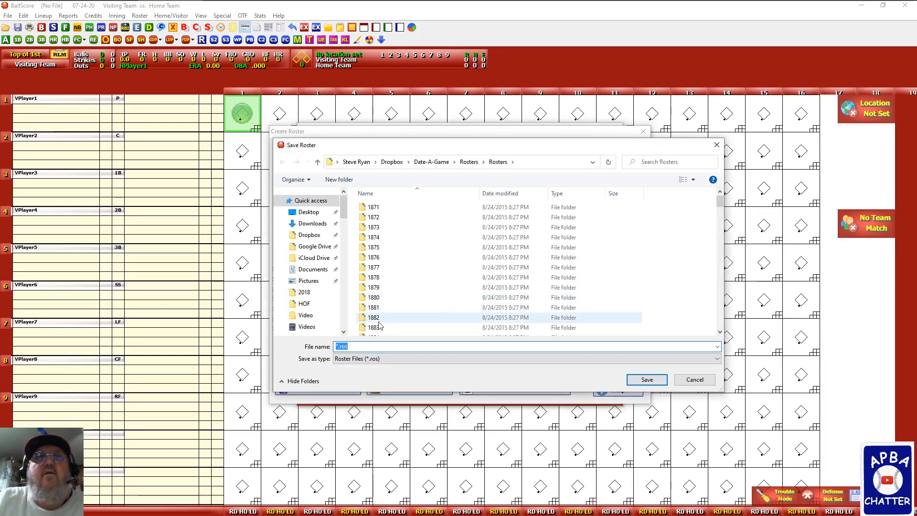
left_click(306, 306)
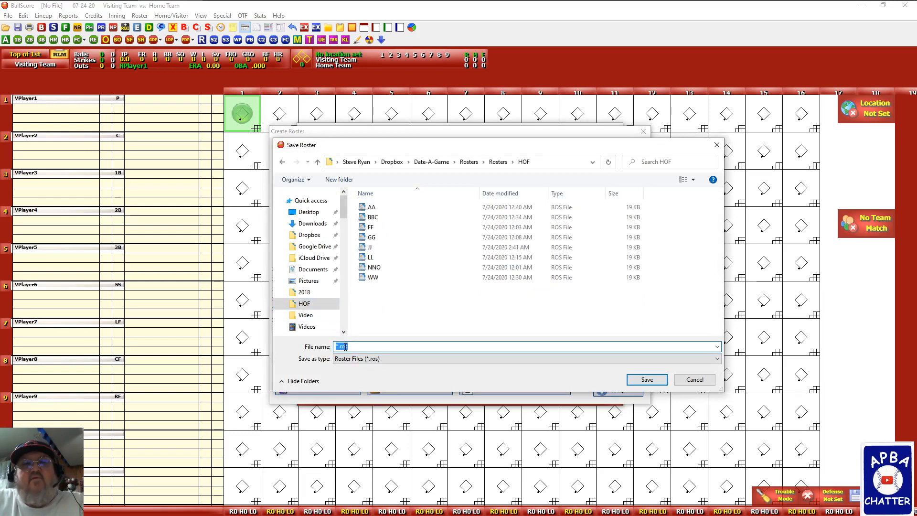
type("HH")
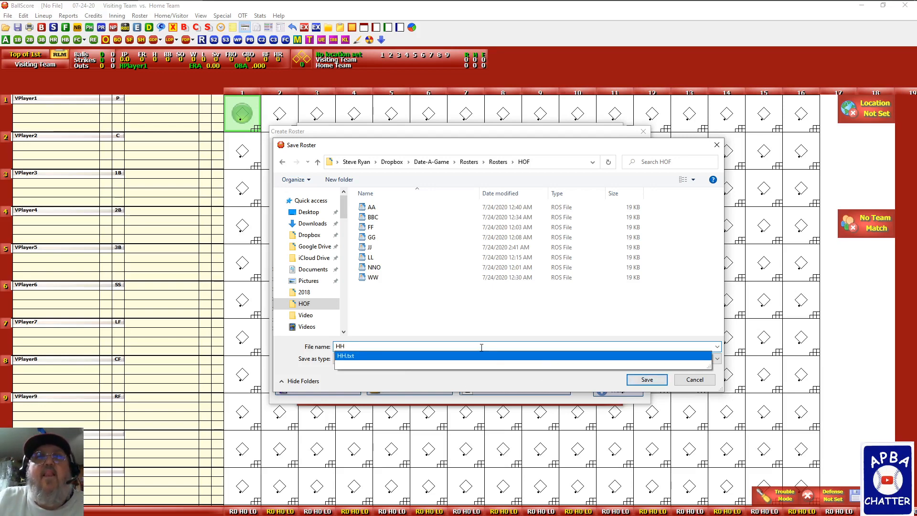
left_click(635, 380)
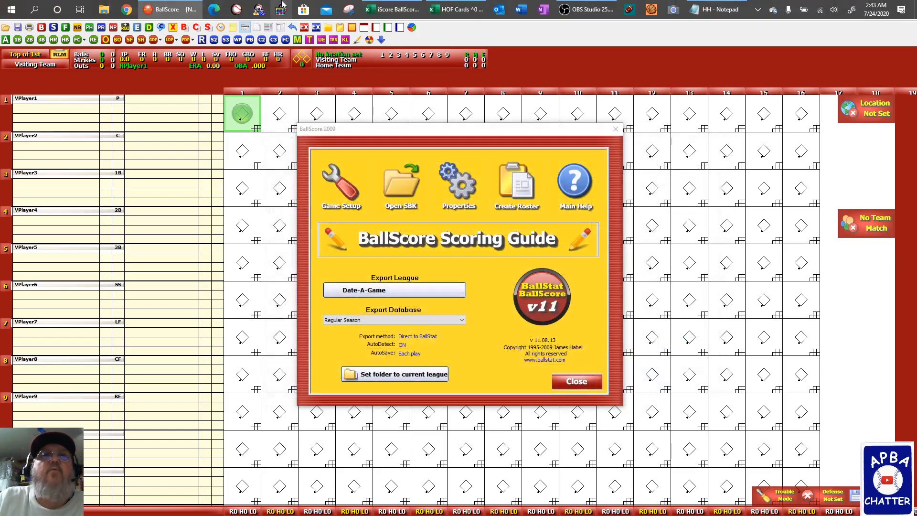
- Switch back to the template and HOF Cards workbooks in Excel and open the Union Undertakers sheet
left_click(401, 10)
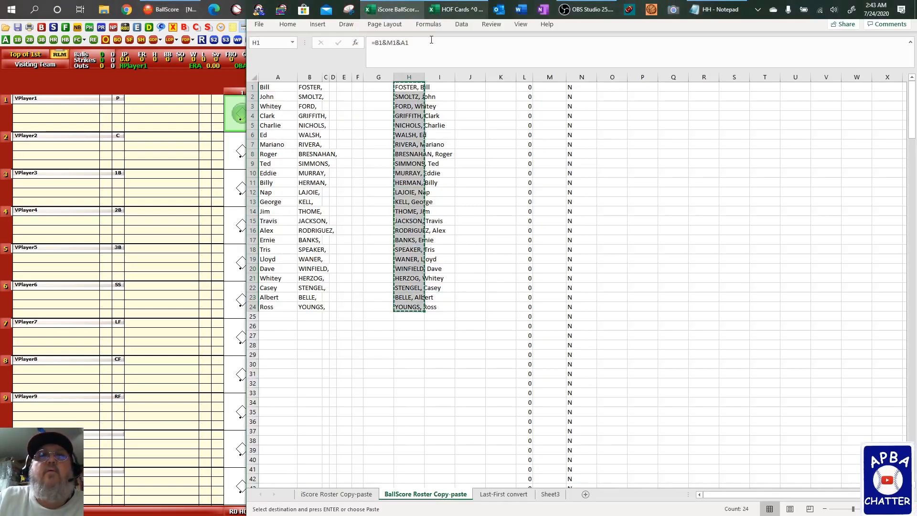
left_click(468, 9)
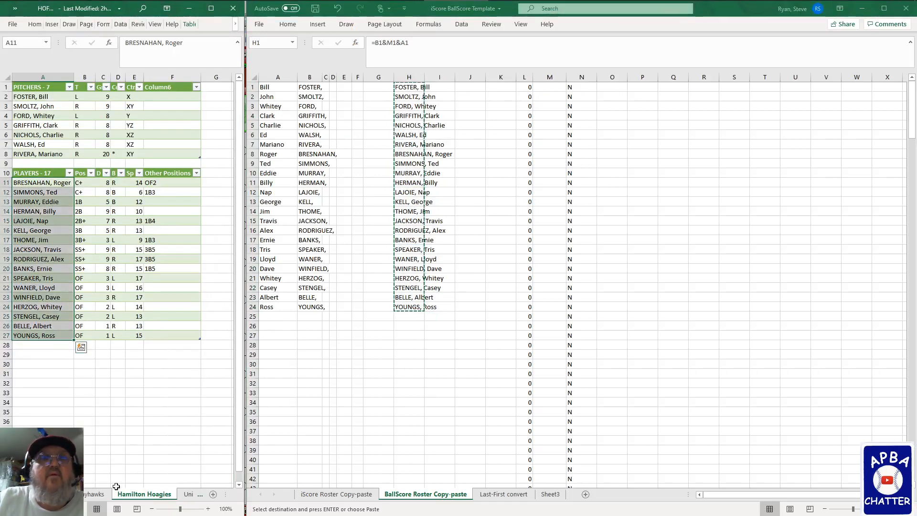
left_click(27, 494)
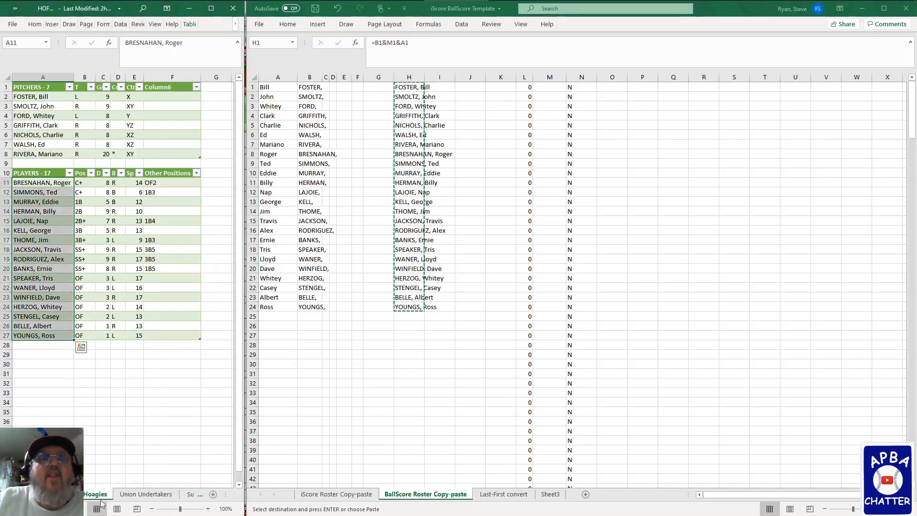
left_click(143, 494)
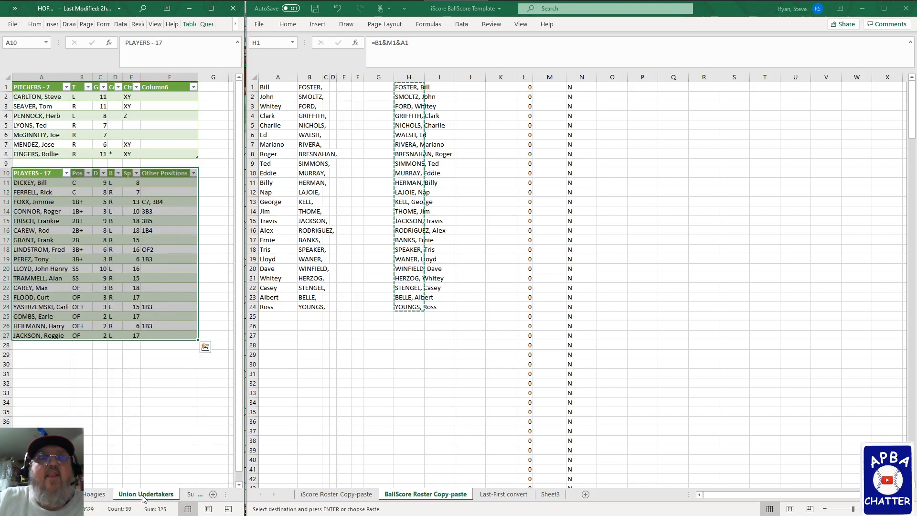
- Clear the old first and last names from A1:B24 of the BallScore Roster Copy-paste sheet
left_click(507, 500)
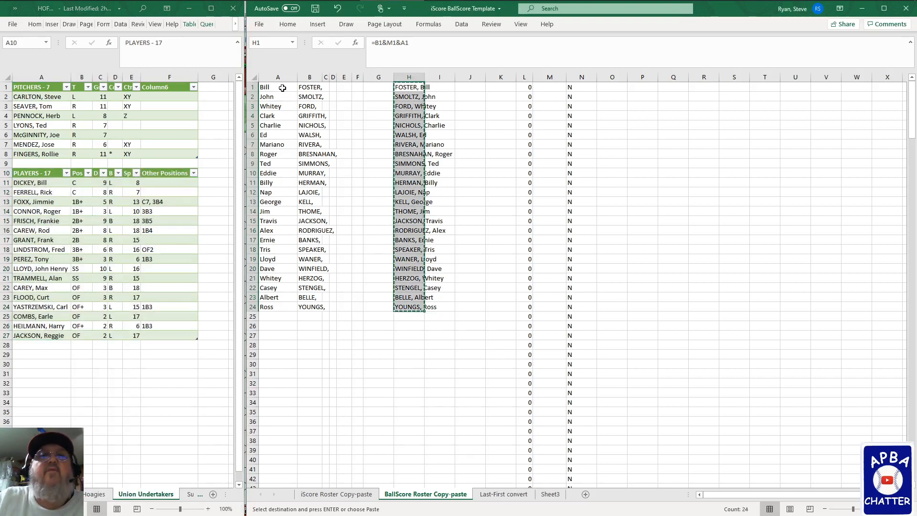
left_click_drag(282, 88, 318, 308)
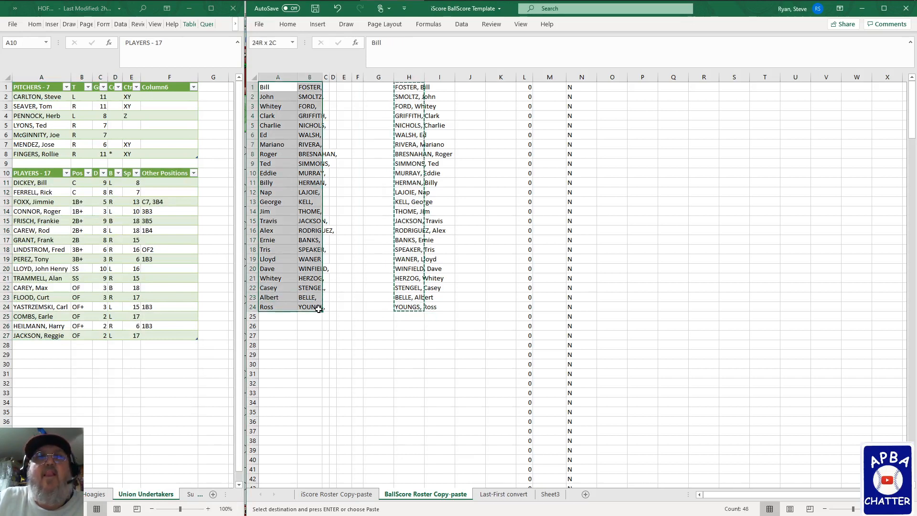
key("Delete")
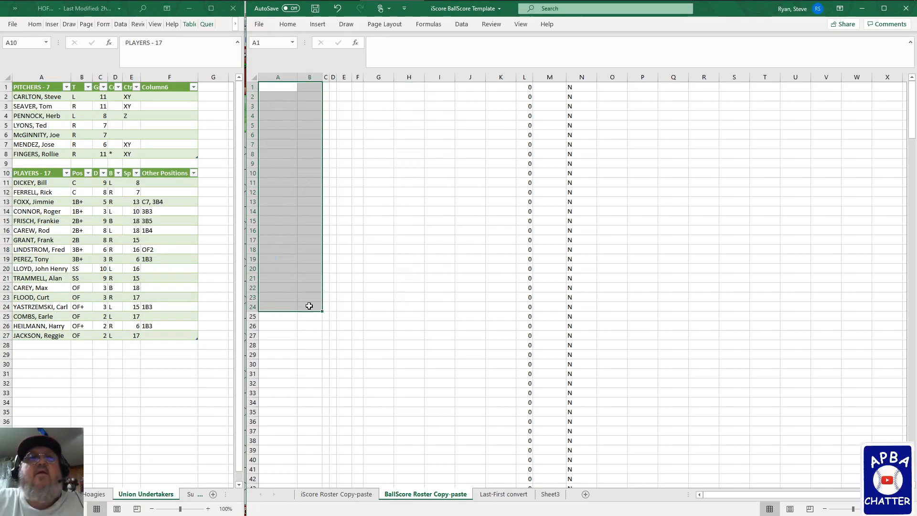
- Try pasting the Union Undertakers pitcher names from A2:A8 at A1 of the BallScore Roster Copy-paste sheet, and undo the paste
left_click(42, 102)
left_click_drag(38, 98, 32, 150)
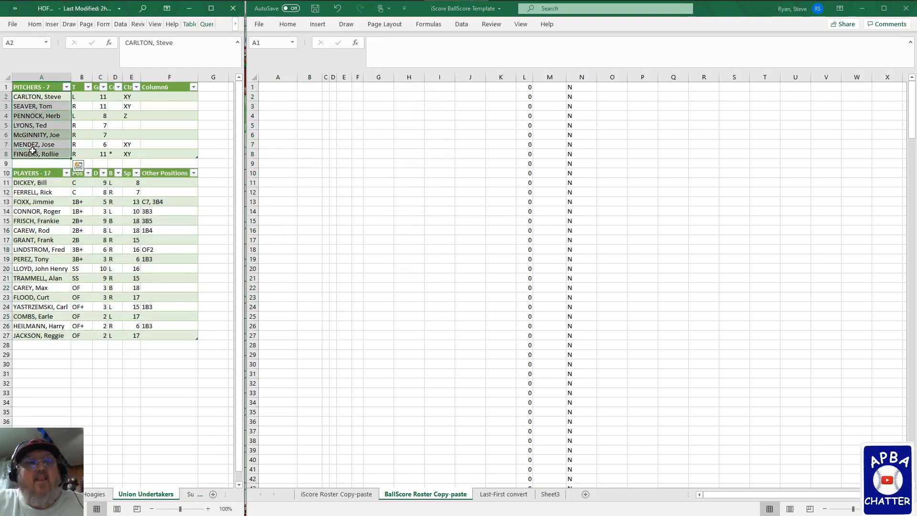
key("ctrl+c")
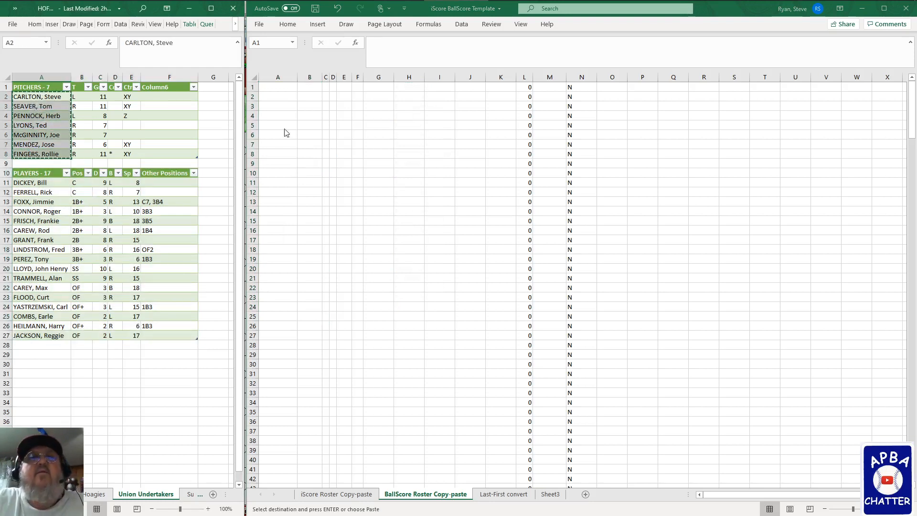
left_click(279, 87)
left_click(278, 88)
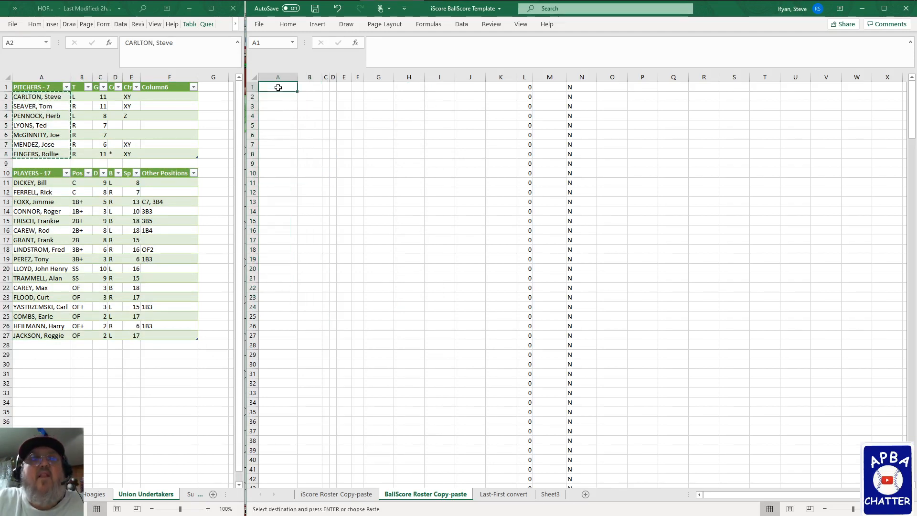
key("ctrl+v")
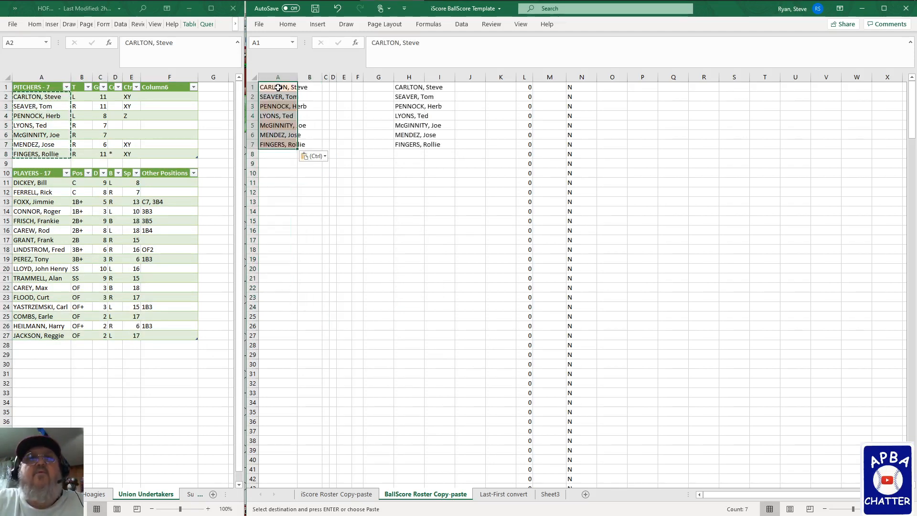
left_click(337, 8)
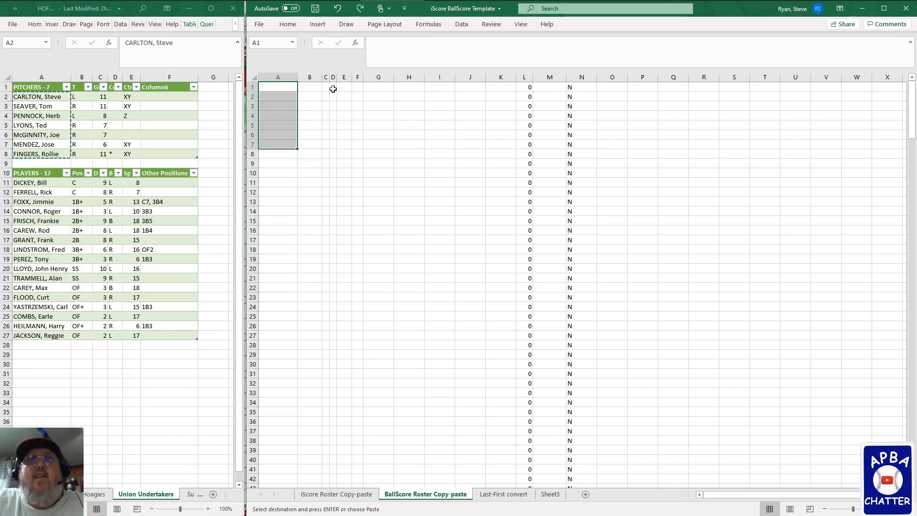
- Clear the Hamilton Hoagies names from A2:A25 of the Last-First convert sheet
left_click(503, 494)
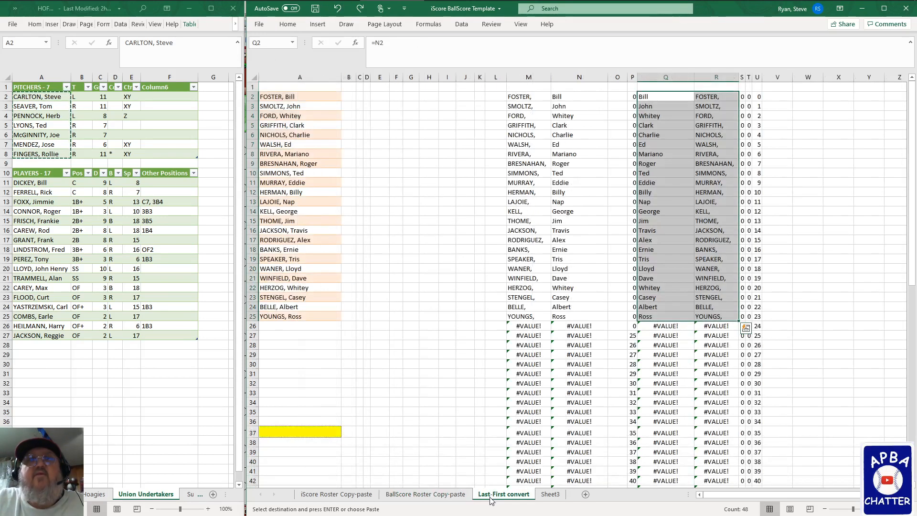
left_click(298, 98)
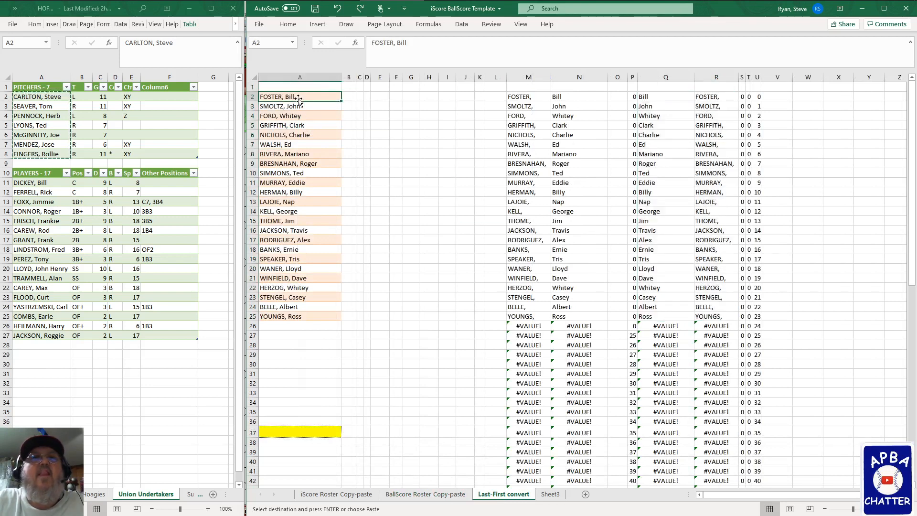
left_click_drag(297, 97, 279, 315)
key("Delete")
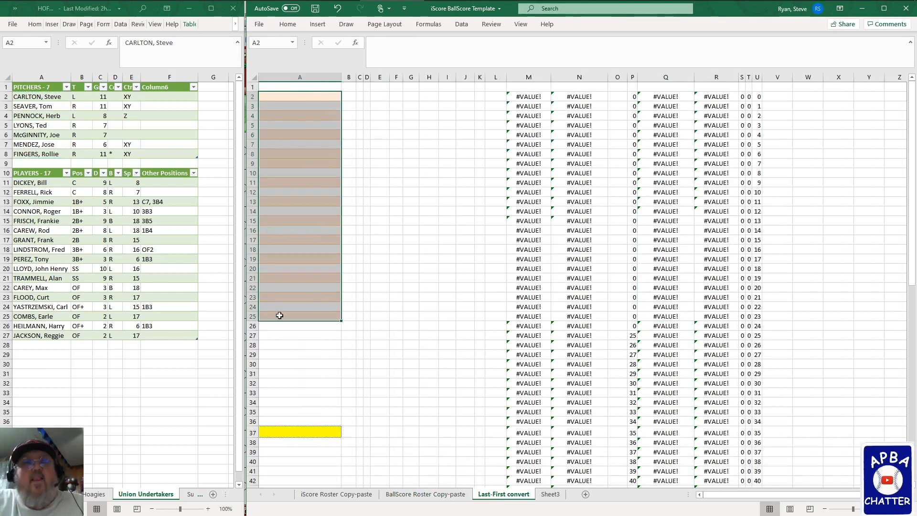
- Copy the Union Undertakers pitcher names from A2:A8 into the Last-First convert sheet starting at A2
left_click(295, 96)
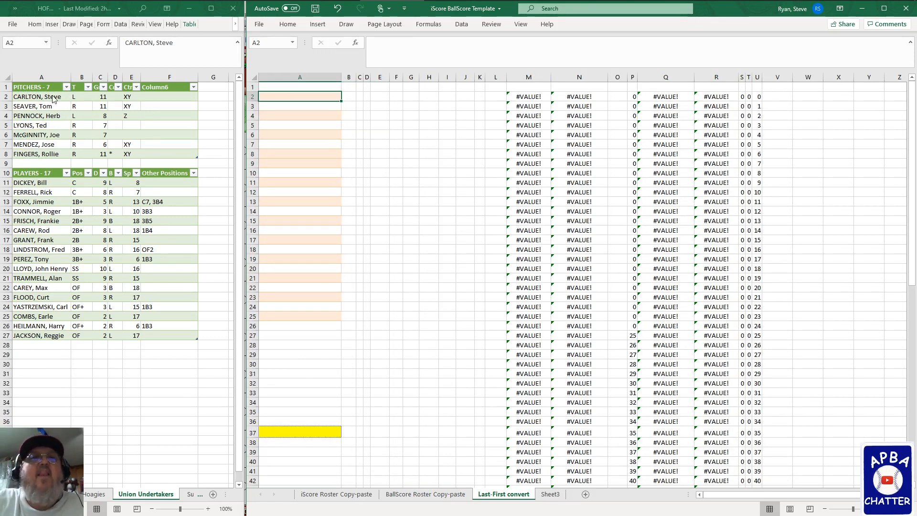
left_click(49, 95)
key("ctrl+shift+Down")
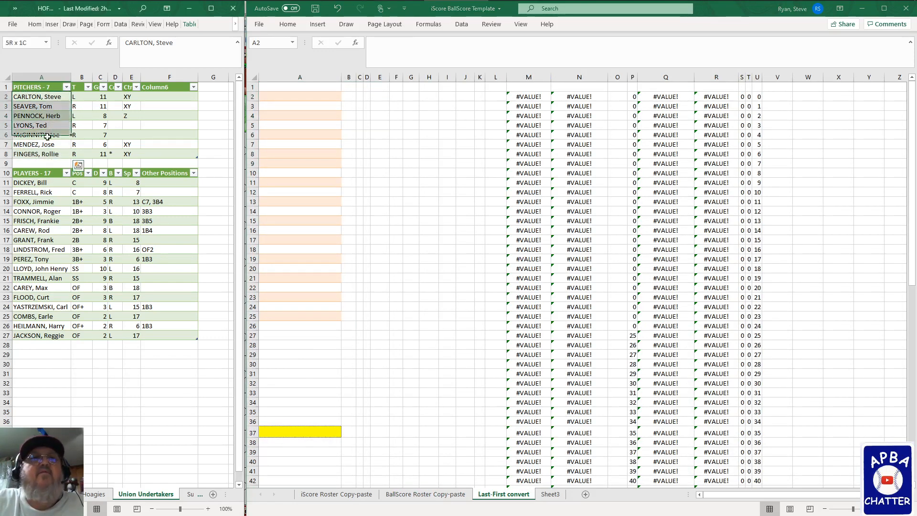
key("ctrl+c")
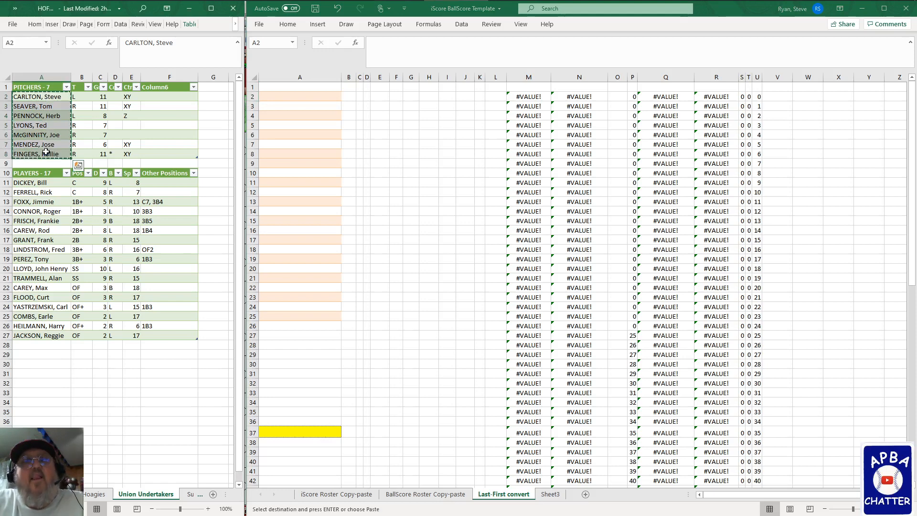
left_click(271, 101)
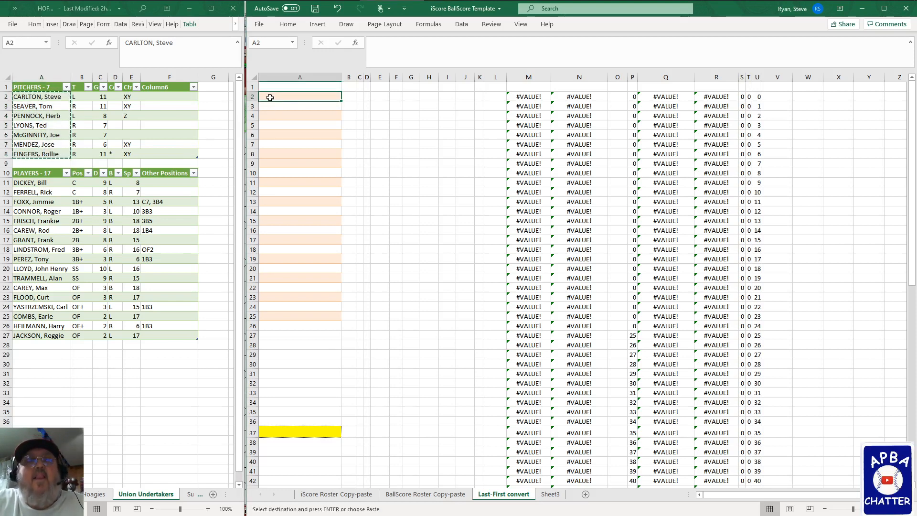
key("ctrl+v")
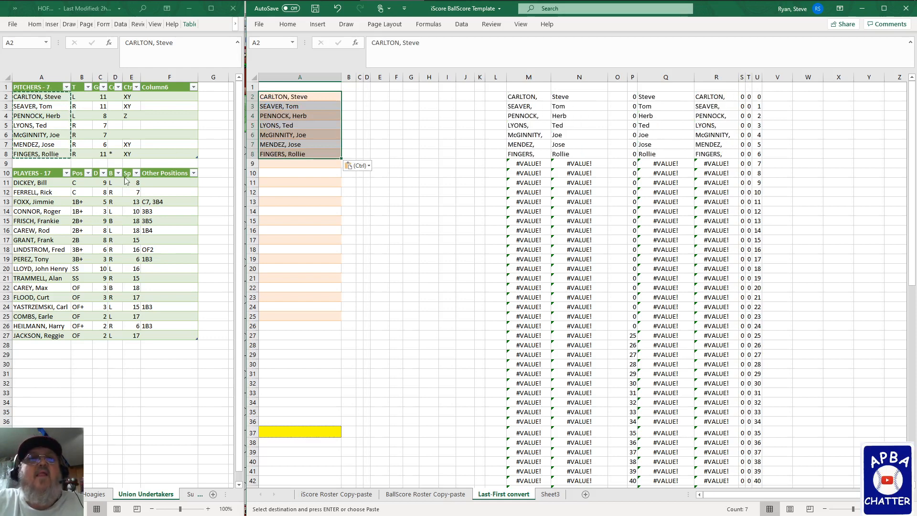
- Copy the Union Undertakers player names from A11:A27 into the Last-First convert sheet starting at A9, below the pitchers
left_click_drag(46, 183, 40, 331)
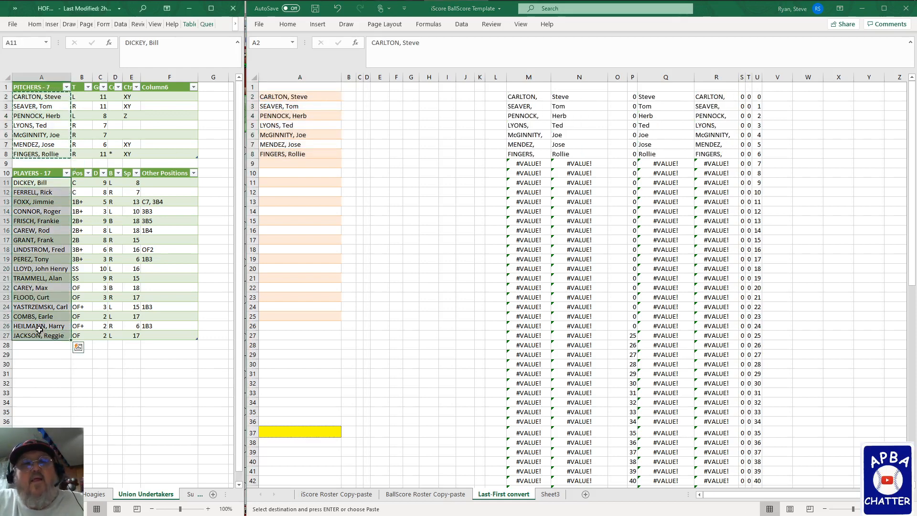
key("ctrl+c")
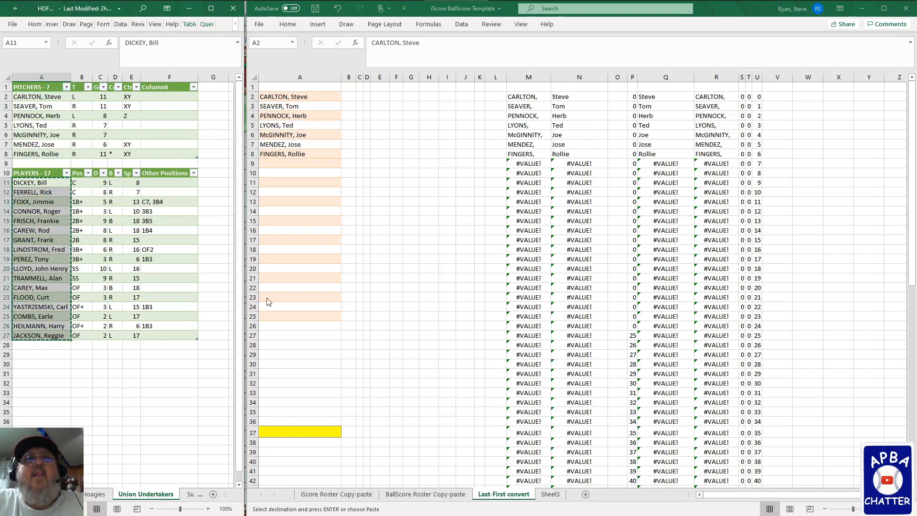
left_click(272, 164)
left_click(272, 163)
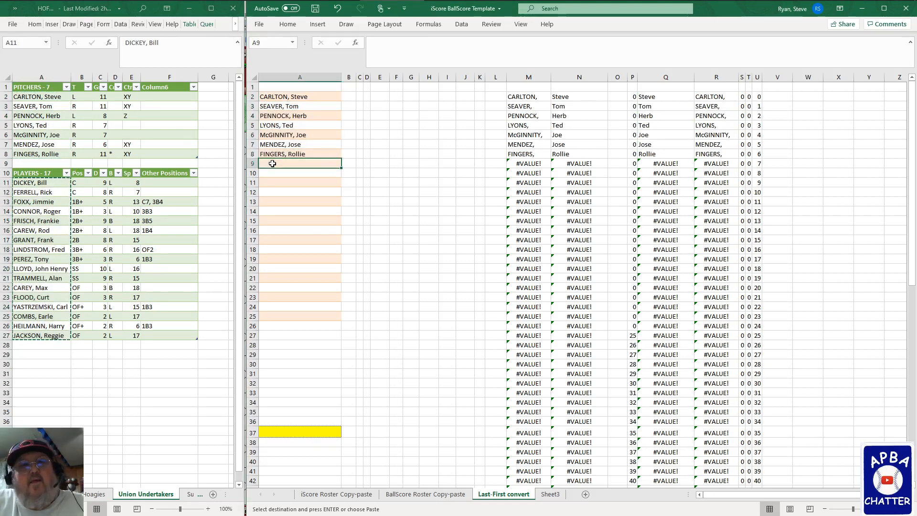
key("ctrl+v")
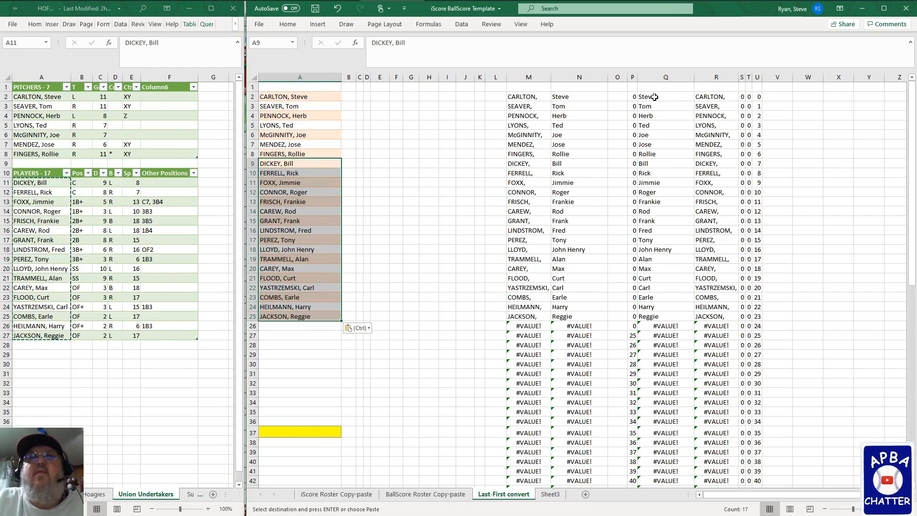
- Copy the split first and last names from Q2:R25 and paste them as values at A1 of the BallScore Roster Copy-paste sheet
left_click_drag(654, 98, 716, 312)
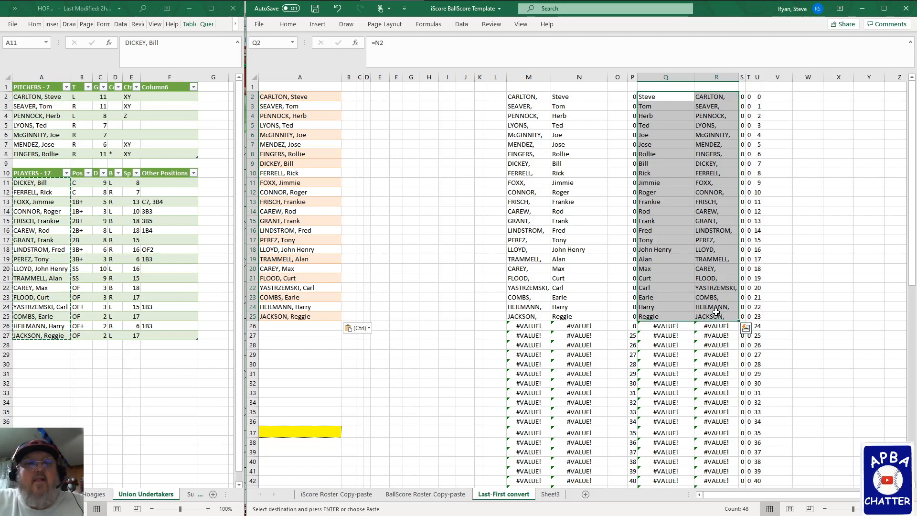
key("ctrl+c")
left_click(746, 328)
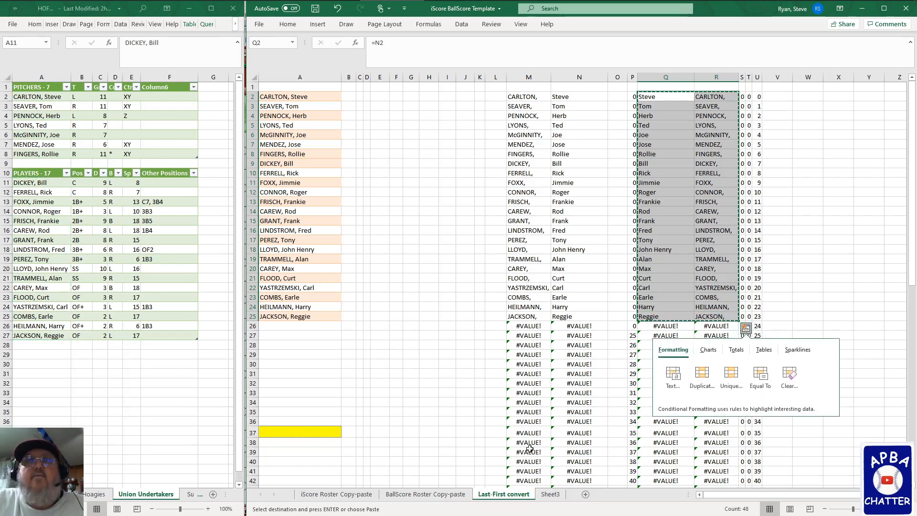
left_click(424, 493)
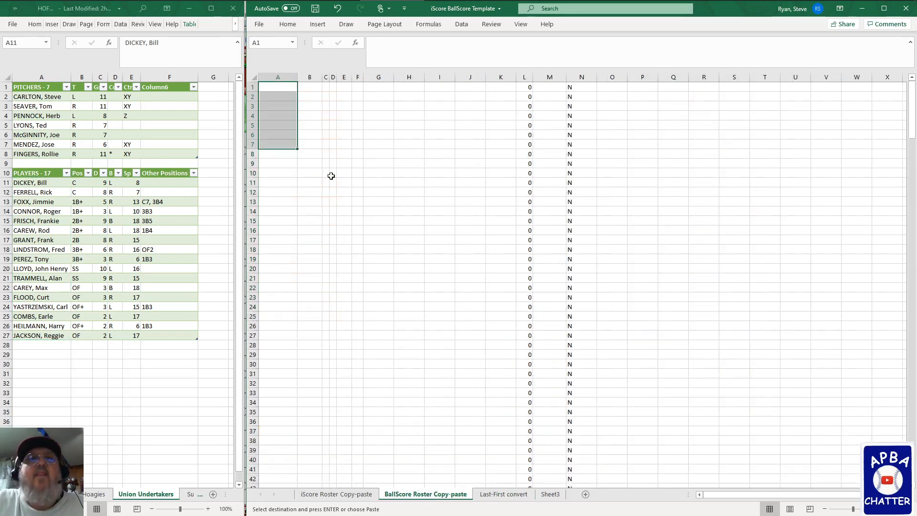
left_click(273, 89)
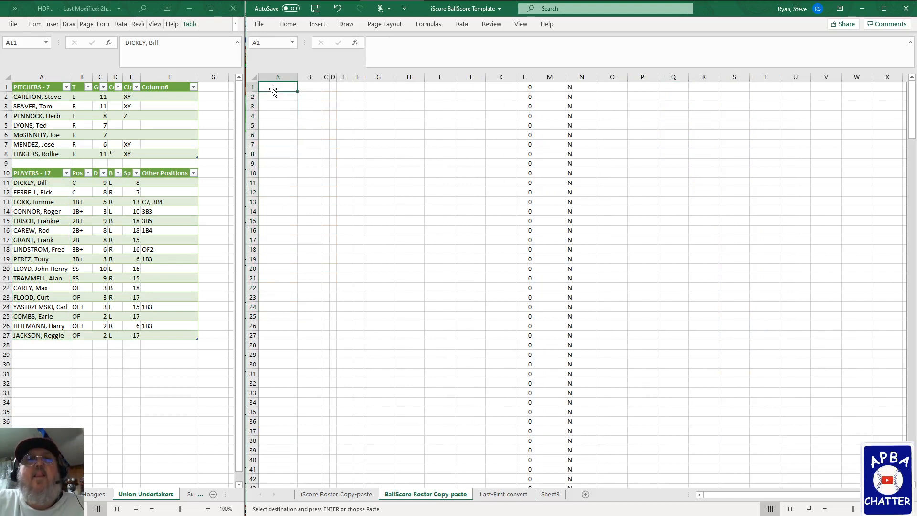
key("ctrl+v")
key("ctrl")
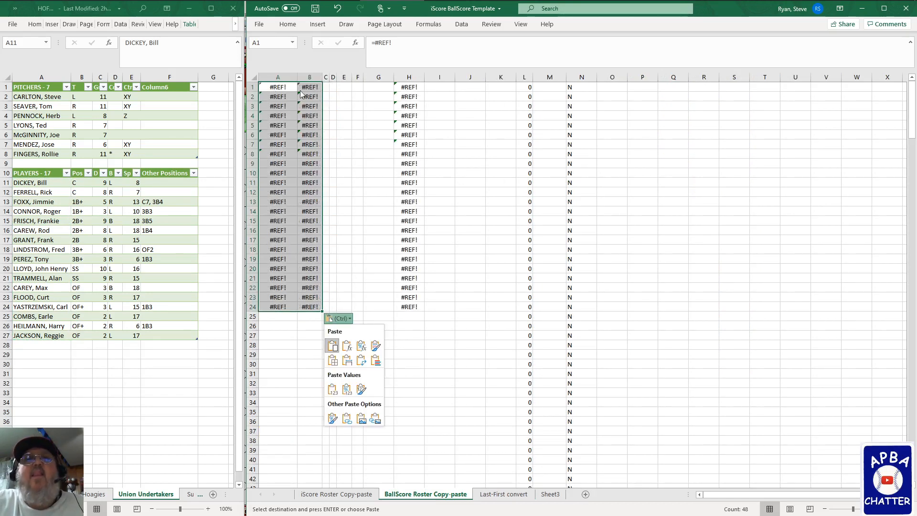
right_click(282, 89)
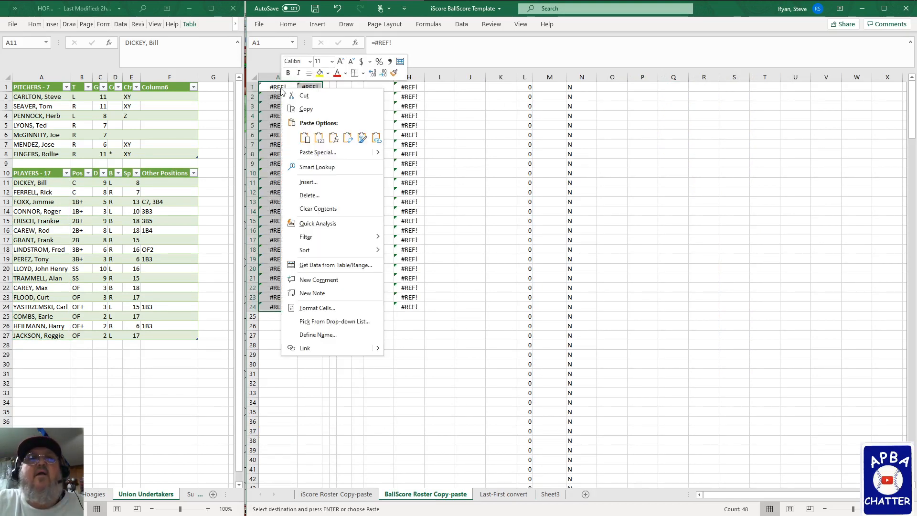
left_click(319, 138)
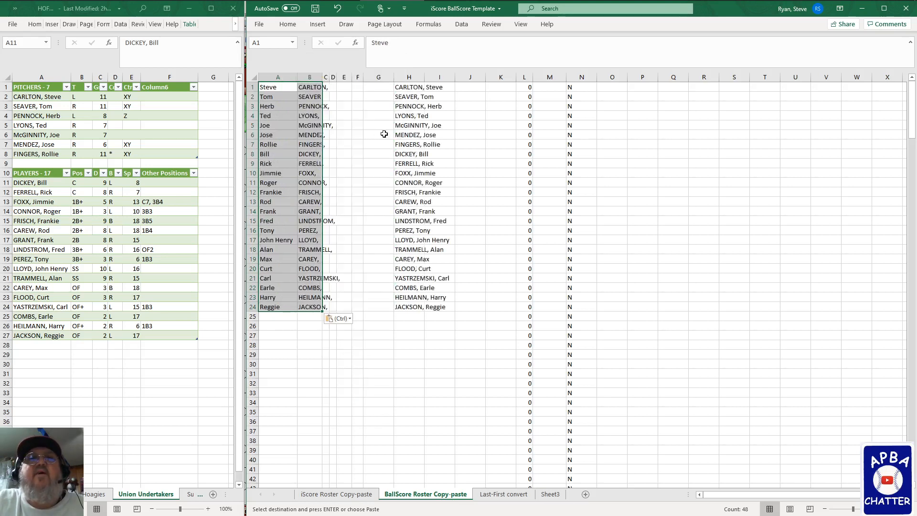
- Replace the old roster in the HH Notepad file with the heading "Union Undertakers" and the combined names copied from H1:H24
left_click_drag(411, 87, 416, 306)
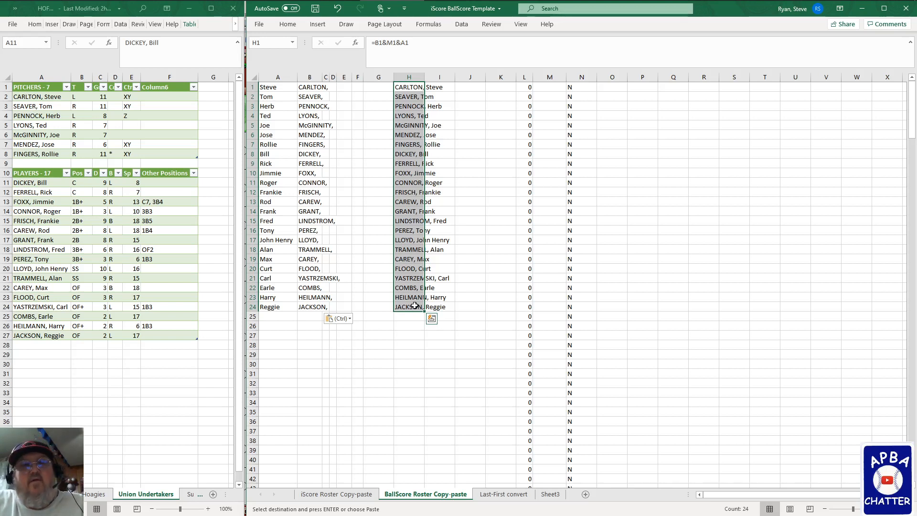
key("ctrl+c")
mouse_move(415, 5)
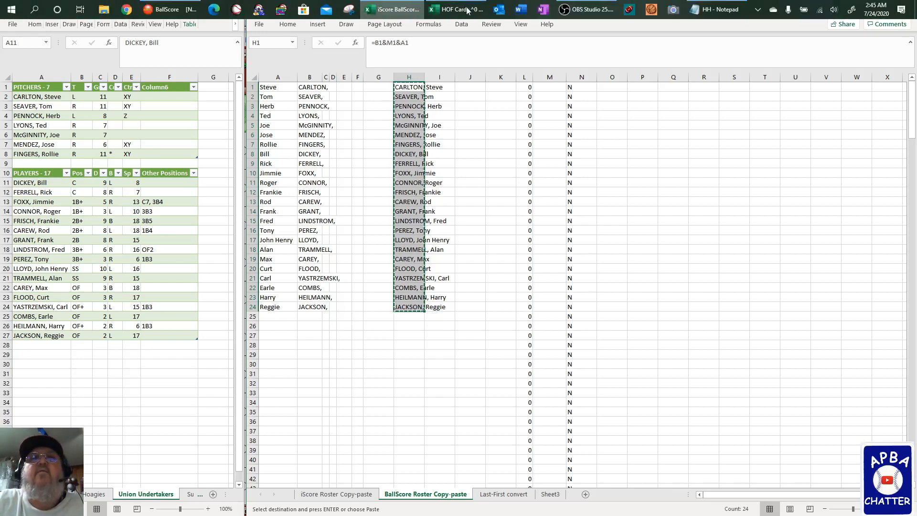
left_click(709, 13)
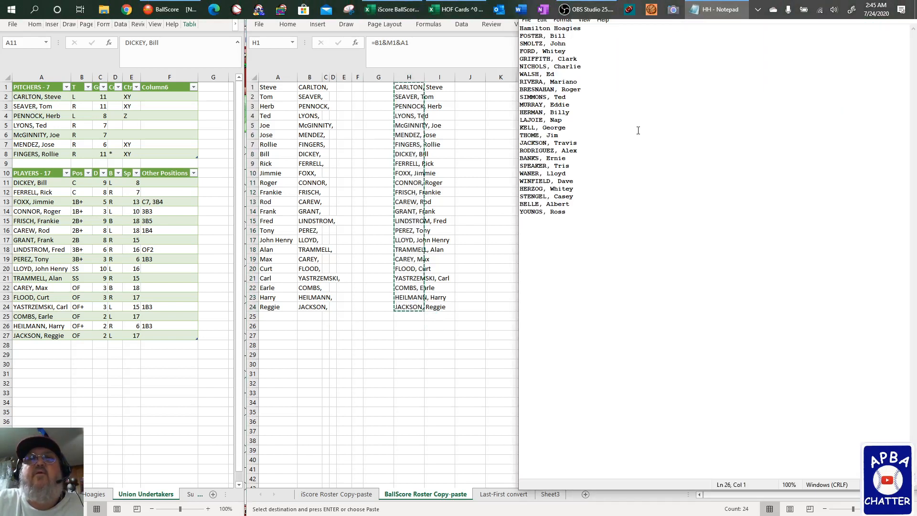
left_click_drag(576, 216, 496, 10)
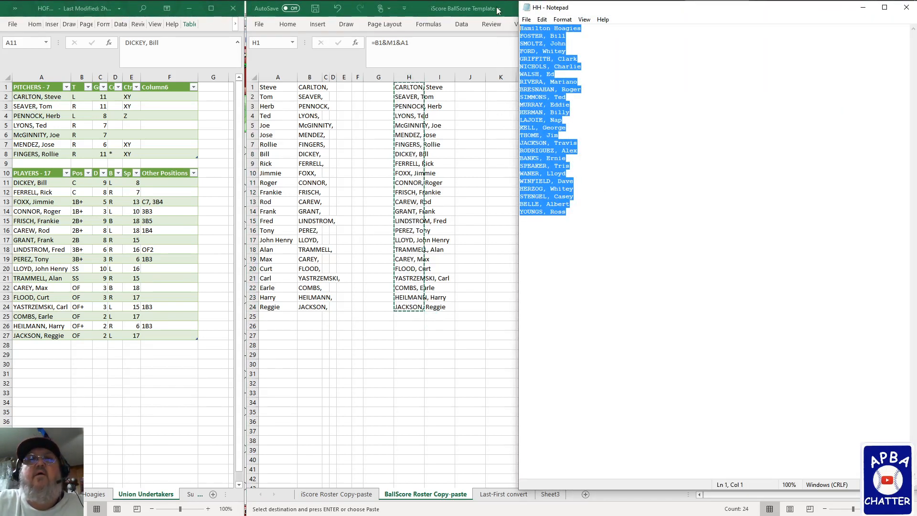
type("Union Undertakers")
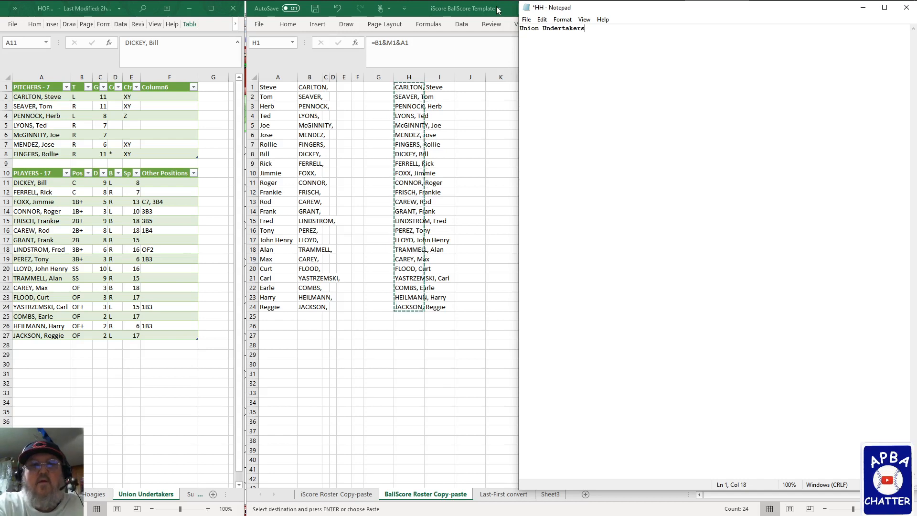
key("ctrl+v")
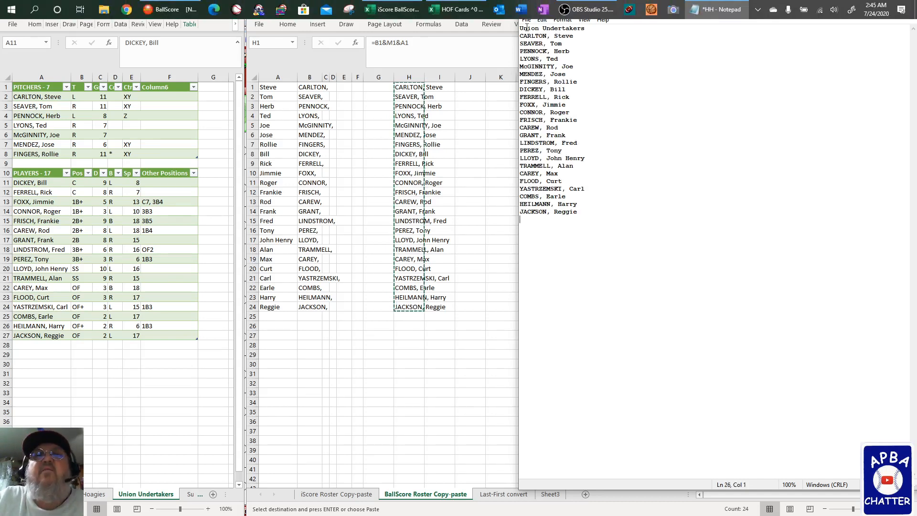
- Save the text file under the new name UU in the HOF folder
left_click(526, 20)
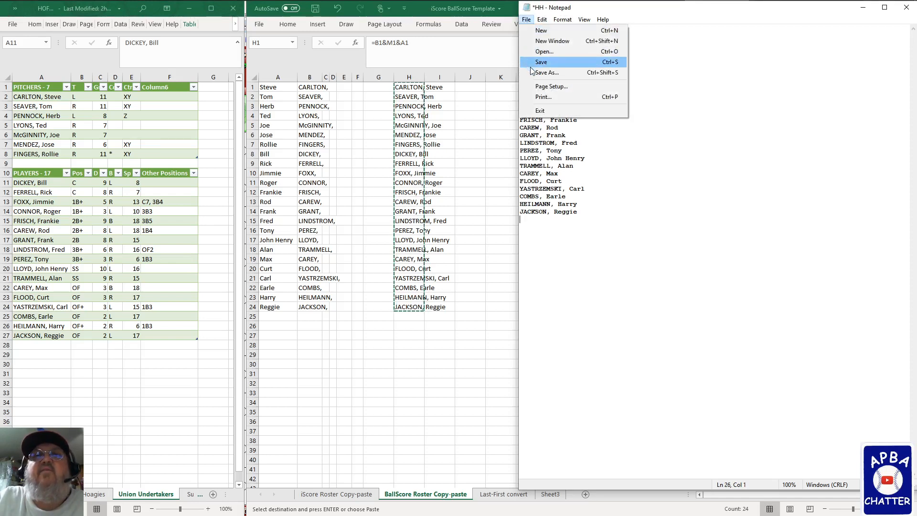
left_click(532, 72)
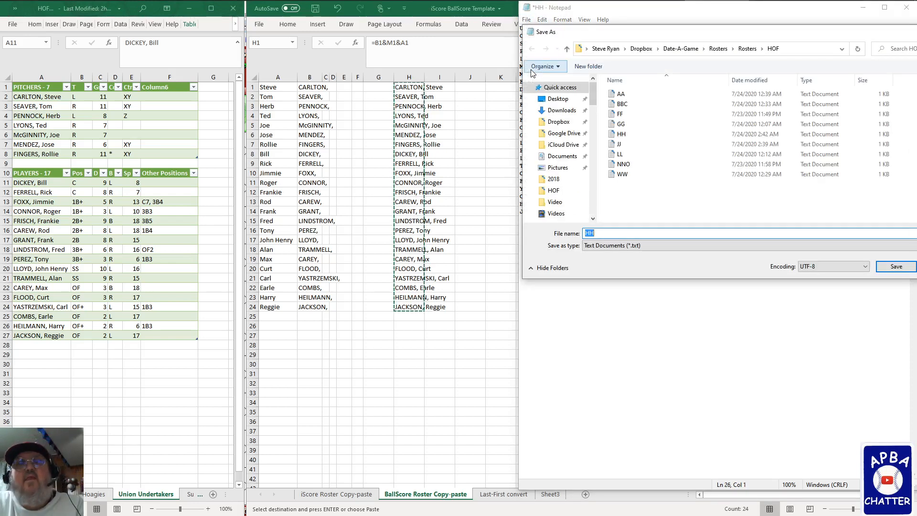
type("U")
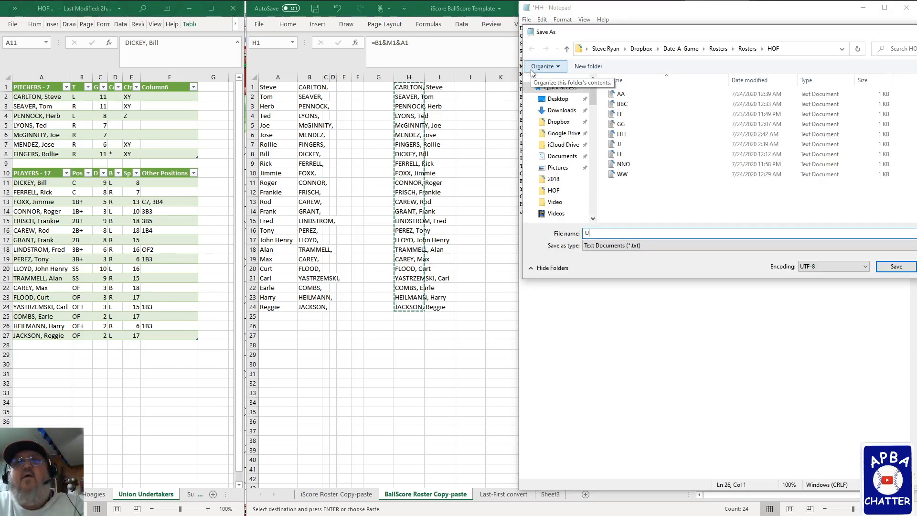
type("U")
key("Return")
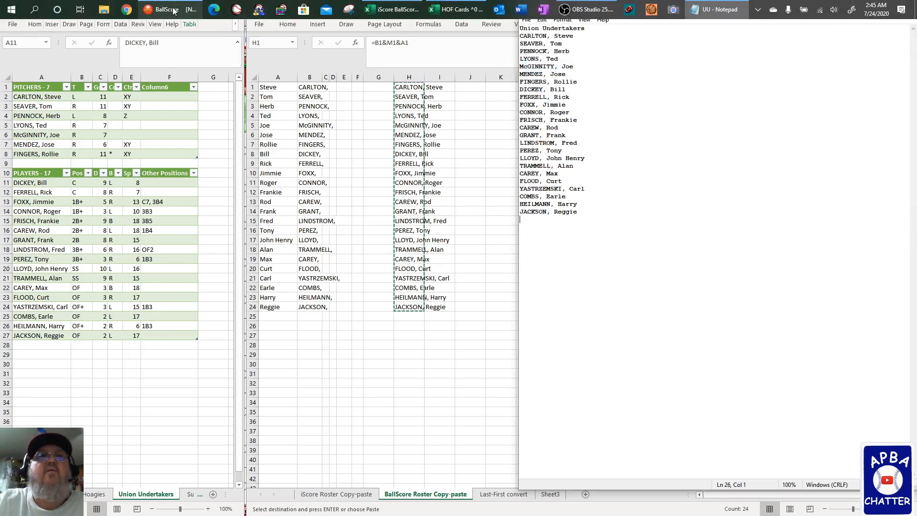
- Switch to BallScore and import a new roster from UU.txt in the HOF folder, treating the first line as the team name
left_click(170, 9)
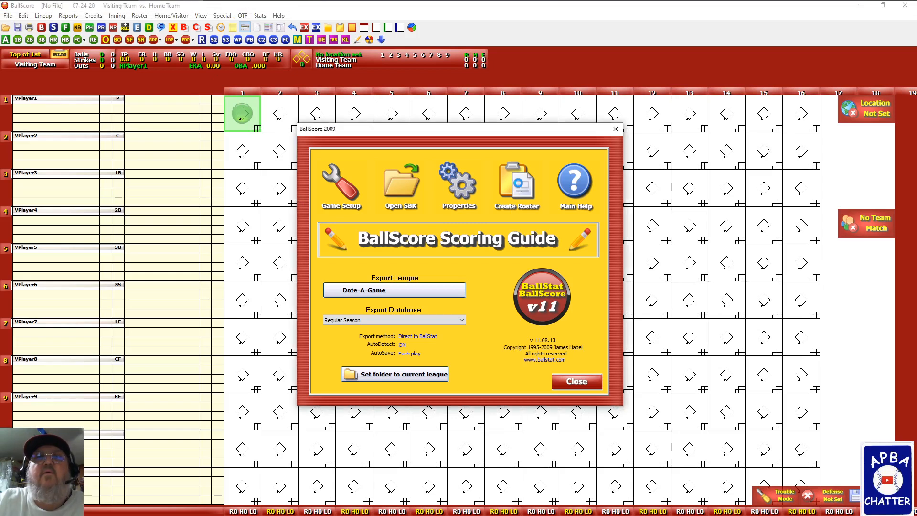
left_click(515, 184)
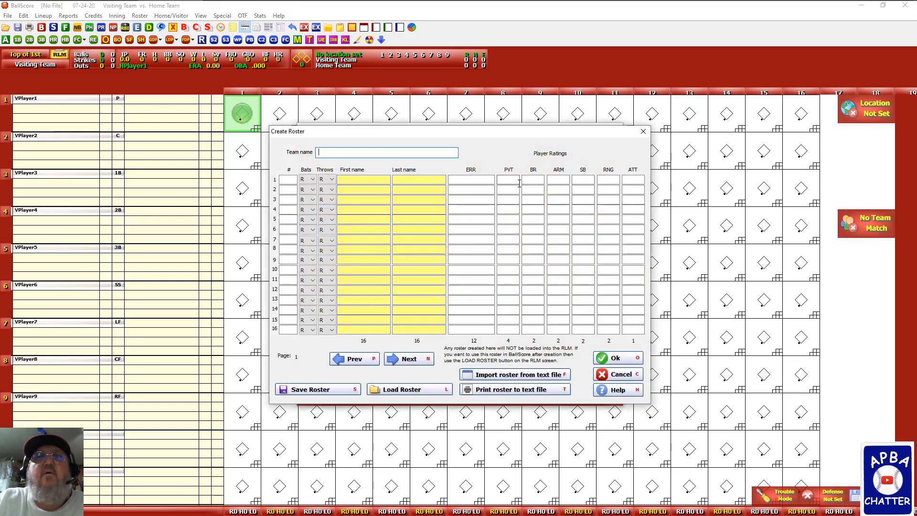
left_click(490, 375)
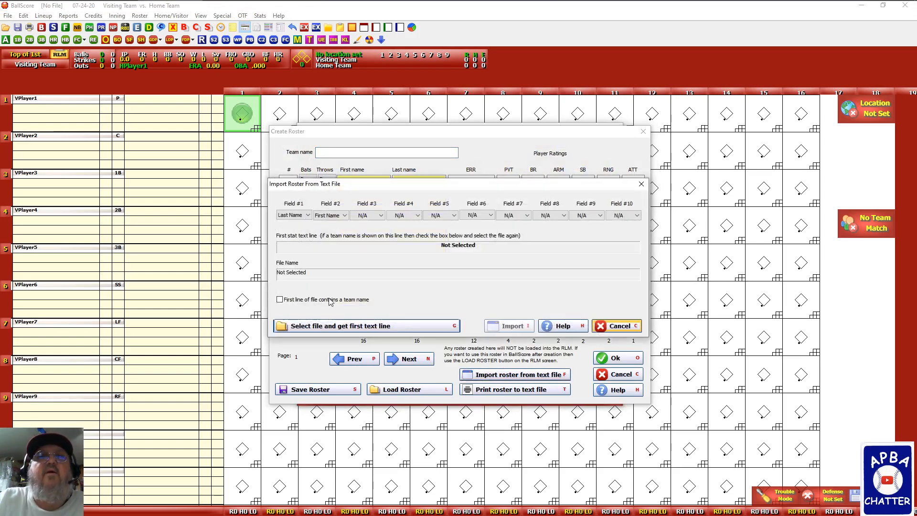
left_click(280, 299)
left_click(324, 327)
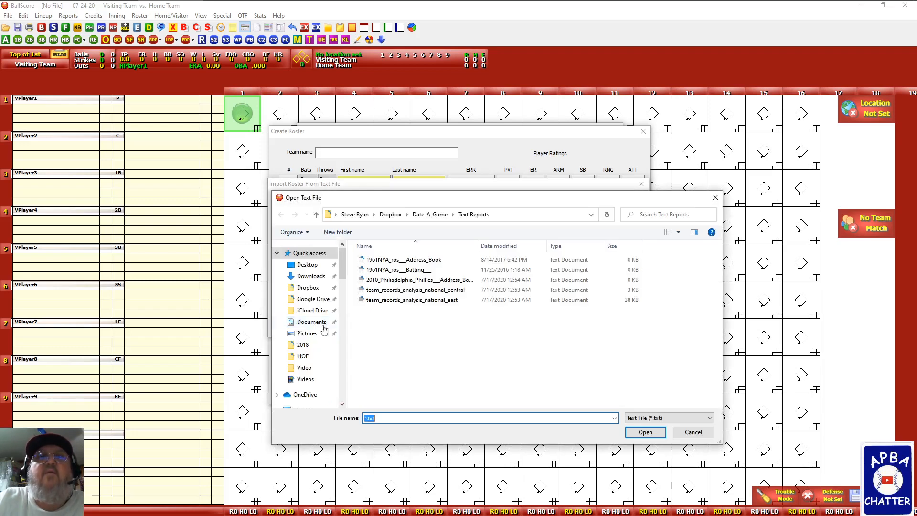
left_click(304, 357)
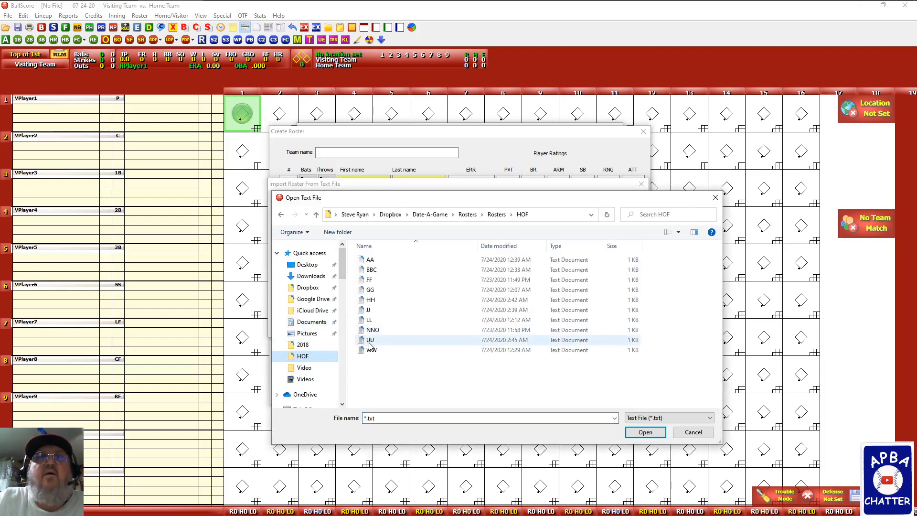
double_click(370, 340)
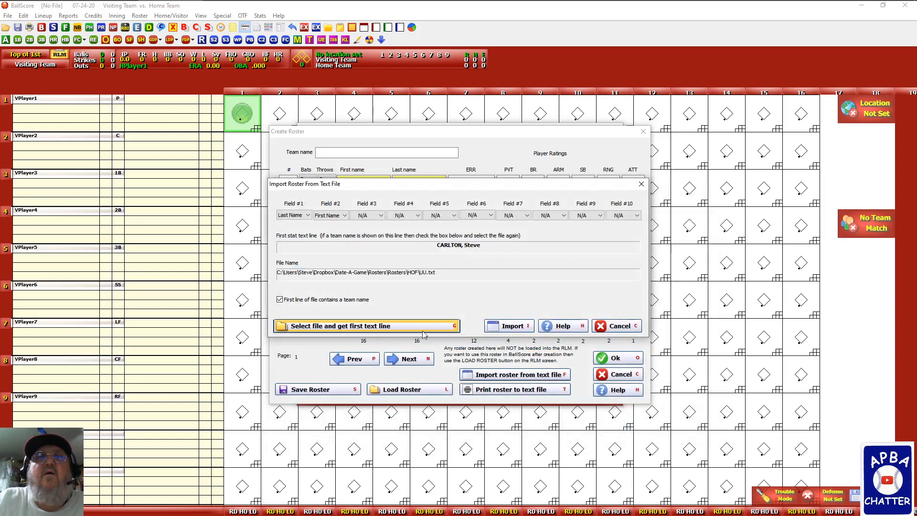
left_click(512, 326)
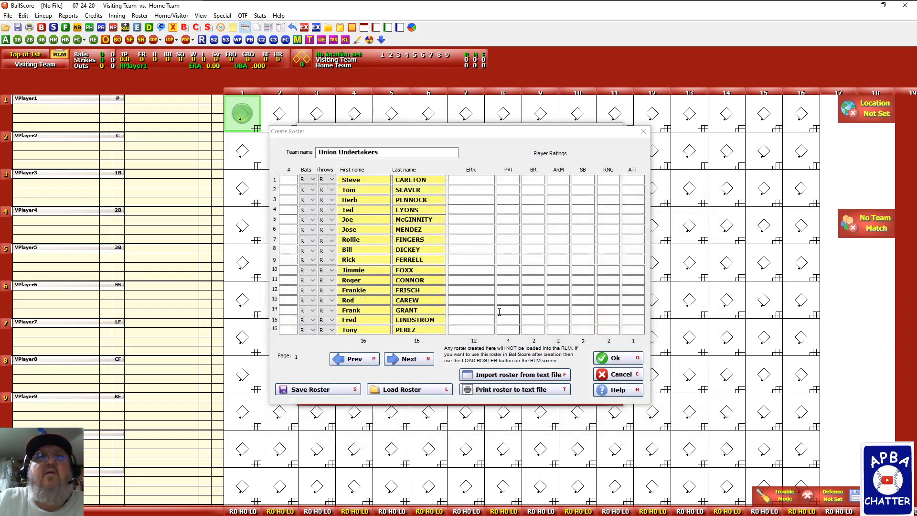
- Save the imported Union Undertakers roster as UU in the HOF folder and close the start screen
left_click(616, 358)
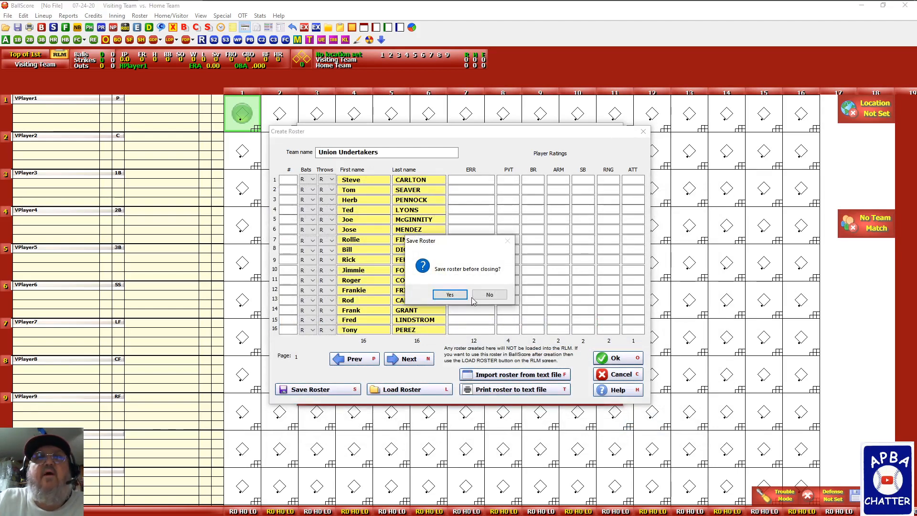
left_click(461, 295)
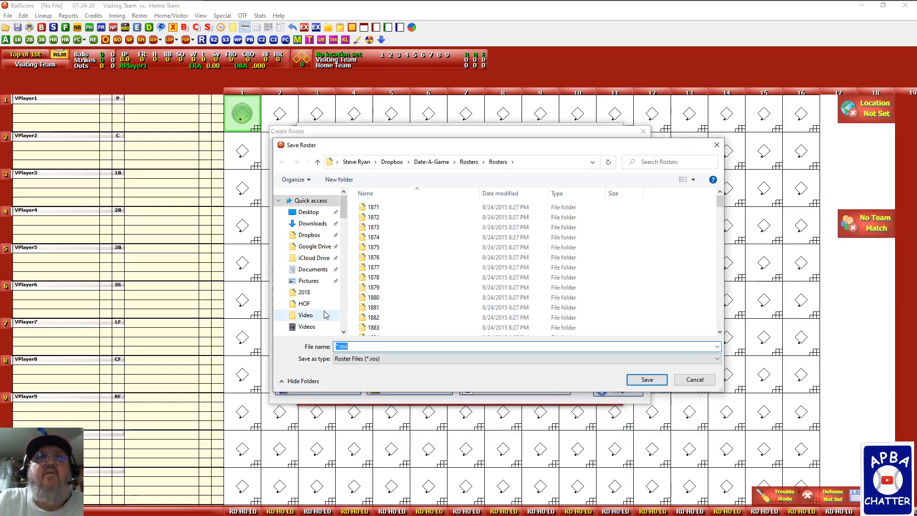
left_click(312, 308)
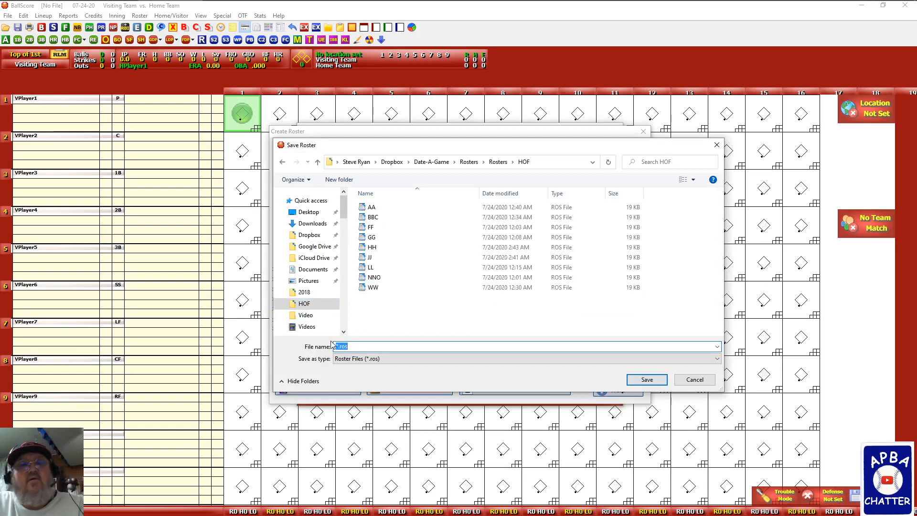
type("UU")
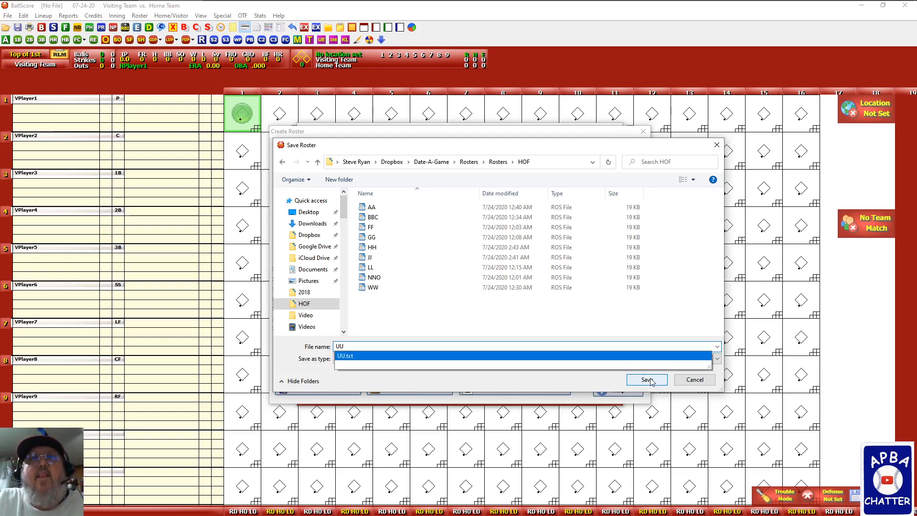
left_click(648, 380)
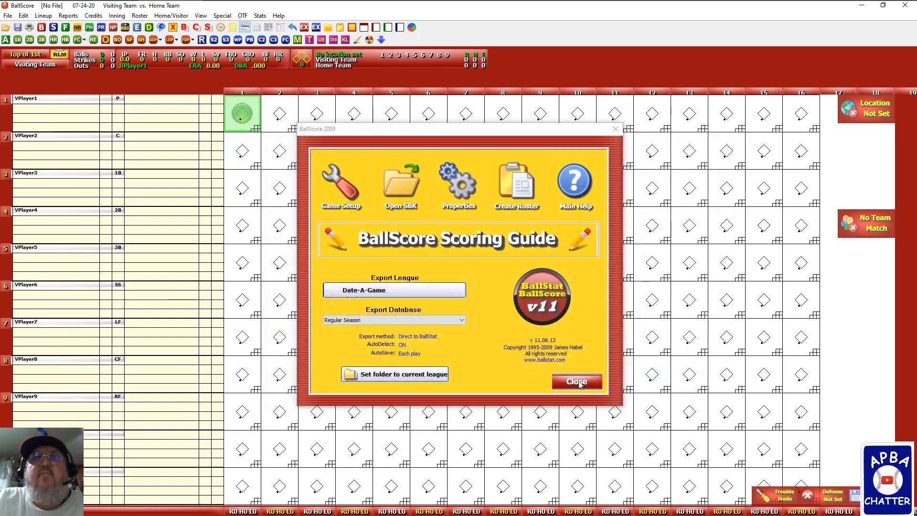
left_click(578, 382)
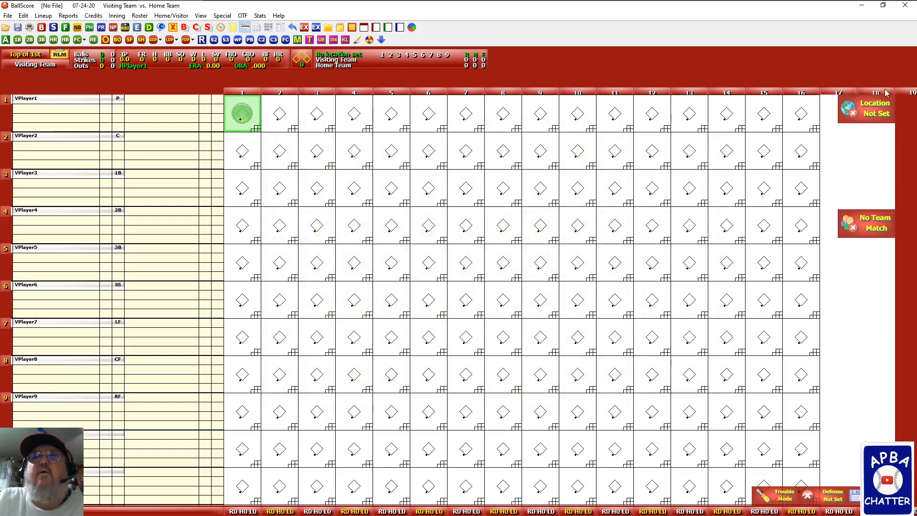
- Set the game location to Surface and the game date to July 24, 2020
left_click(867, 112)
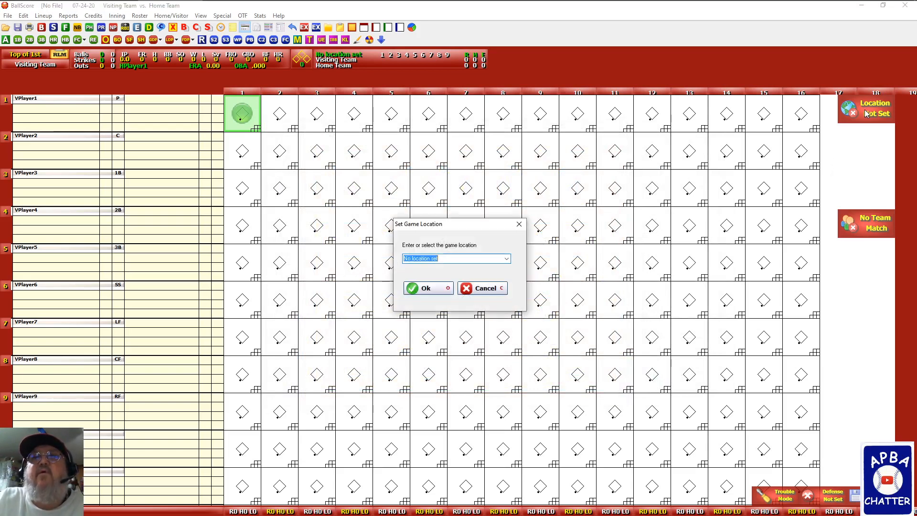
left_click(507, 258)
left_click(440, 268)
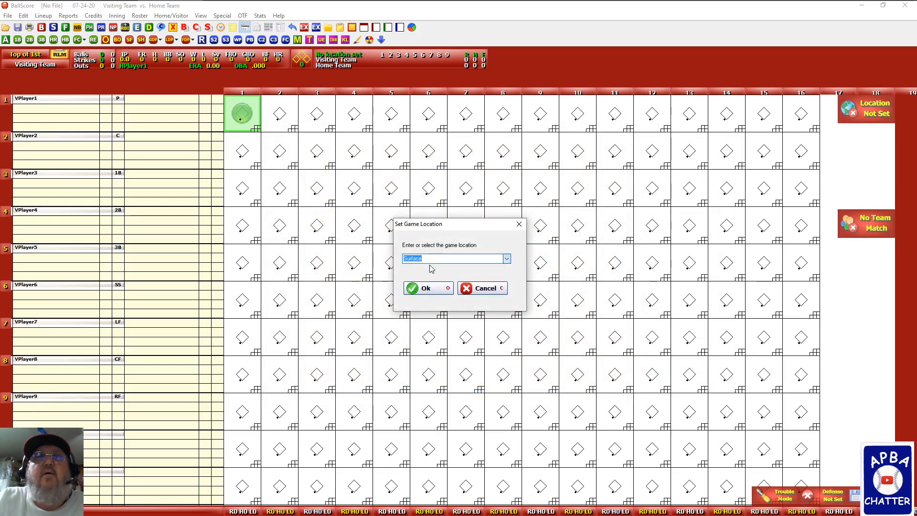
left_click(426, 288)
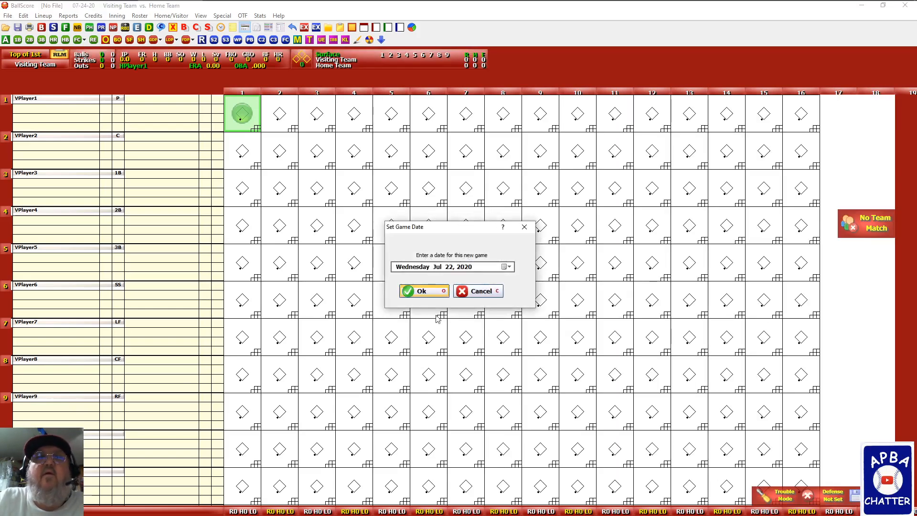
left_click(506, 267)
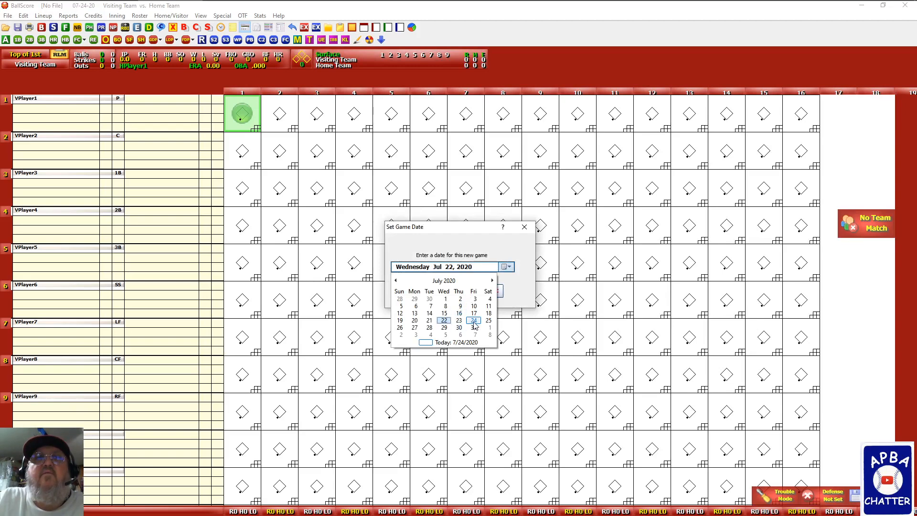
left_click(473, 323)
left_click(436, 296)
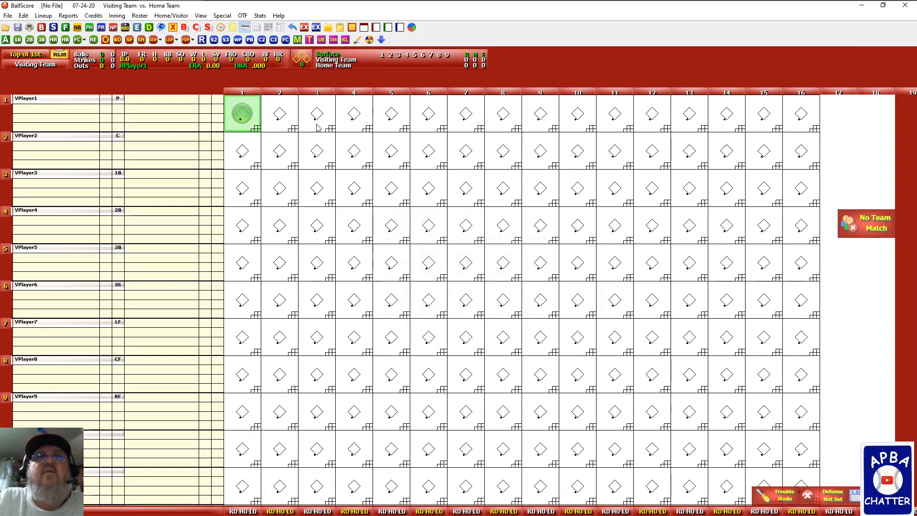
- Load the UU roster from the HOF folder for the visiting team and try to flip to the other team
left_click(340, 27)
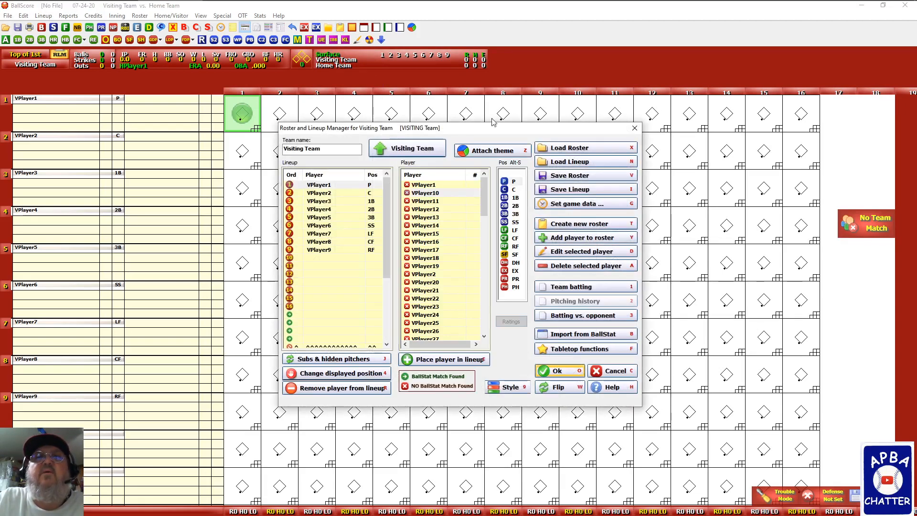
left_click(568, 149)
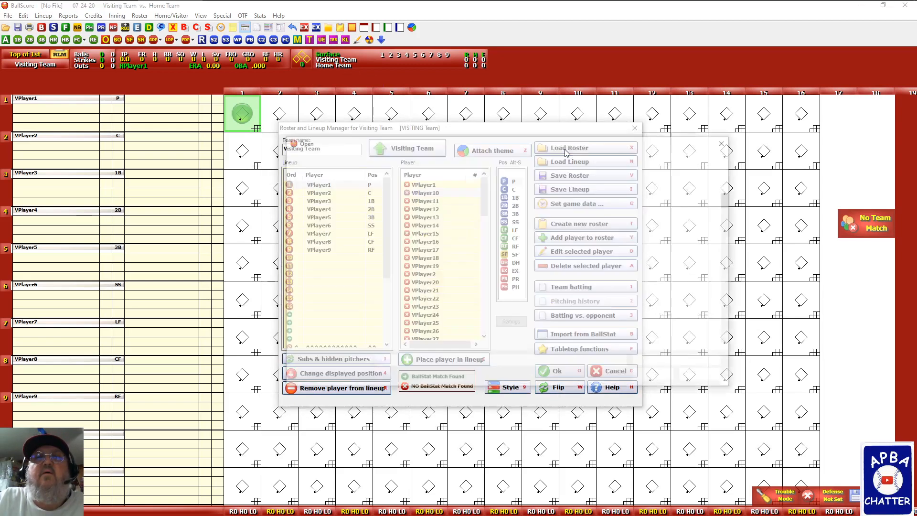
left_click(313, 301)
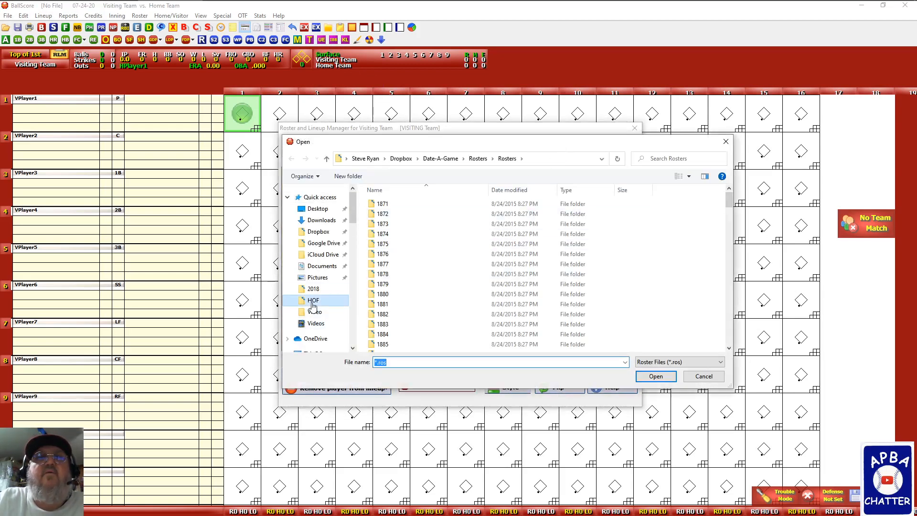
left_click(394, 285)
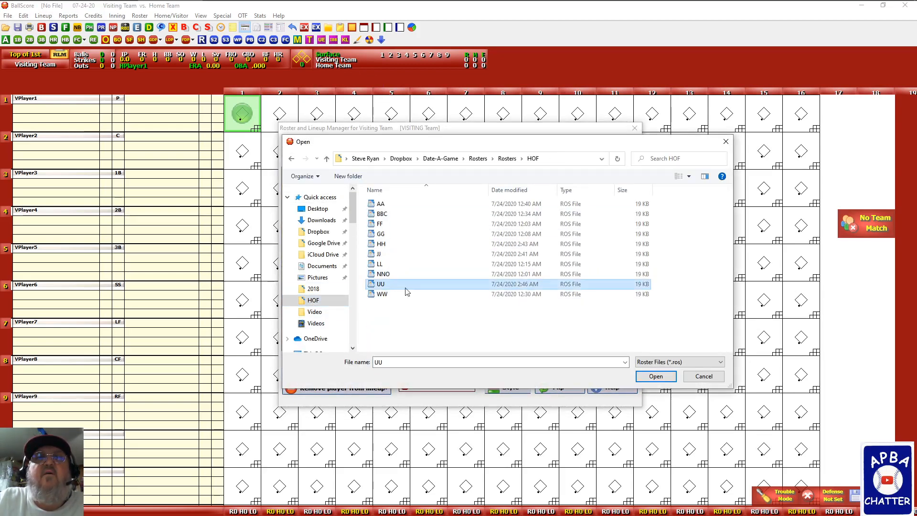
left_click(654, 376)
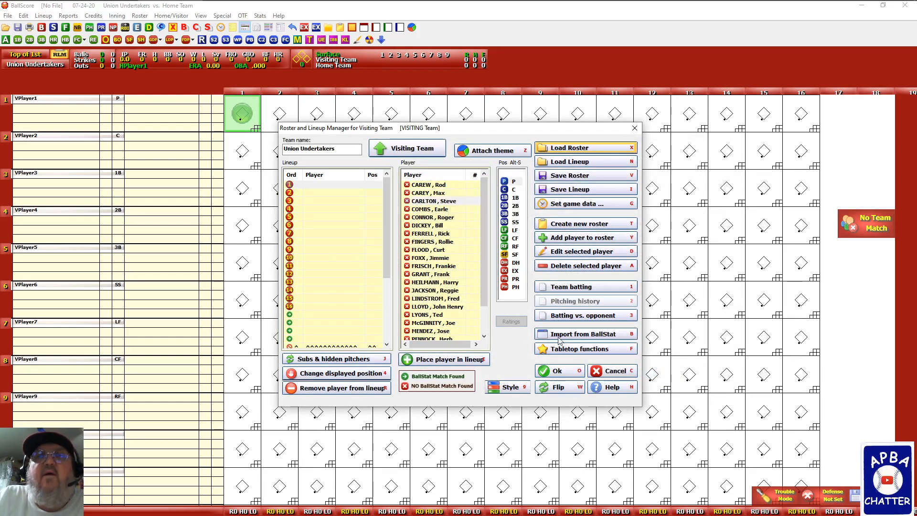
left_click(559, 387)
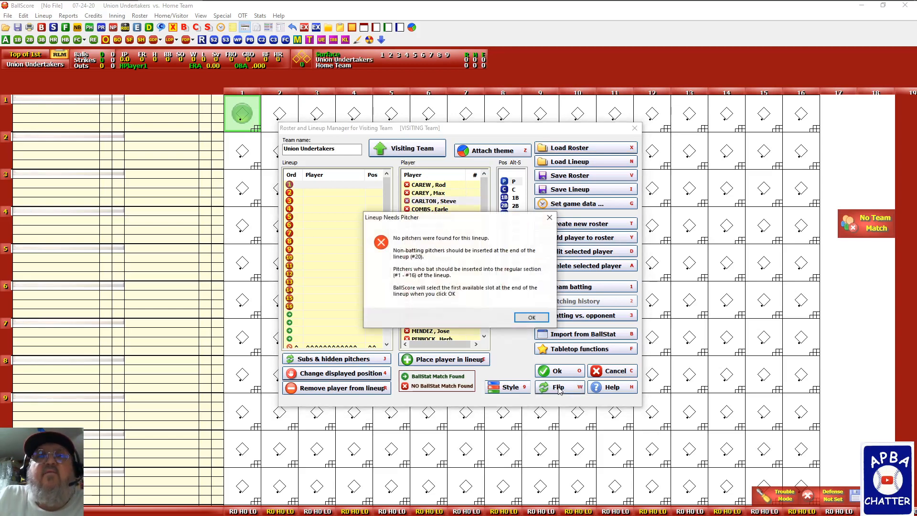
left_click(525, 325)
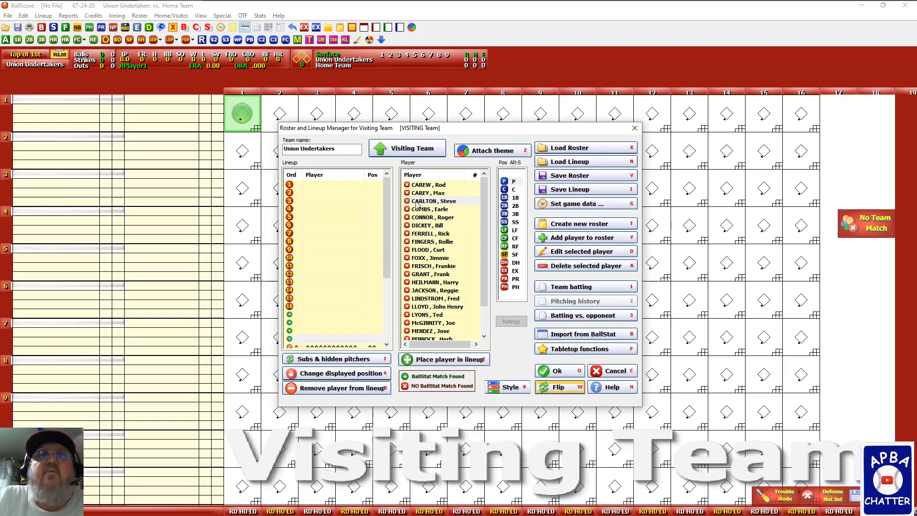
- Place Steve Carlton as pitcher (P) in the last non-batting slot of the Union Undertakers lineup
left_click(310, 339)
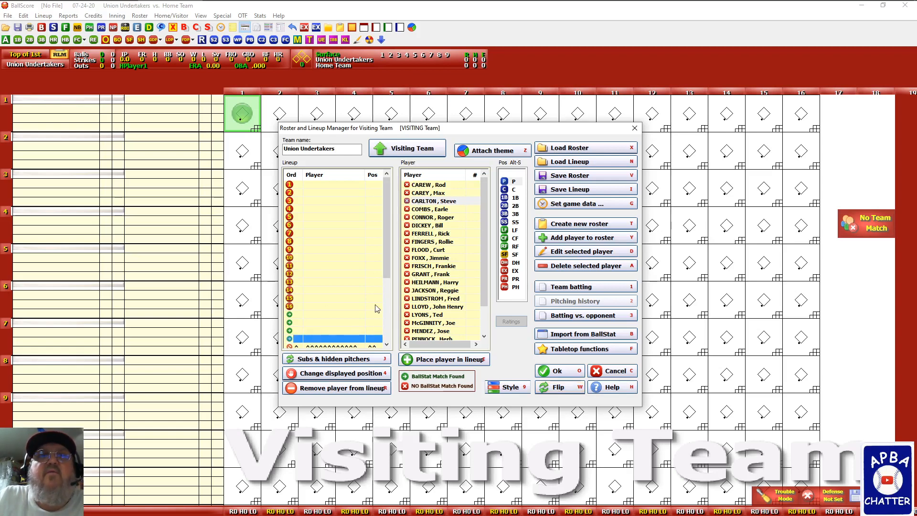
left_click(430, 201)
left_click(512, 182)
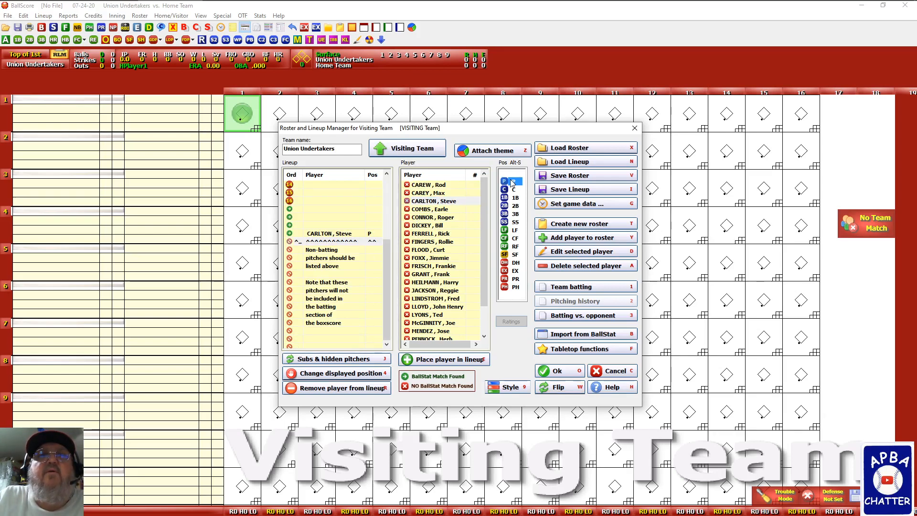
- Fill the first two batting spots with Rod Carew at 1B and Bill Dickey at C
scroll(378, 218, "up", 5)
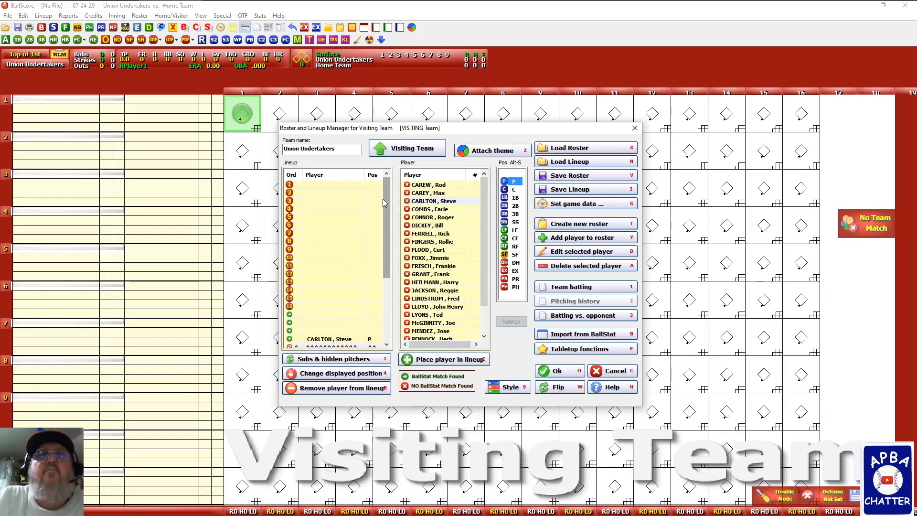
left_click(351, 185)
left_click(416, 186)
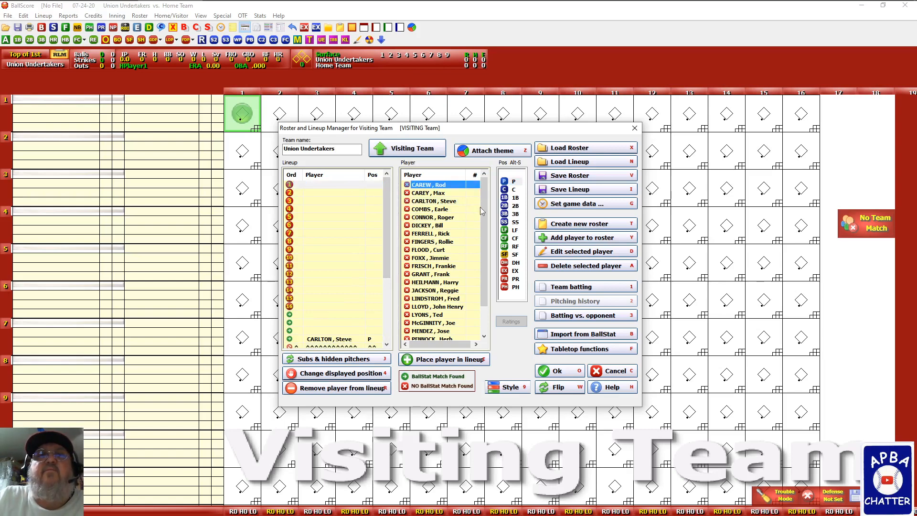
left_click(506, 201)
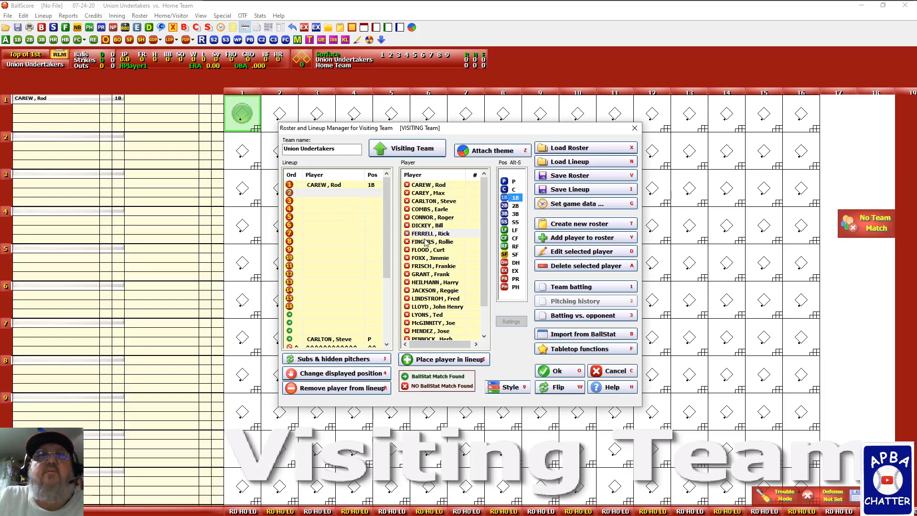
left_click(412, 225)
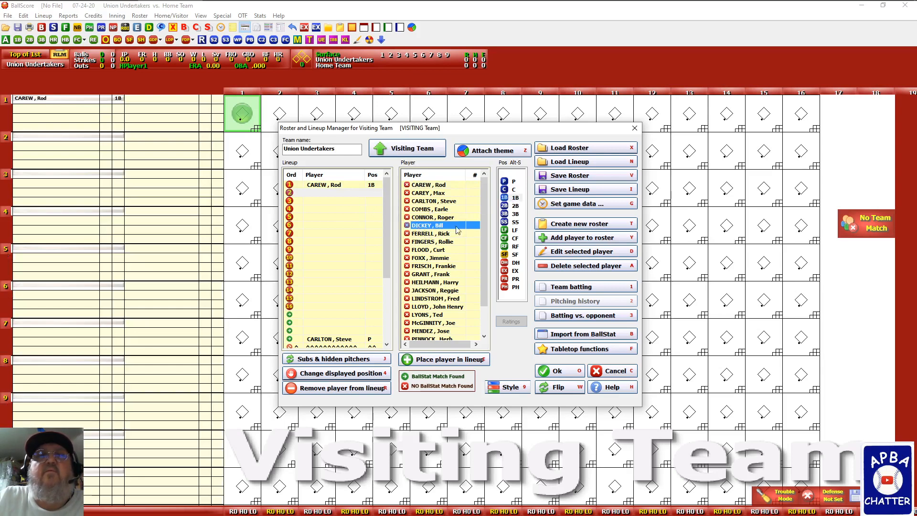
left_click(509, 190)
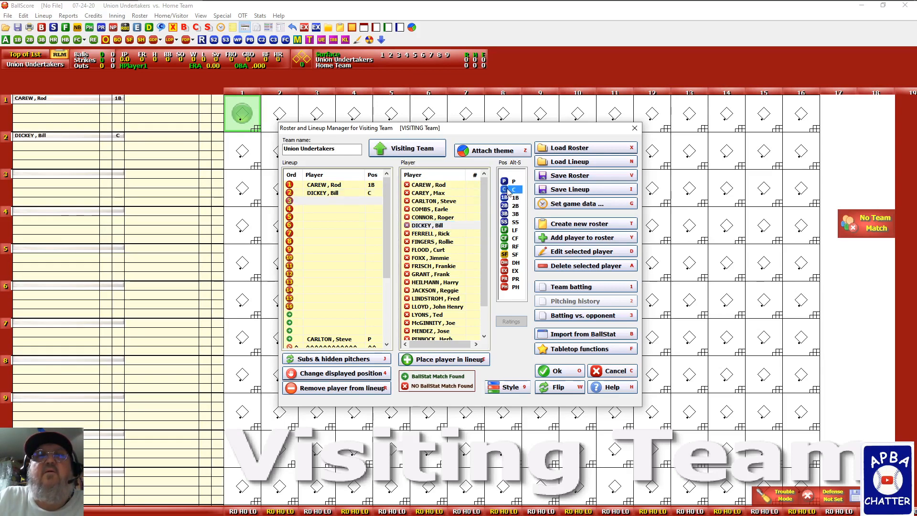
- Fill batting spots three to five with Curt Flood at CF, Jimmie Foxx at DH and Frankie Frisch at 2B
left_click(424, 251)
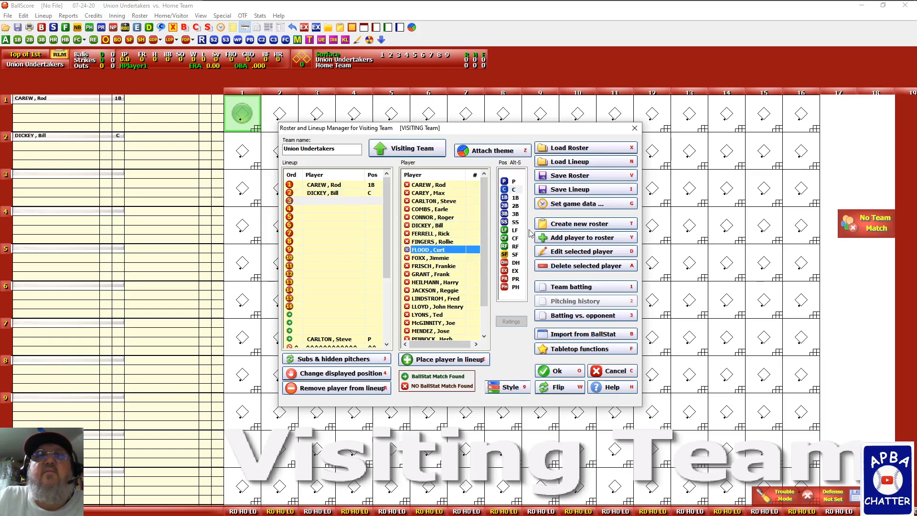
left_click(508, 239)
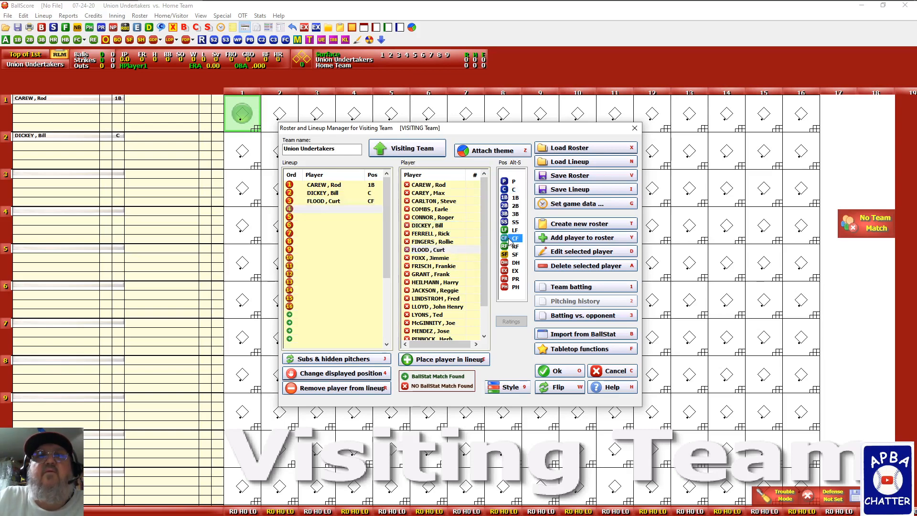
left_click(441, 258)
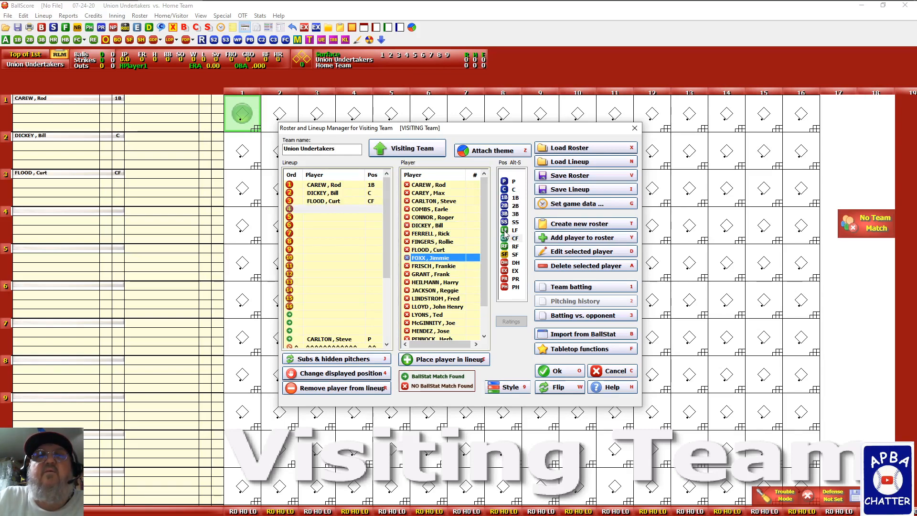
left_click(504, 264)
left_click(445, 267)
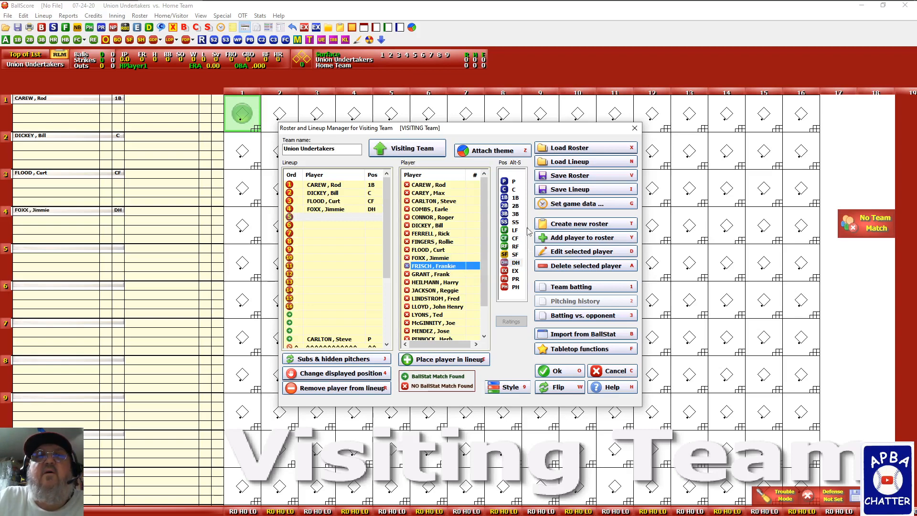
left_click(505, 206)
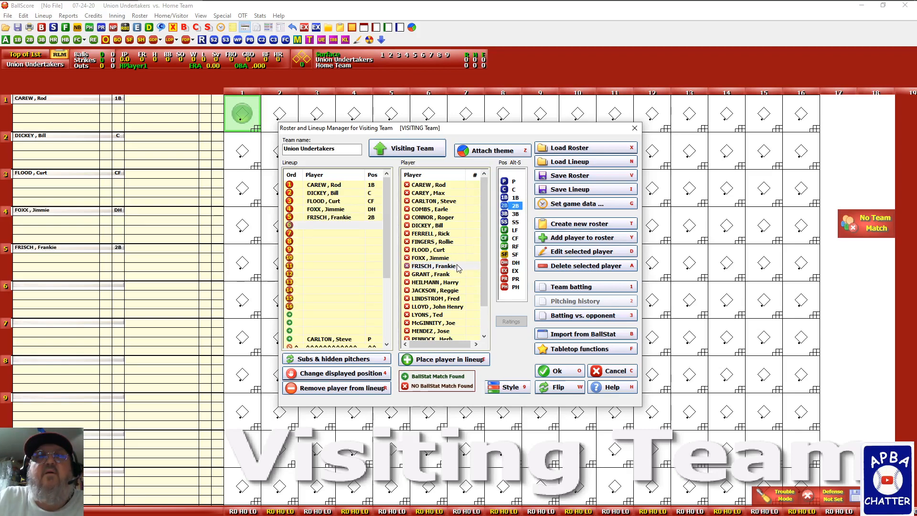
- Fill batting spots six and seven of the Union Undertakers lineup with Alan Trammell at SS and Reggie Jackson at RF
scroll(426, 285, "down", 1)
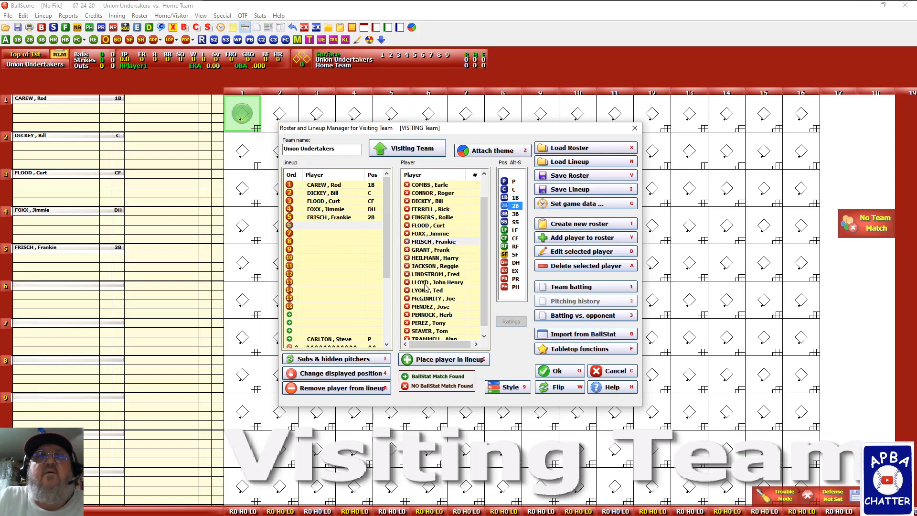
scroll(426, 286, "down", 1)
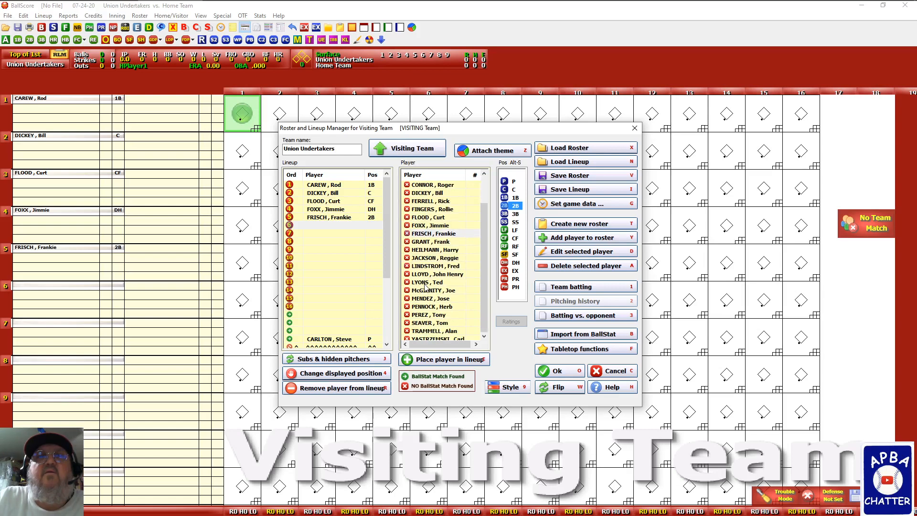
left_click(422, 333)
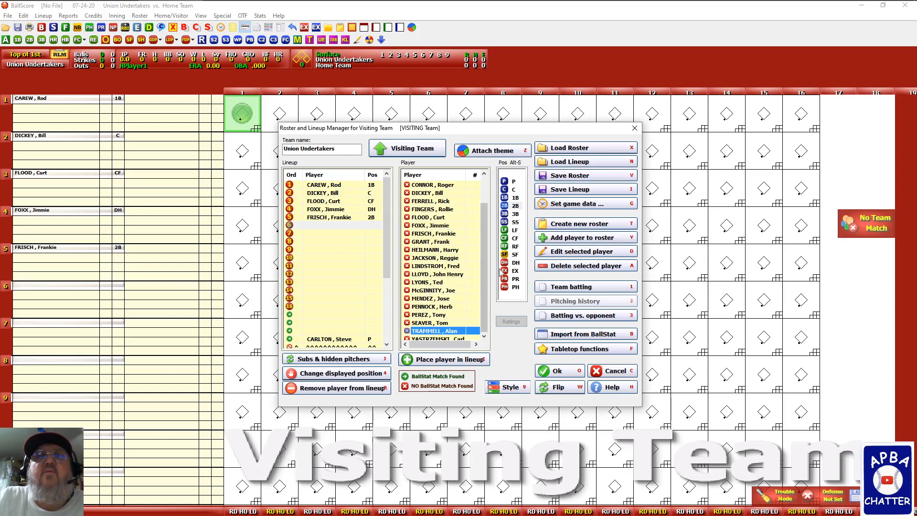
left_click(504, 222)
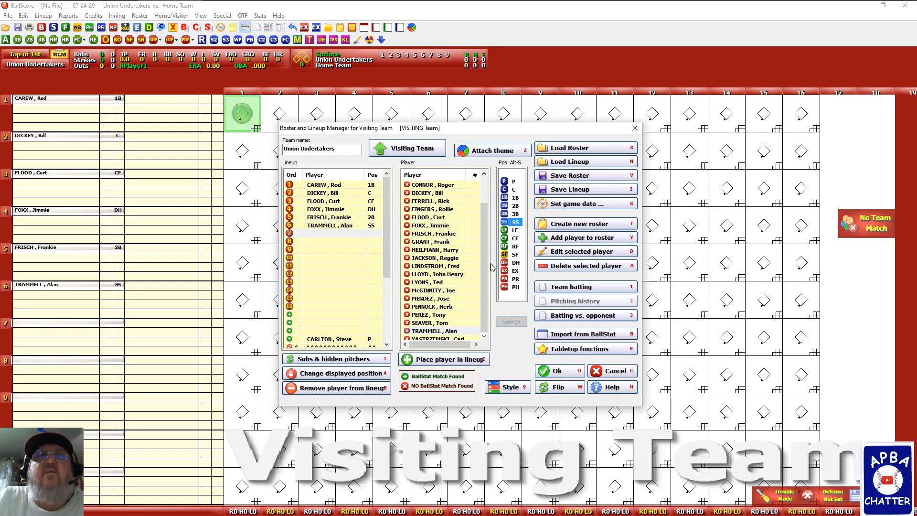
left_click(429, 258)
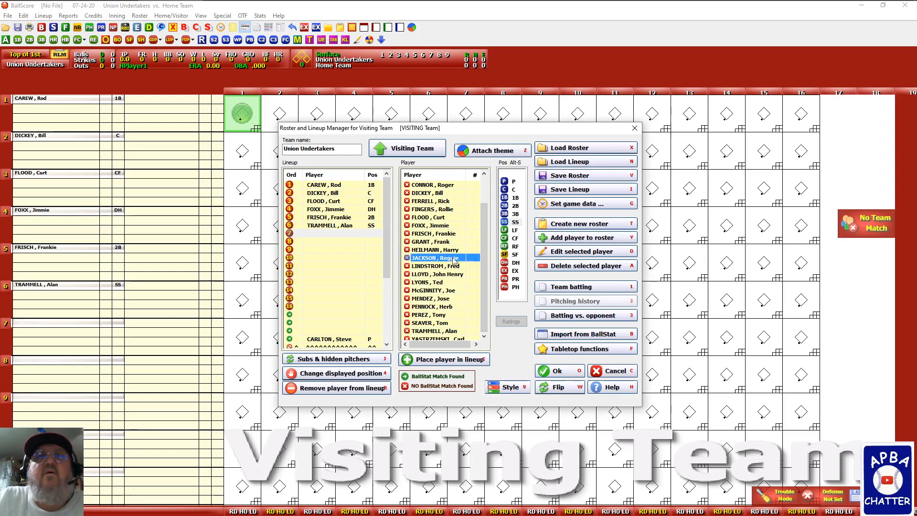
left_click(505, 247)
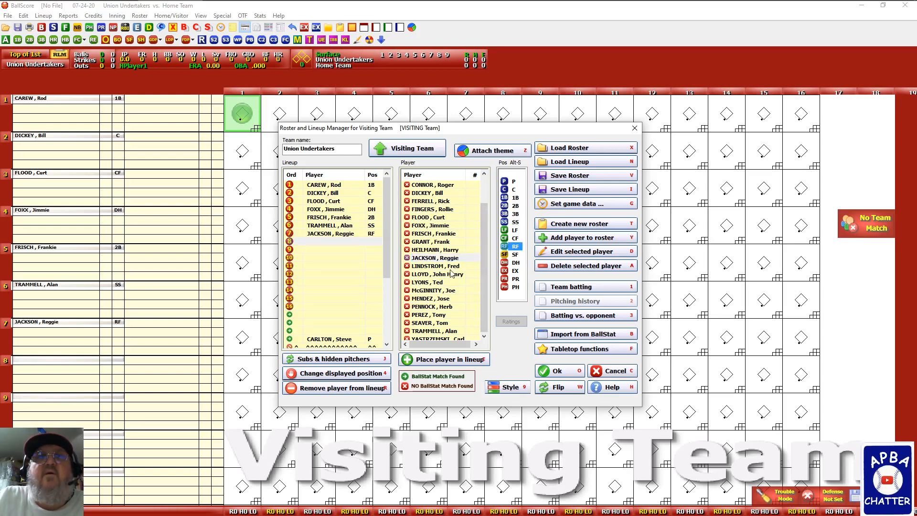
- Complete batting spots eight and nine with Tony Perez at 3B and Harry Heilmann at LF
left_click(427, 316)
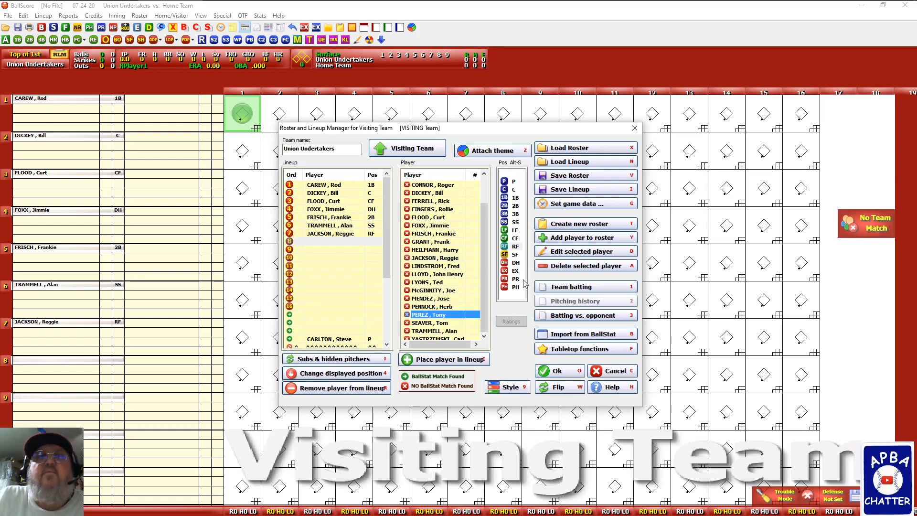
left_click(505, 214)
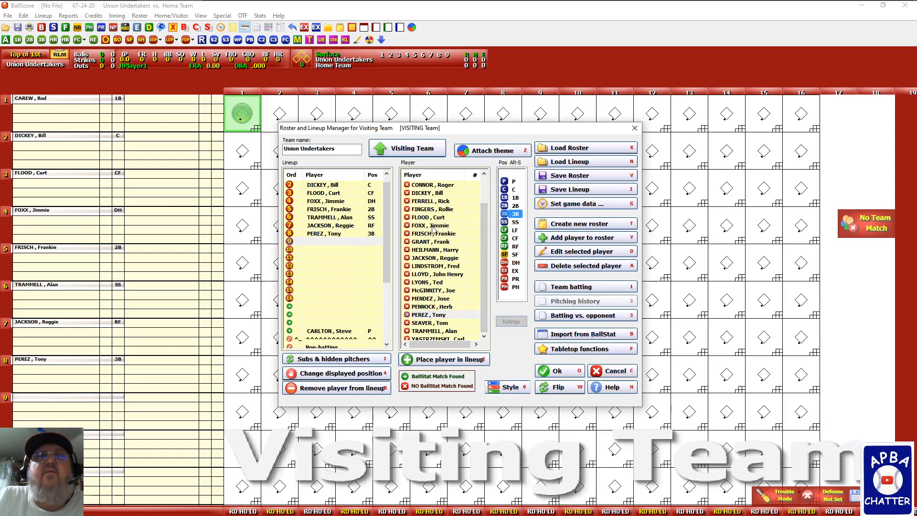
scroll(433, 229, "up", 2)
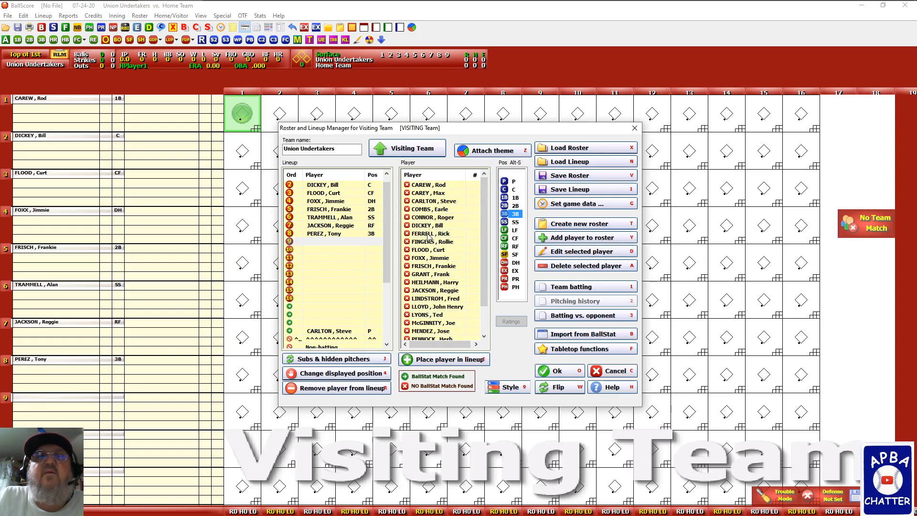
left_click(424, 282)
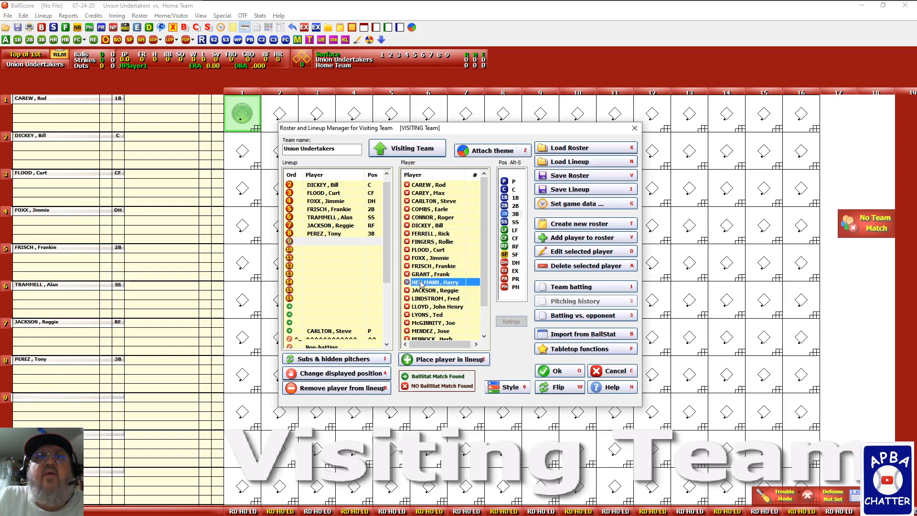
double_click(506, 231)
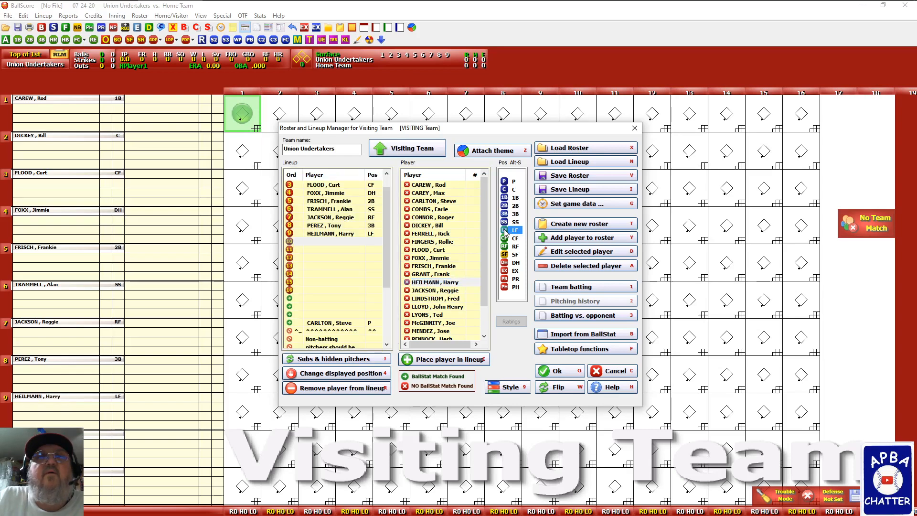
- Flip to the home team and load the HH roster from the HOF folder
left_click(557, 388)
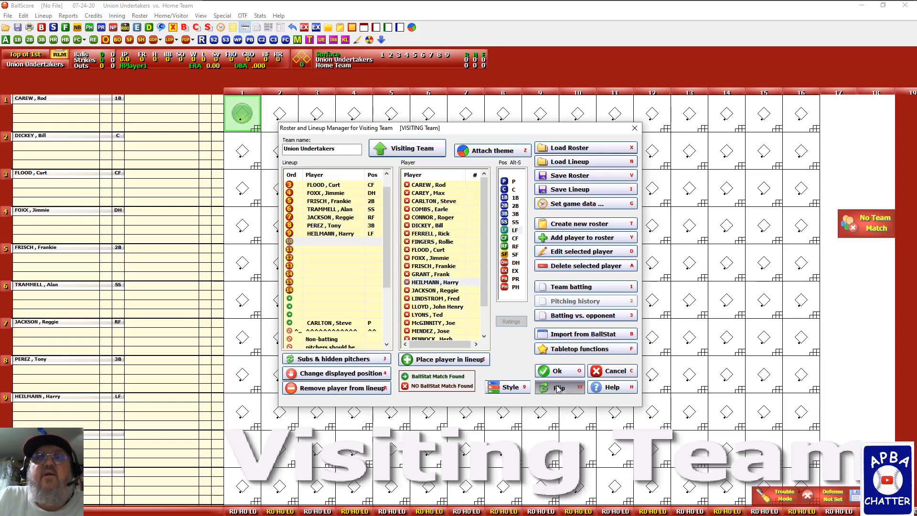
left_click(351, 241)
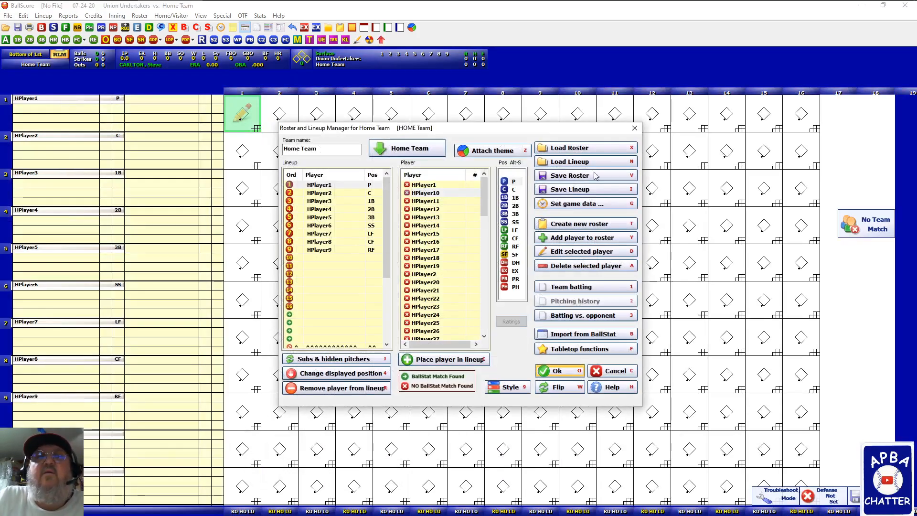
left_click(568, 148)
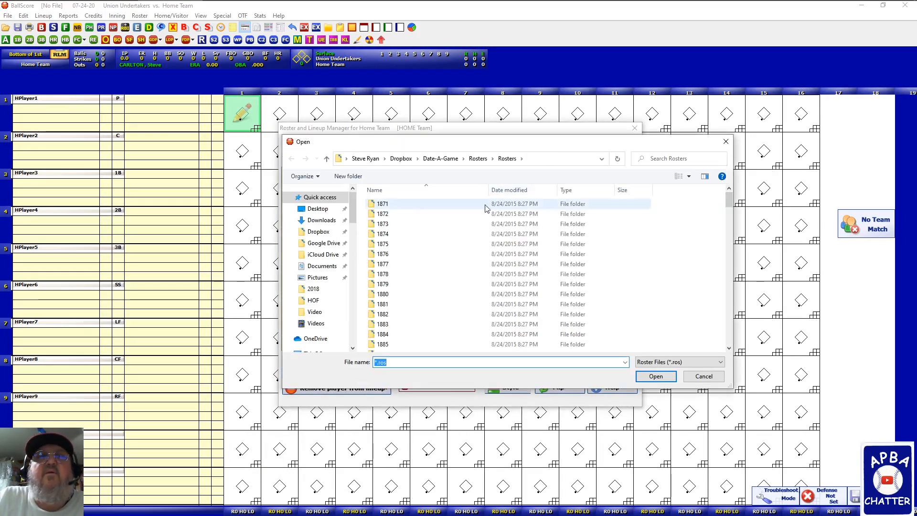
left_click(315, 302)
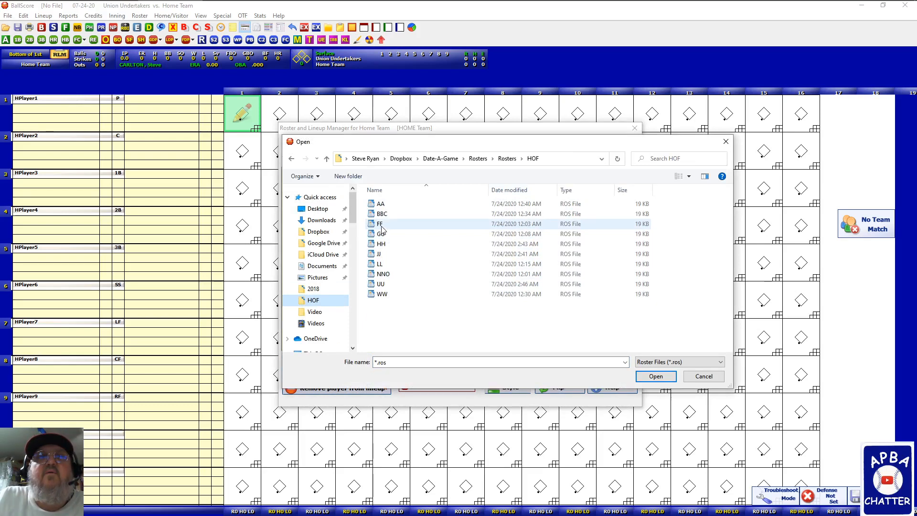
double_click(381, 245)
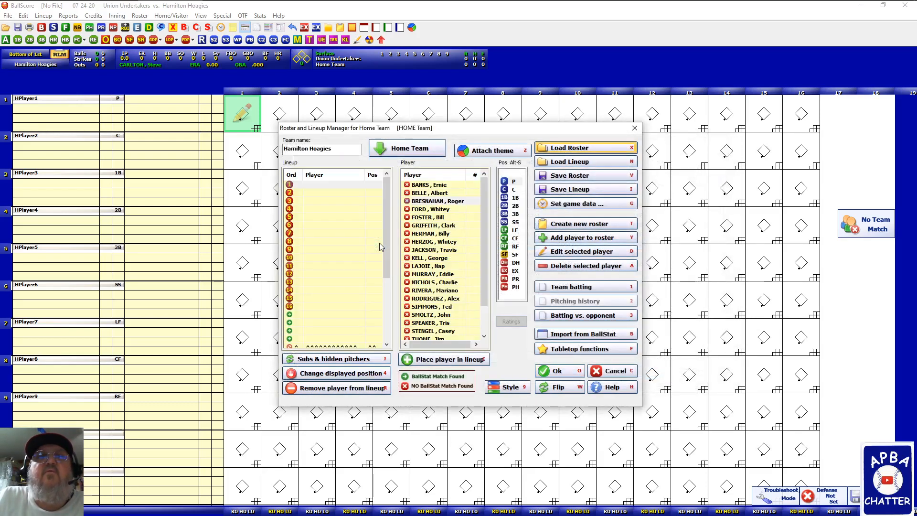
- Place Ernie Banks at SS in the first batting spot and Whitey Ford as pitcher (P) in the last non-batting slot
left_click(423, 185)
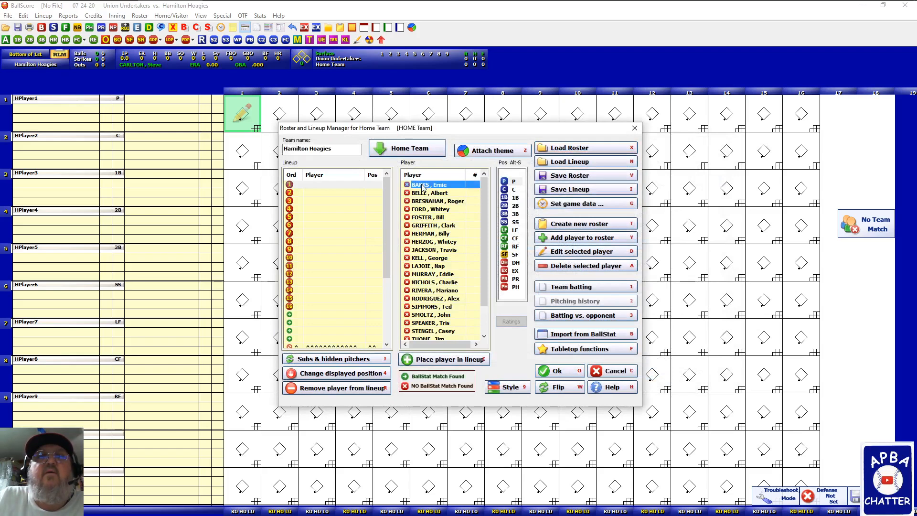
left_click(504, 222)
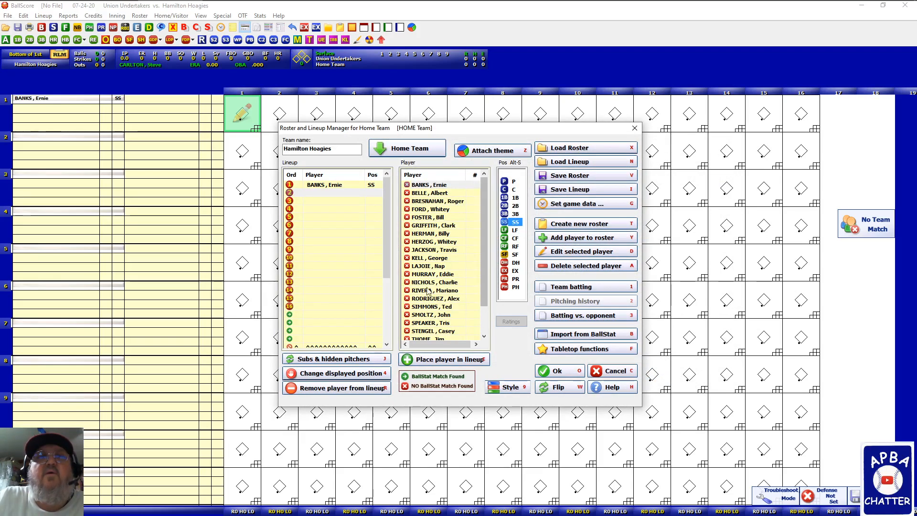
left_click(330, 340)
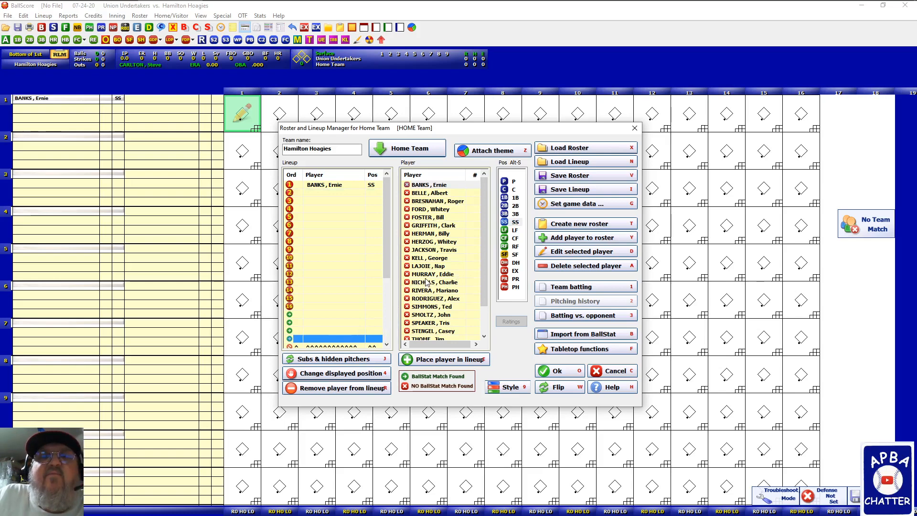
left_click(432, 209)
double_click(513, 183)
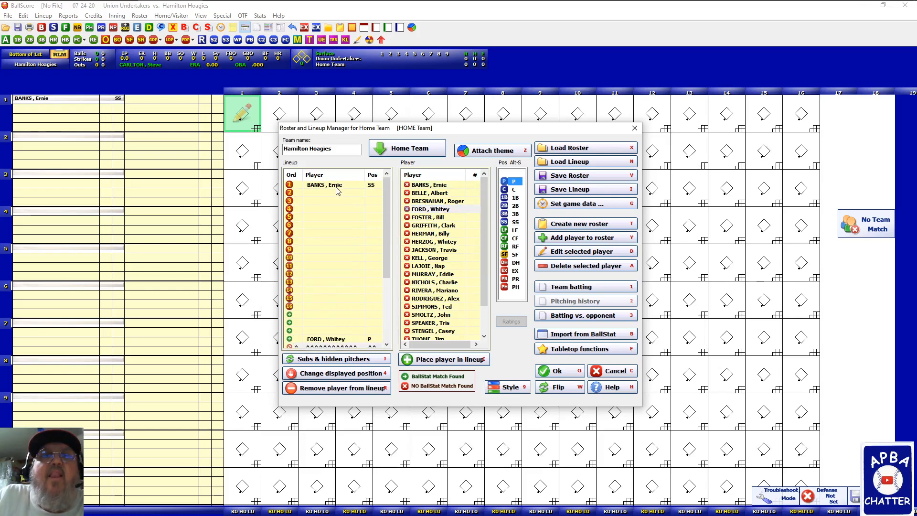
- Fill batting spots two and three of the Hamilton Hoagies lineup with Billy Herman at 2B and Albert Belle at DH
left_click(337, 193)
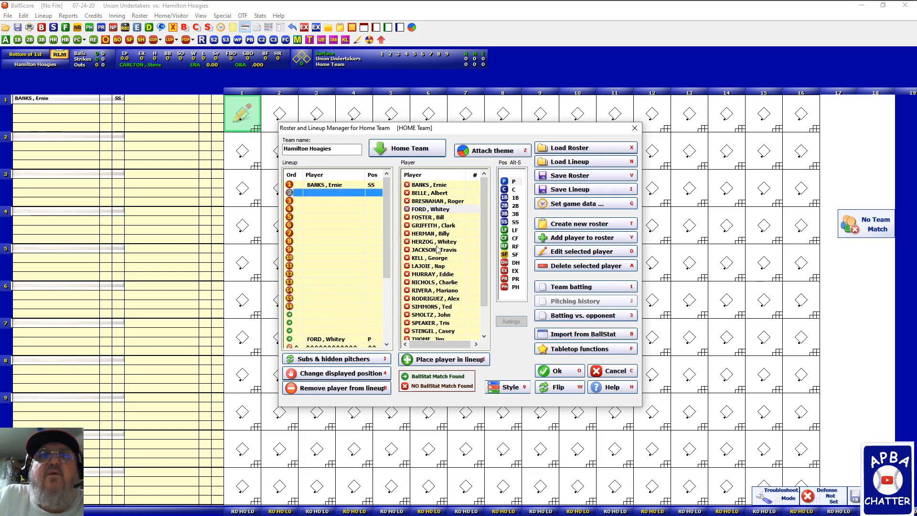
left_click(432, 234)
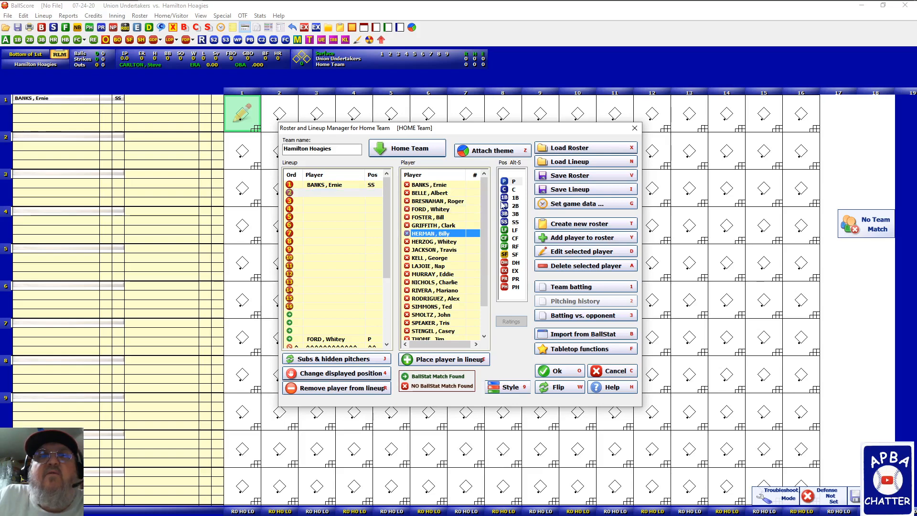
double_click(505, 207)
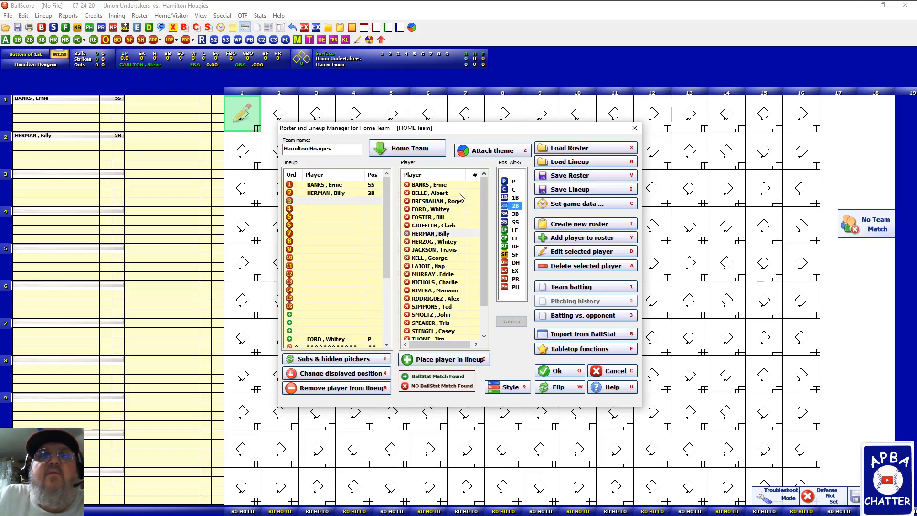
left_click(440, 194)
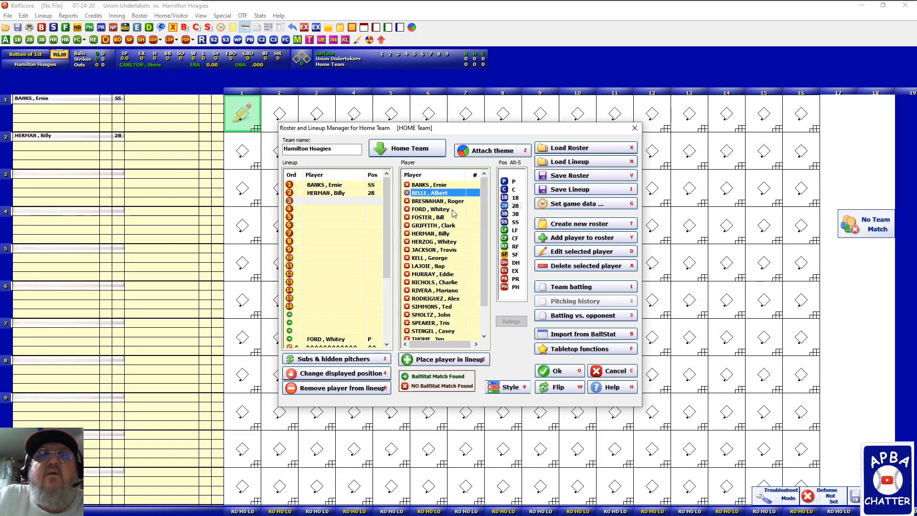
double_click(510, 264)
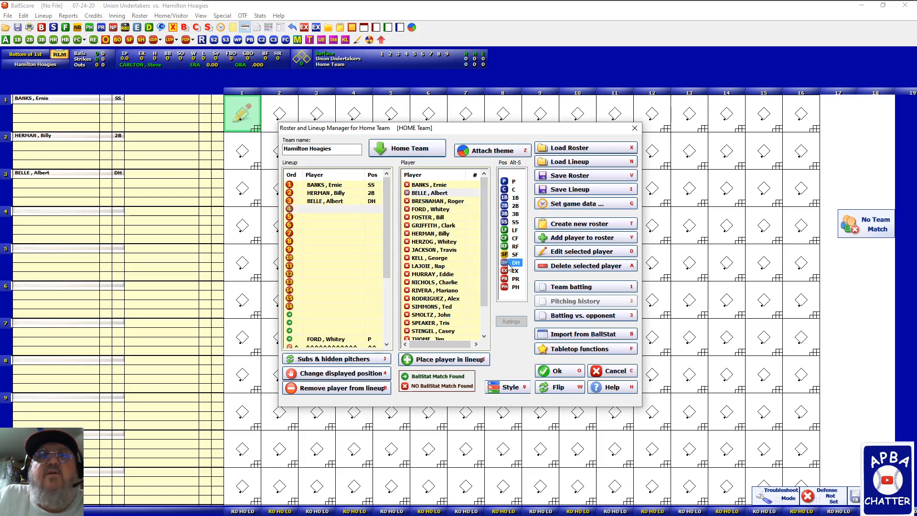
- Fill batting spots four and five with George Kell at 3B and Eddie Murray at 1B
left_click(437, 259)
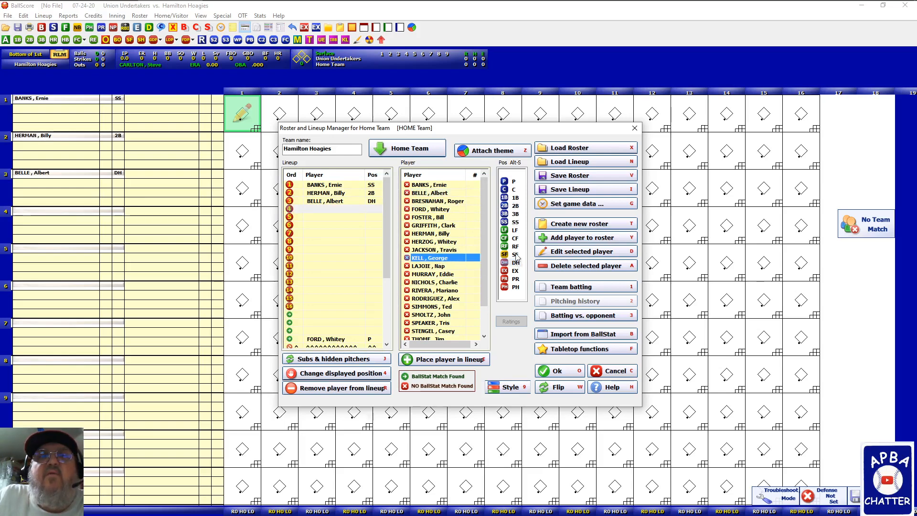
double_click(508, 215)
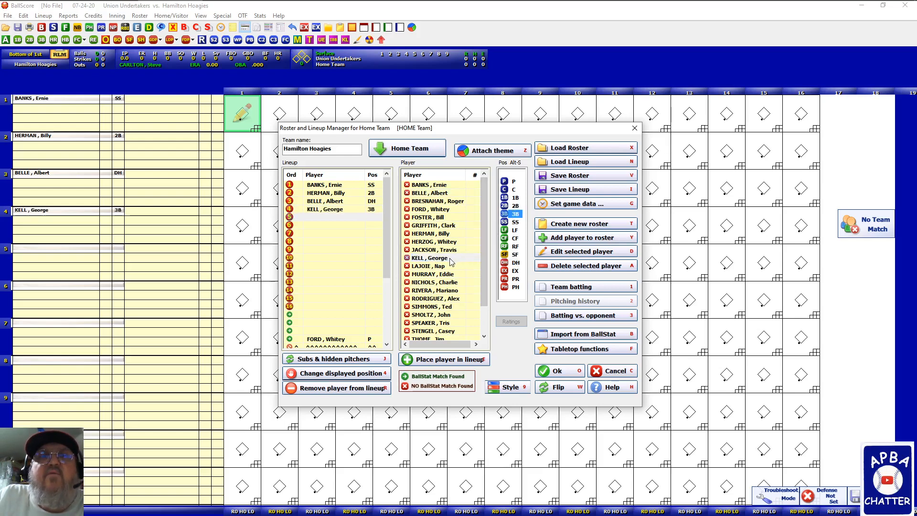
left_click(431, 275)
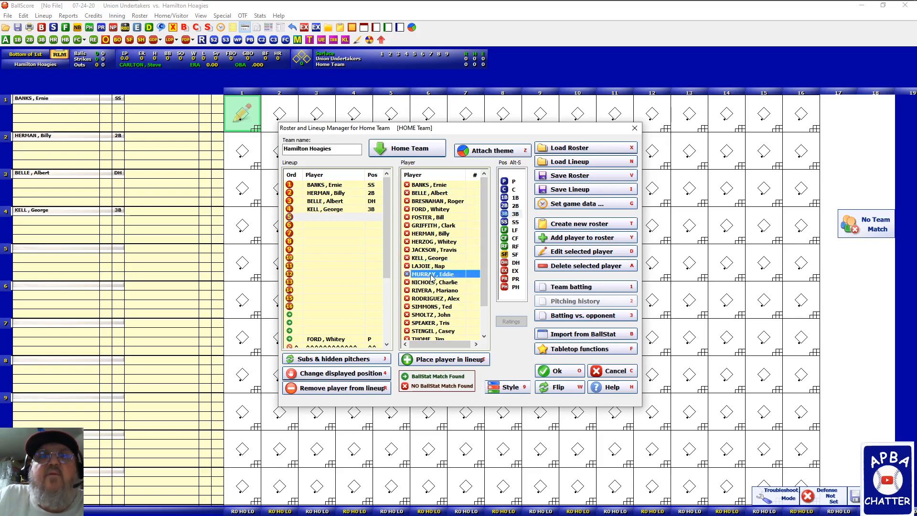
double_click(505, 199)
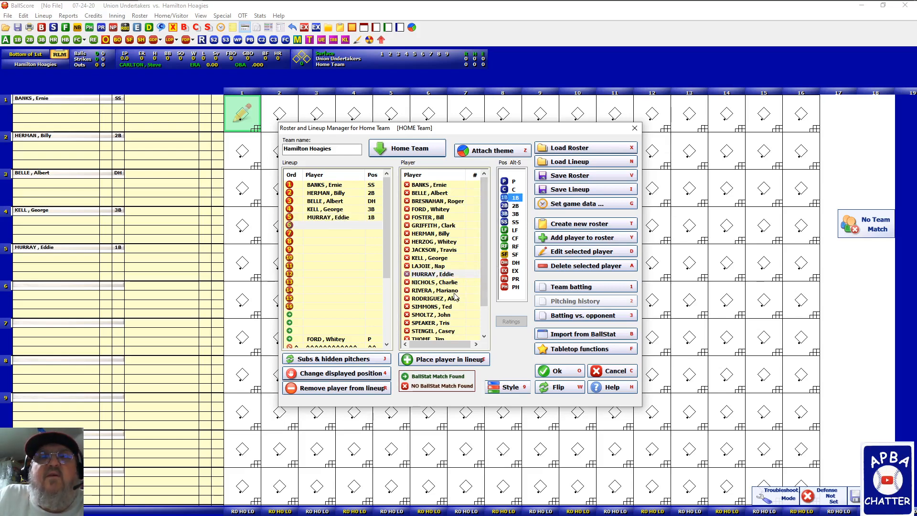
- Fill batting spots six and seven with Ted Simmons at C and Tris Speaker at CF
left_click(471, 306)
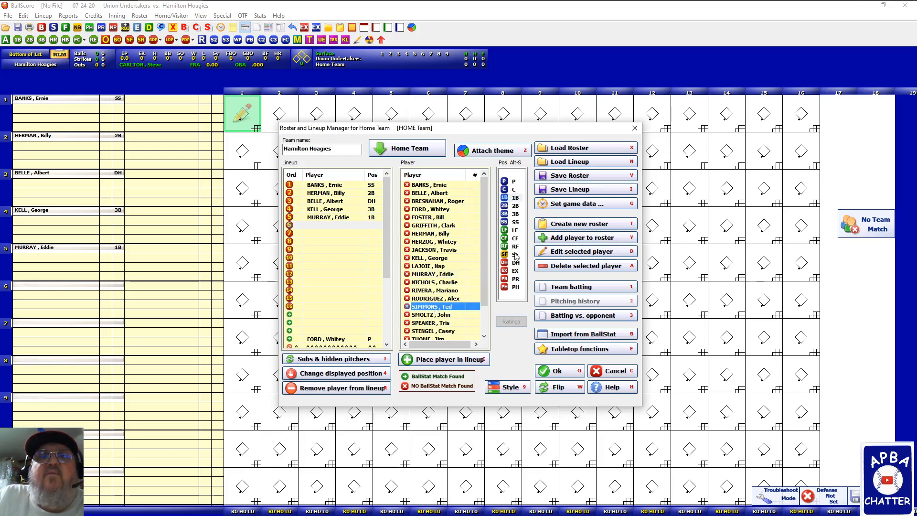
double_click(507, 191)
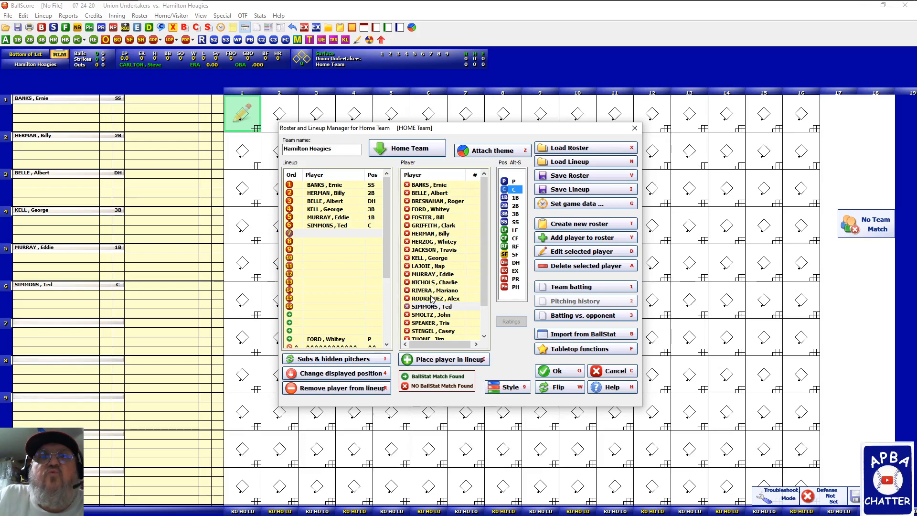
scroll(432, 313, "down", 1)
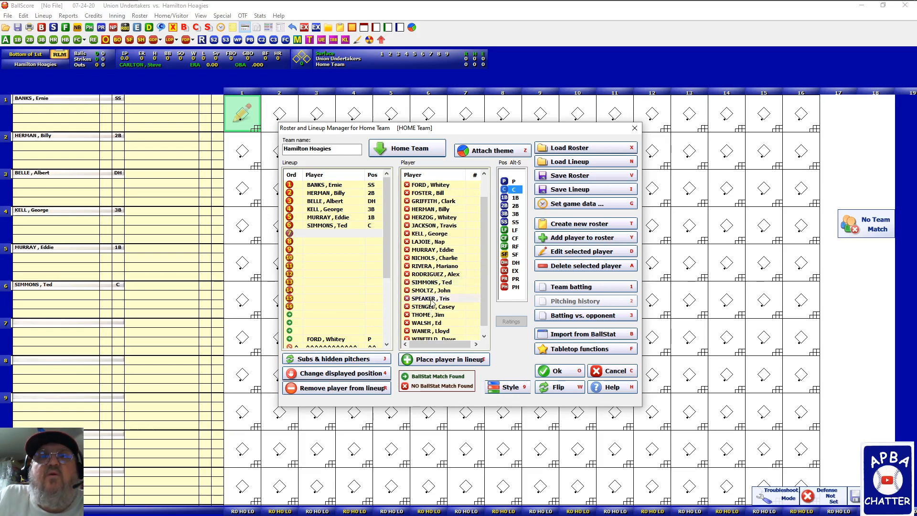
left_click(432, 301)
left_click(505, 240)
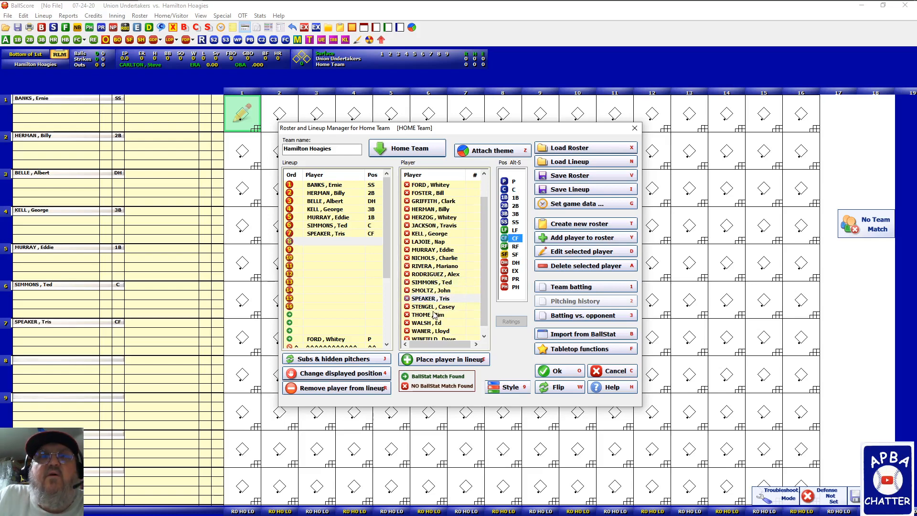
- Re-enter Albert Belle at LF in the third batting spot of the Hamilton Hoagies lineup, accepting the duplicate player
left_click(345, 203)
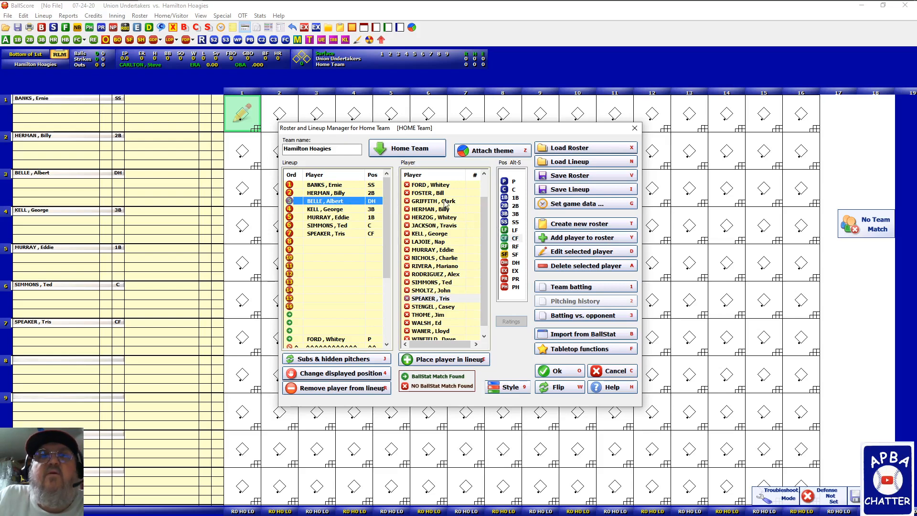
scroll(481, 188, "up", 1)
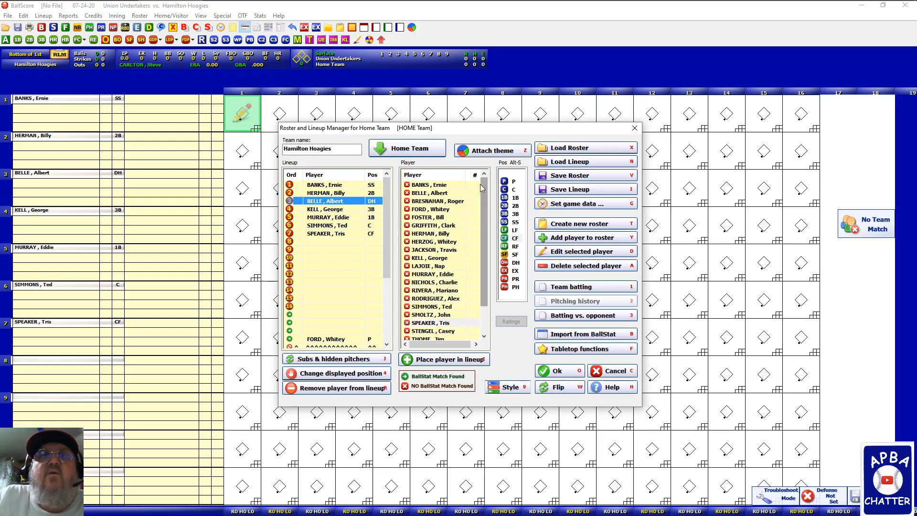
left_click(437, 193)
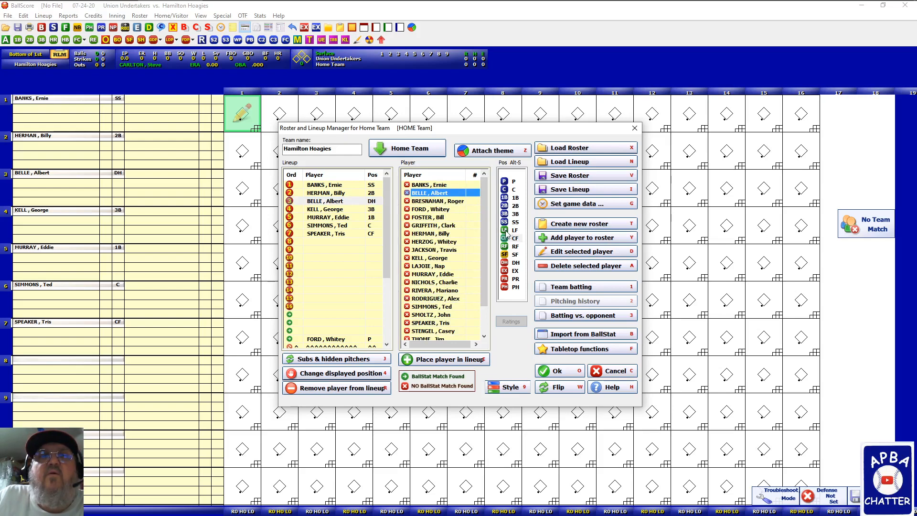
left_click(506, 232)
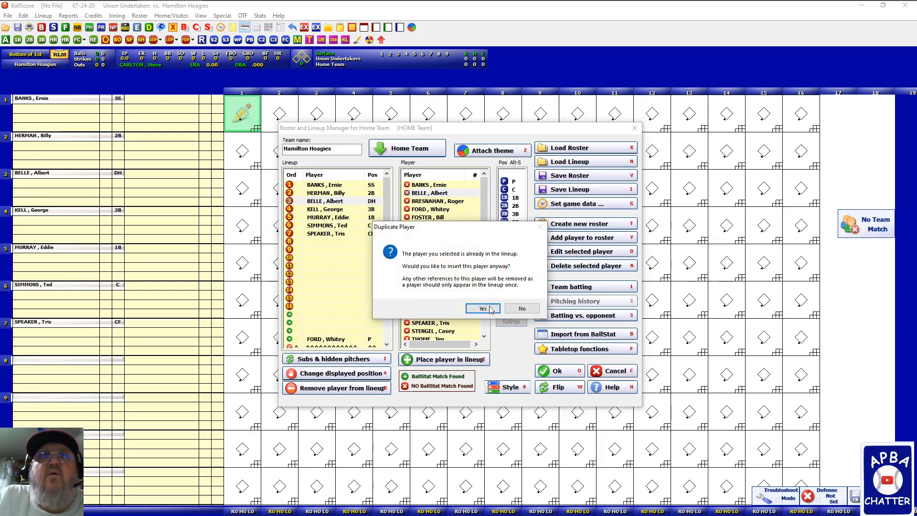
left_click(482, 308)
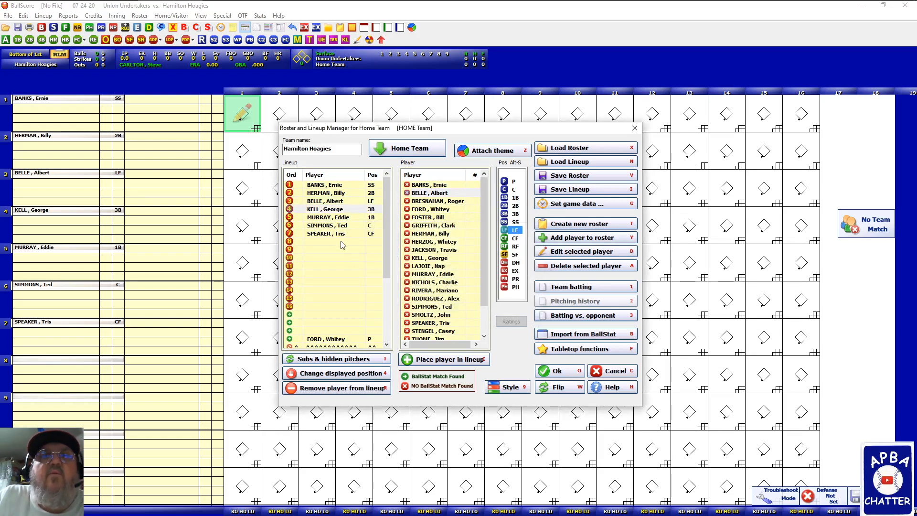
- Fill batting spot eight of the Hamilton Hoagies lineup with Jim Thome at DH
left_click(342, 242)
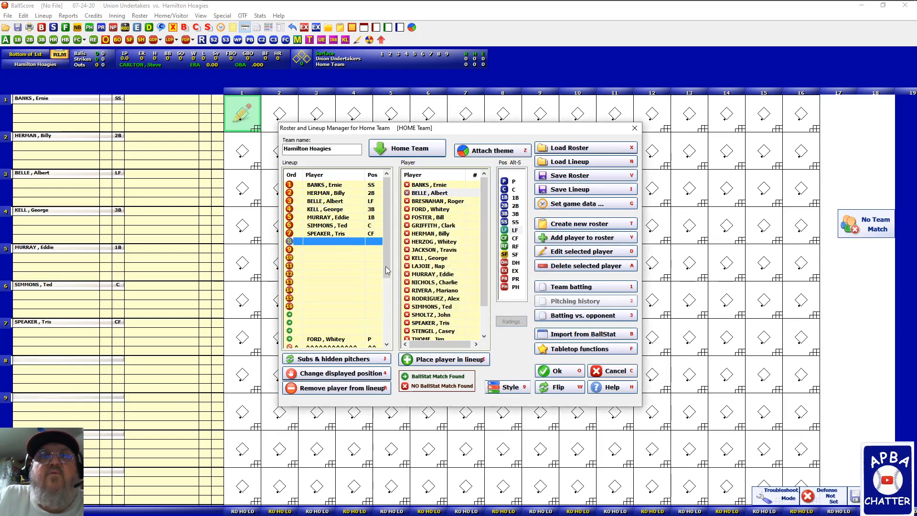
left_click(426, 339)
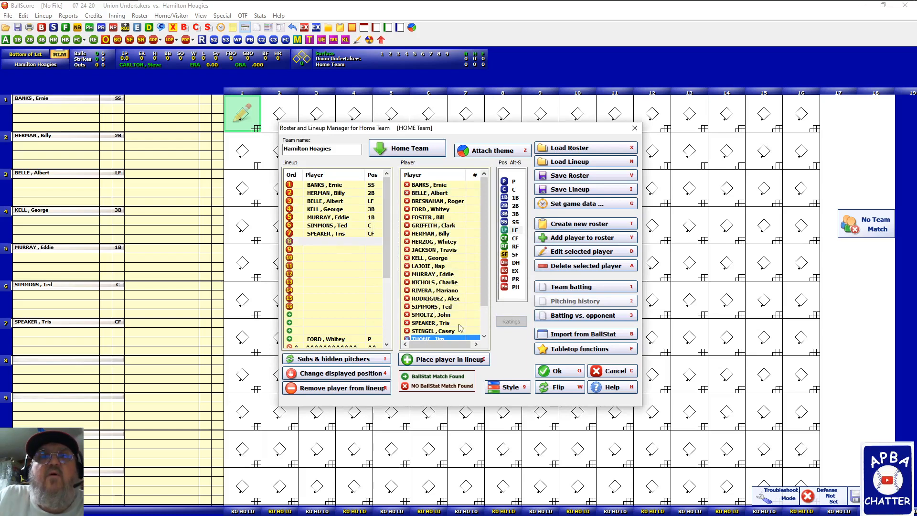
left_click(505, 263)
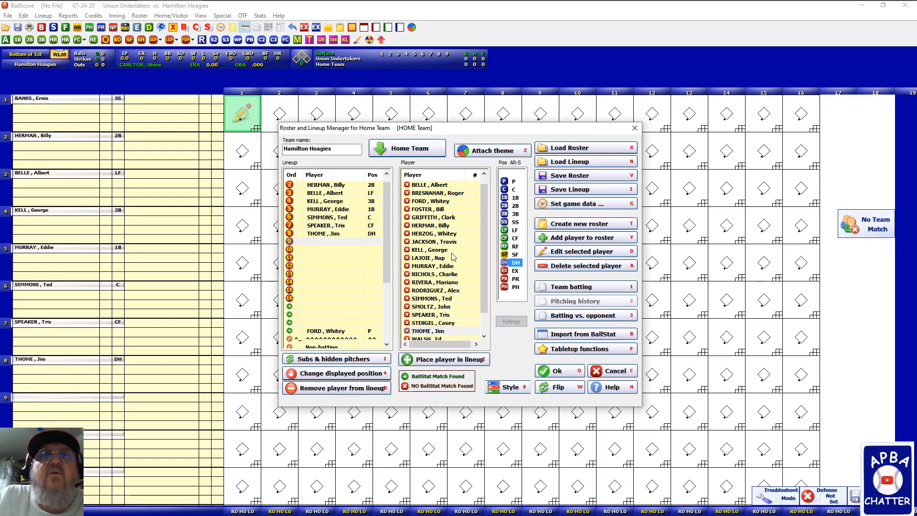
- Try Alex Rodriguez at SS in the ninth batting spot of the Hamilton Hoagies lineup
left_click(435, 290)
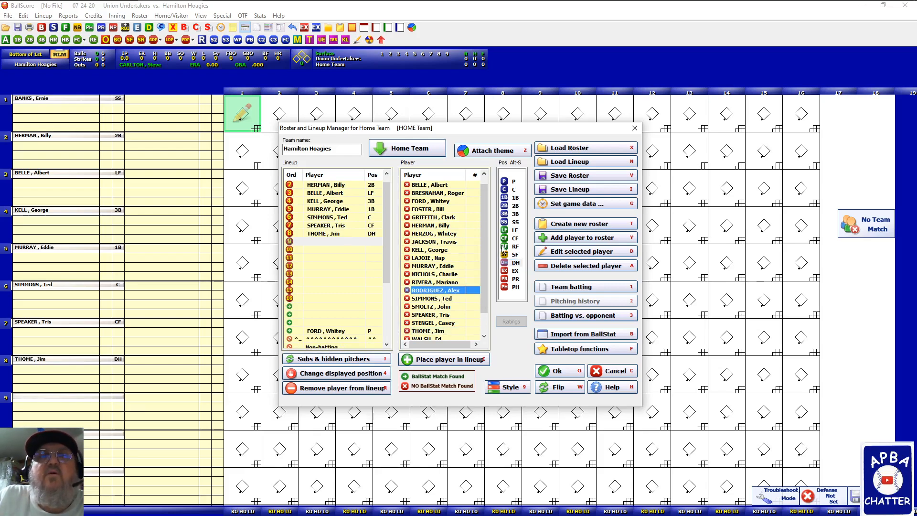
left_click(507, 223)
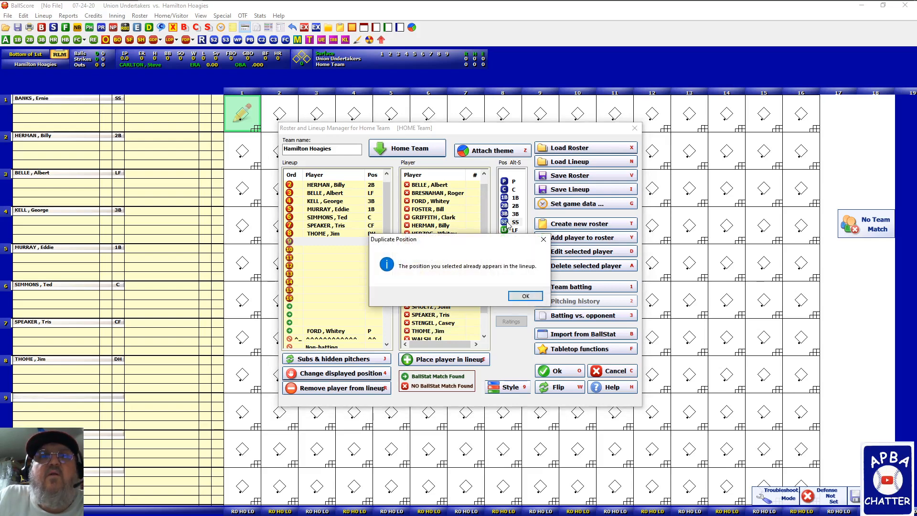
left_click(525, 296)
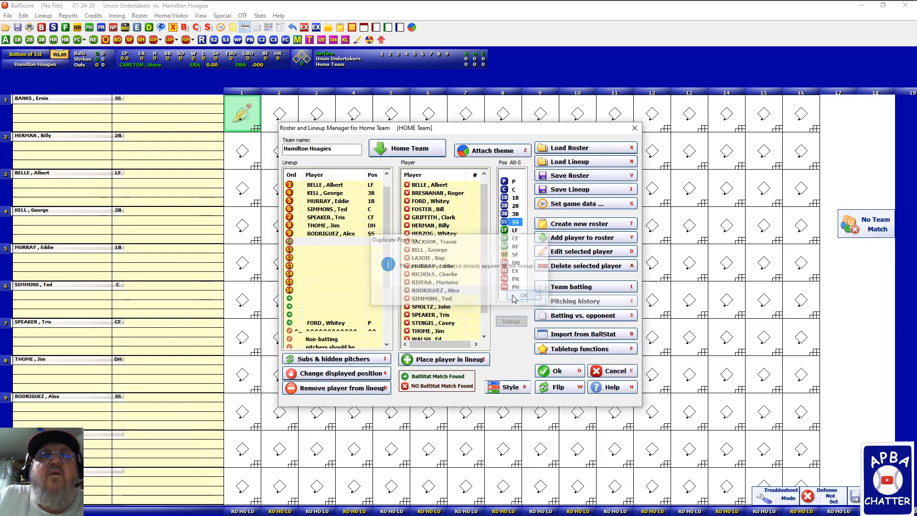
- Replace Alex Rodriguez in the ninth batting spot with Casey Stengel at RF
scroll(363, 252, "up", 1)
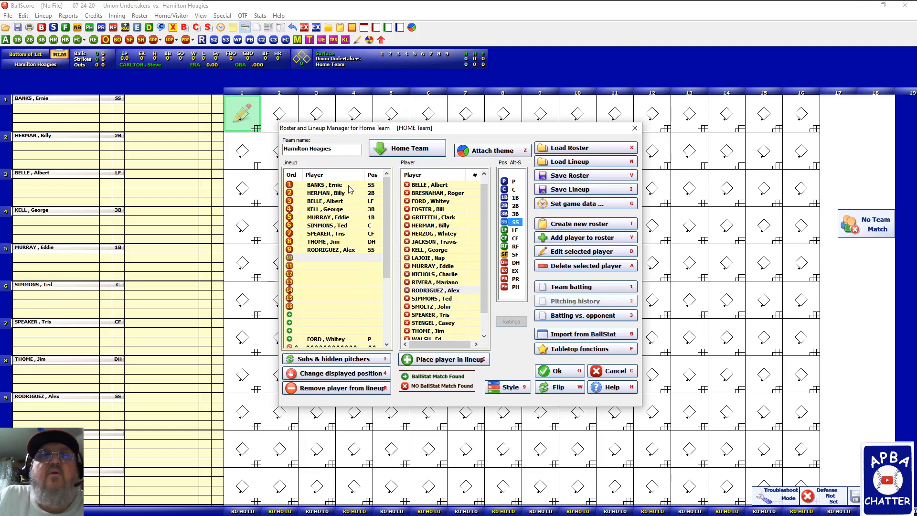
left_click(347, 251)
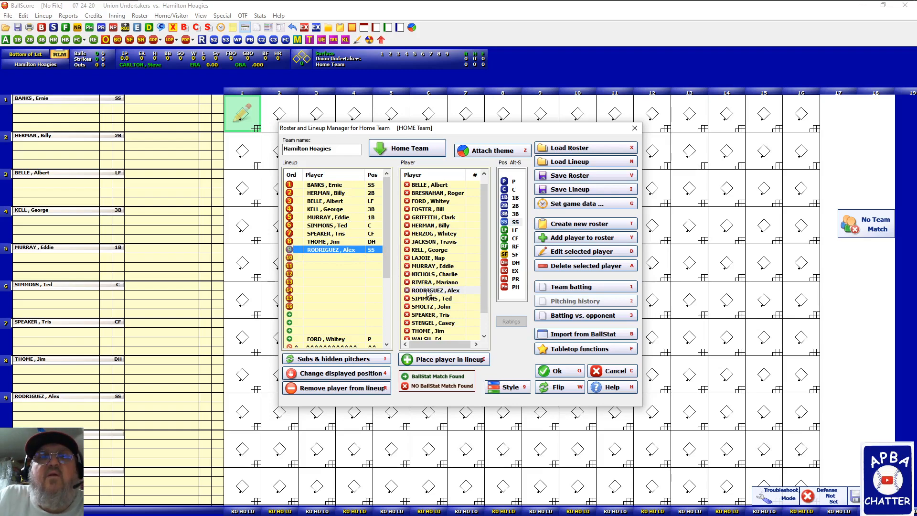
left_click(434, 324)
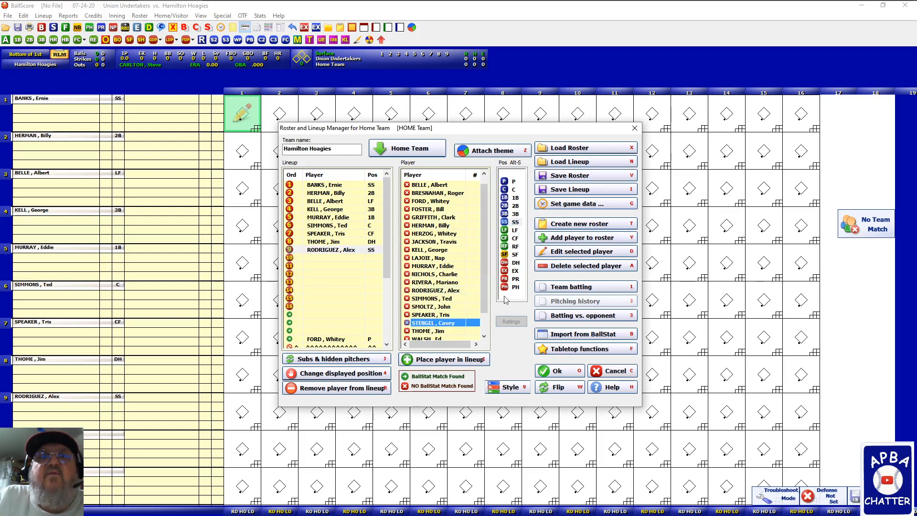
left_click(505, 246)
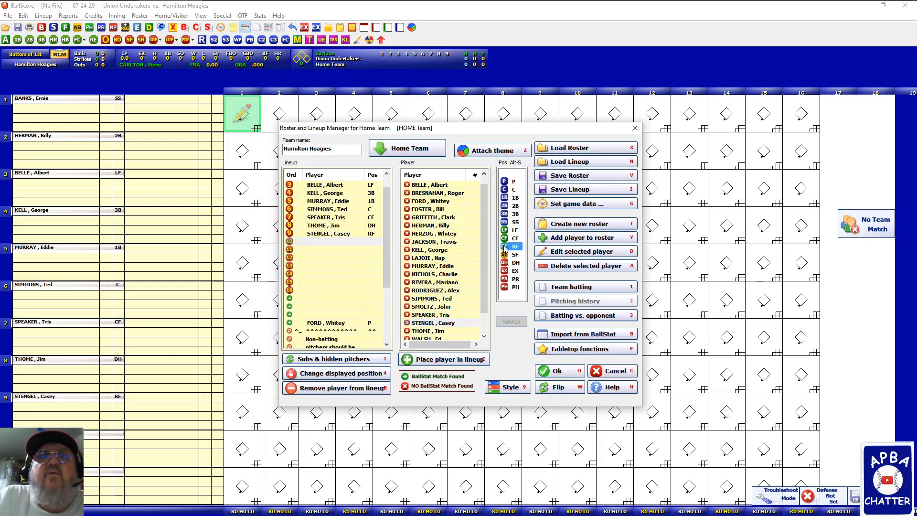
- Accept the Hamilton Hoagies lineup with the Green set-defense option and switch the scoresheet to the Union Undertakers' top of the 1st
left_click(562, 373)
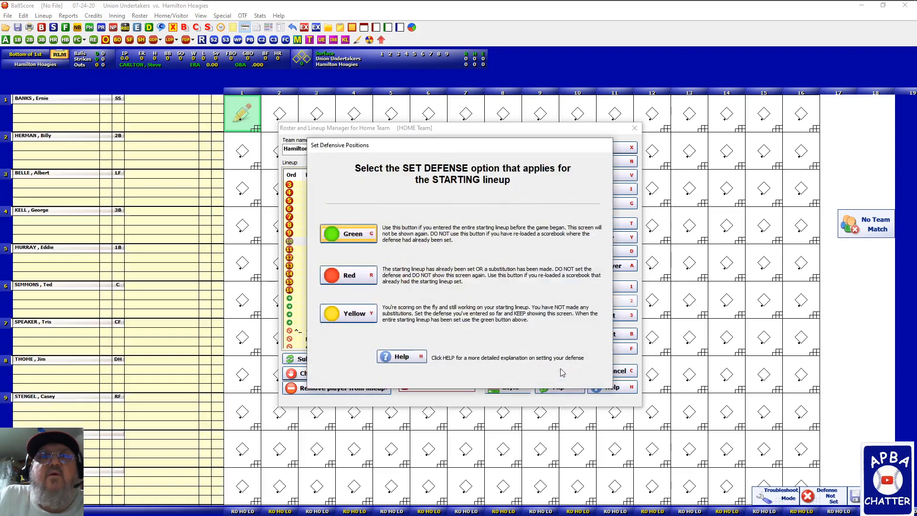
left_click(354, 234)
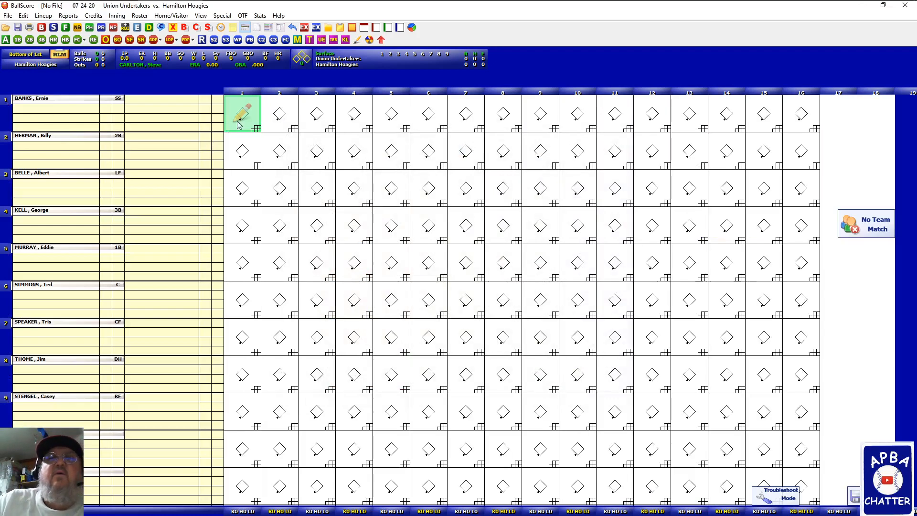
left_click(381, 40)
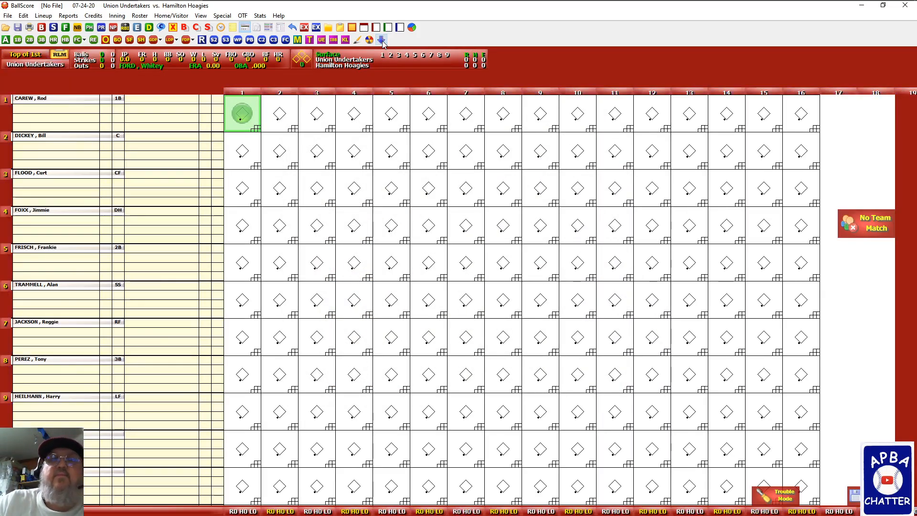